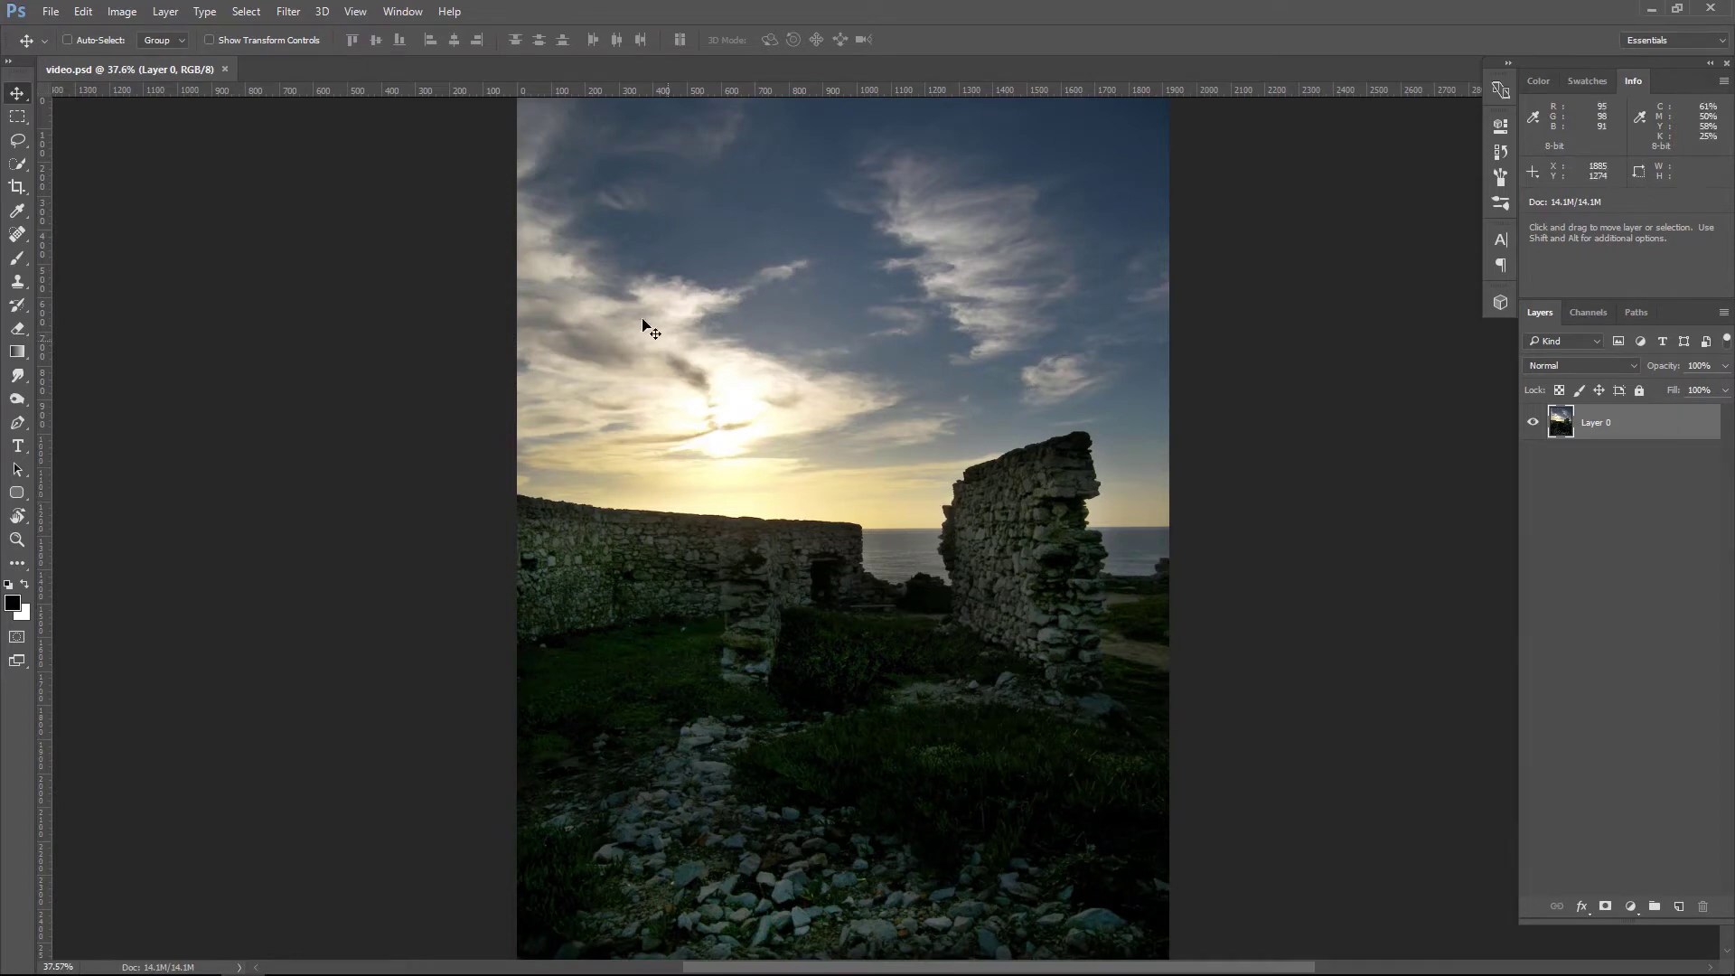
Apply Camera Raw Filter: Exposure +1.00, Contrast -20, Highlights -60, Shadows/Whites/Blacks +50, Clarity/Vibrance +30.
{"action": "left_click", "coordinate": [288, 11]}
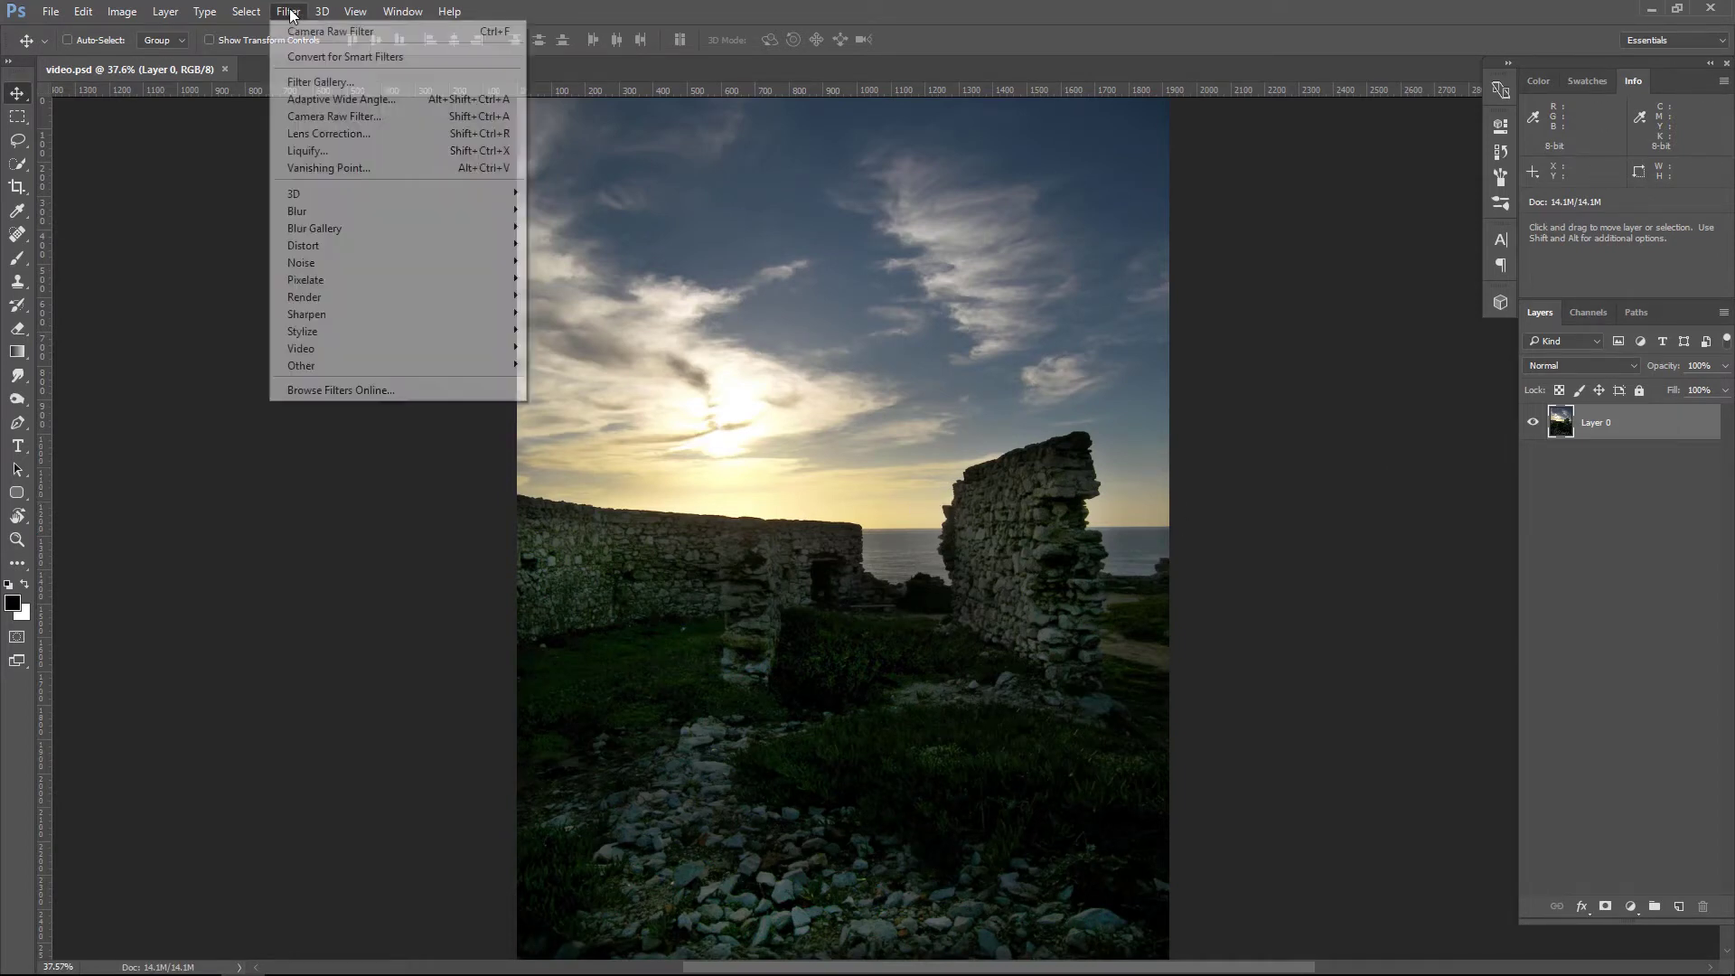
{"action": "left_click", "coordinate": [366, 125]}
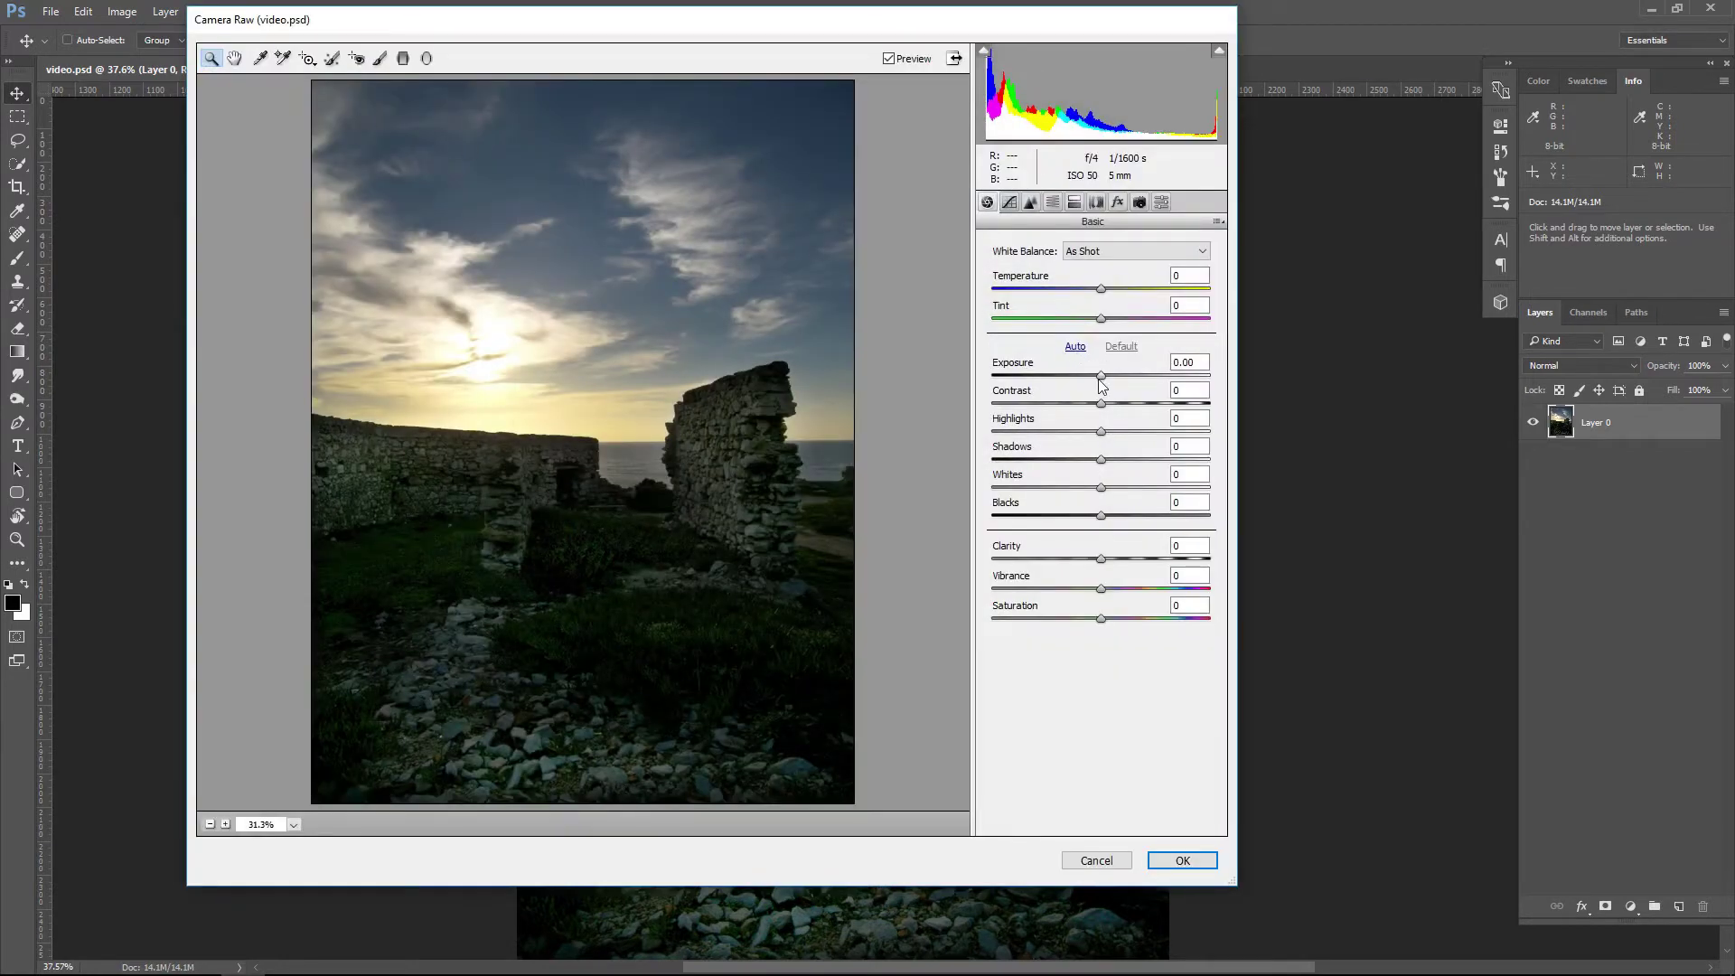
{"action": "mouse_move", "coordinate": [1101, 378]}
{"action": "left_mouse_down"}
{"action": "mouse_move", "coordinate": [1124, 390]}
{"action": "mouse_move", "coordinate": [1036, 433]}
{"action": "left_mouse_up"}
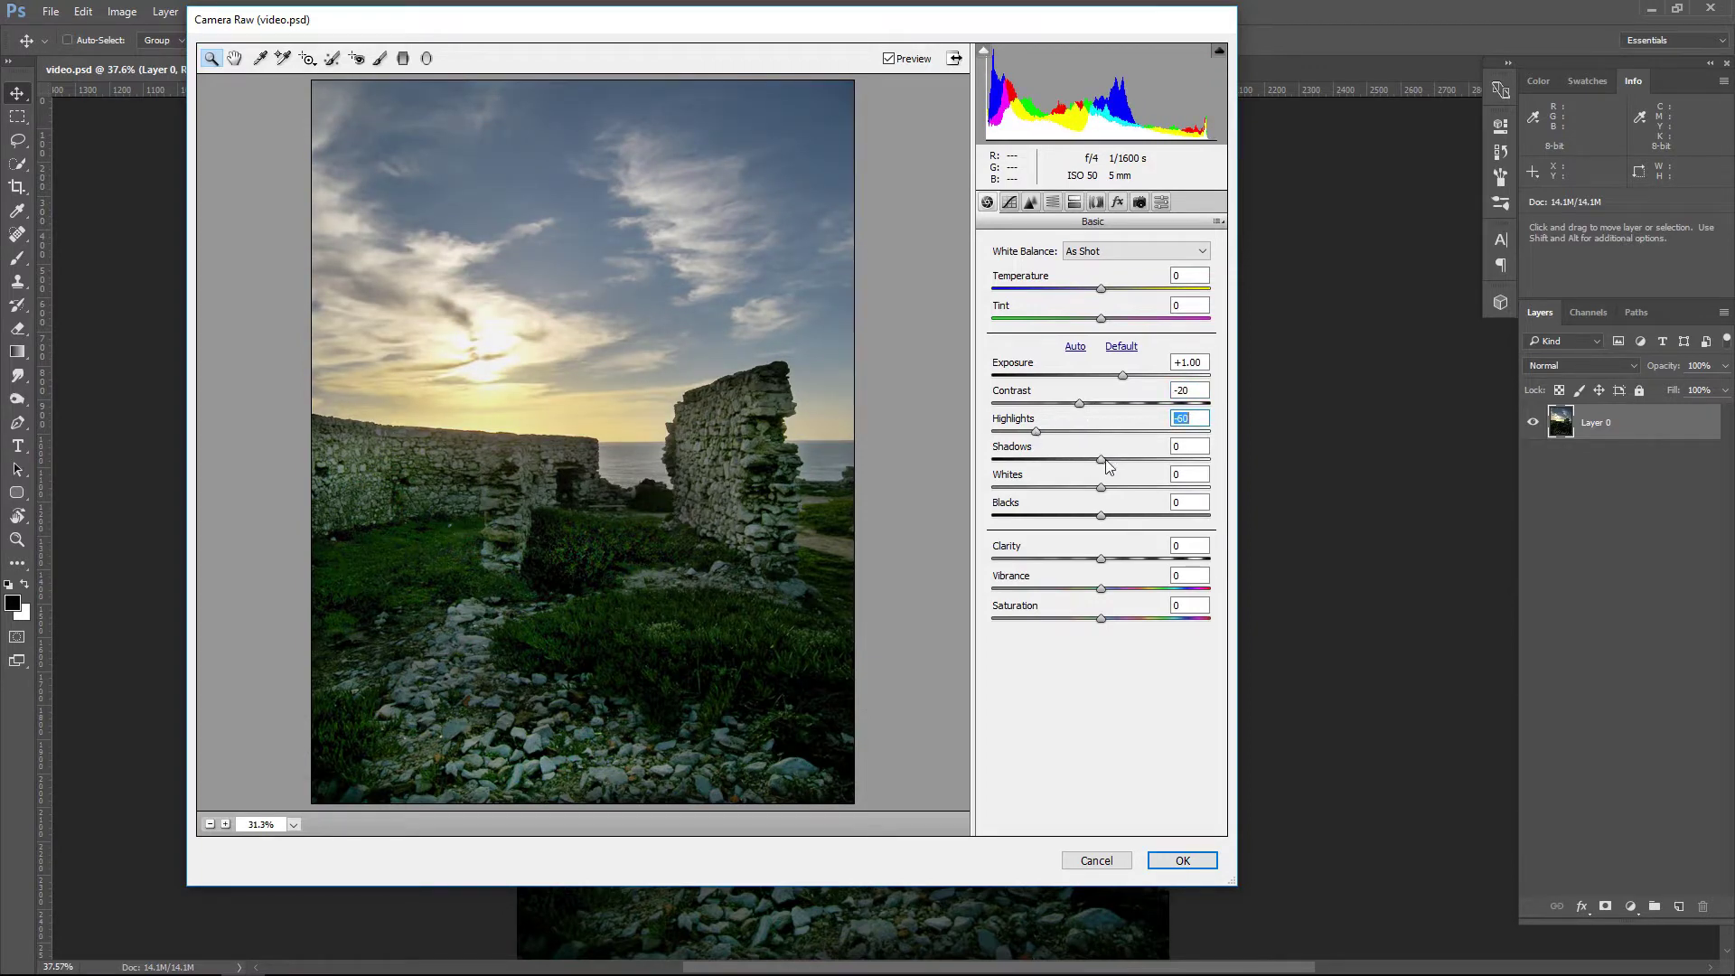
{"action": "mouse_move", "coordinate": [1104, 459]}
{"action": "left_mouse_down"}
{"action": "mouse_move", "coordinate": [1154, 460]}
{"action": "mouse_move", "coordinate": [1137, 488]}
{"action": "mouse_move", "coordinate": [1158, 488]}
{"action": "mouse_move", "coordinate": [1135, 593]}
{"action": "mouse_move", "coordinate": [1088, 620]}
{"action": "left_mouse_up"}
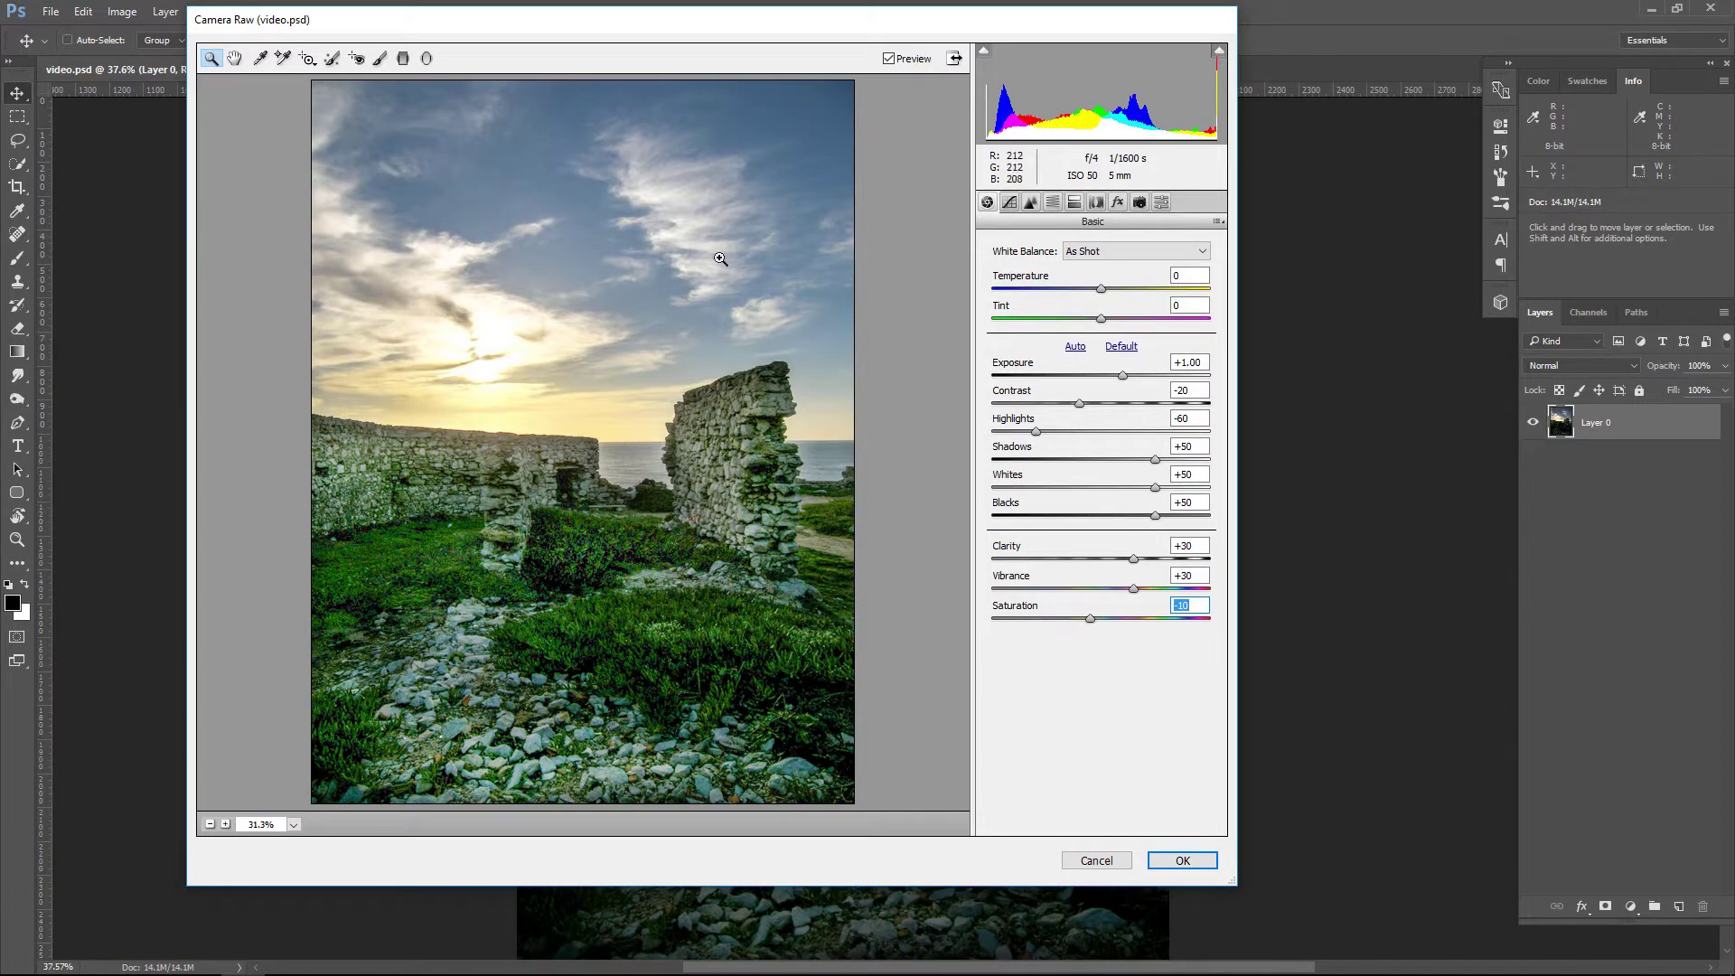
Select the Adjustment Brush, reset its sliders and set its colour to a light blue.
{"action": "left_click", "coordinate": [380, 59]}
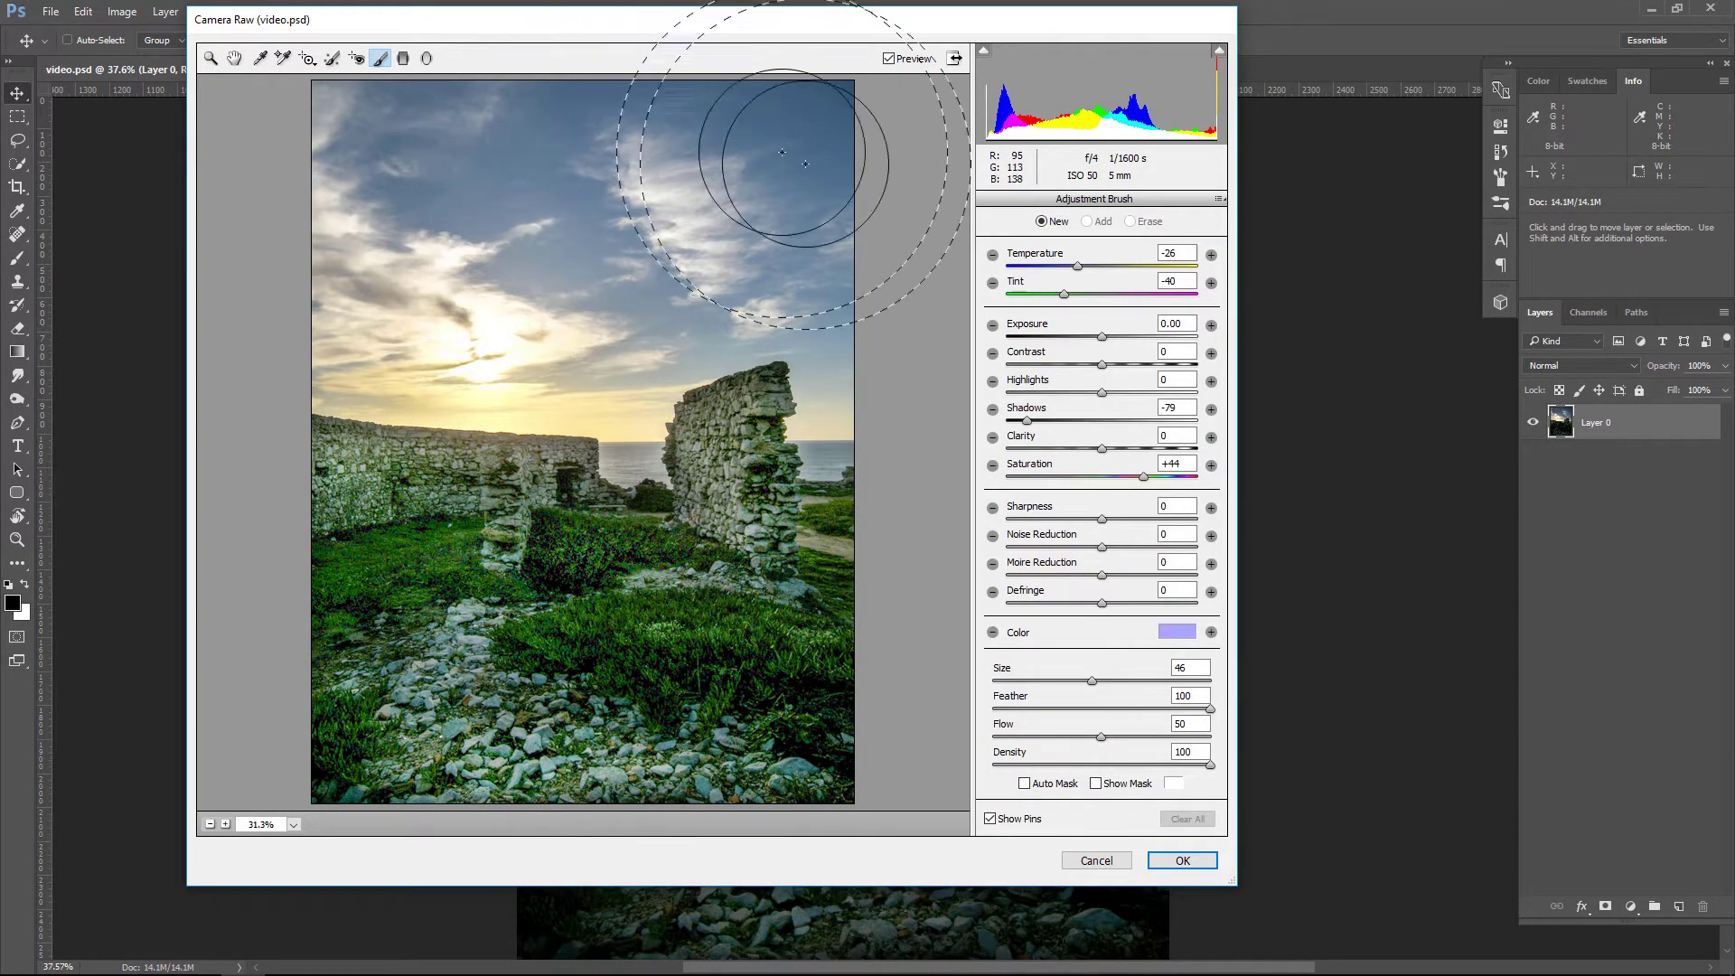
{"action": "left_click", "coordinate": [1211, 633]}
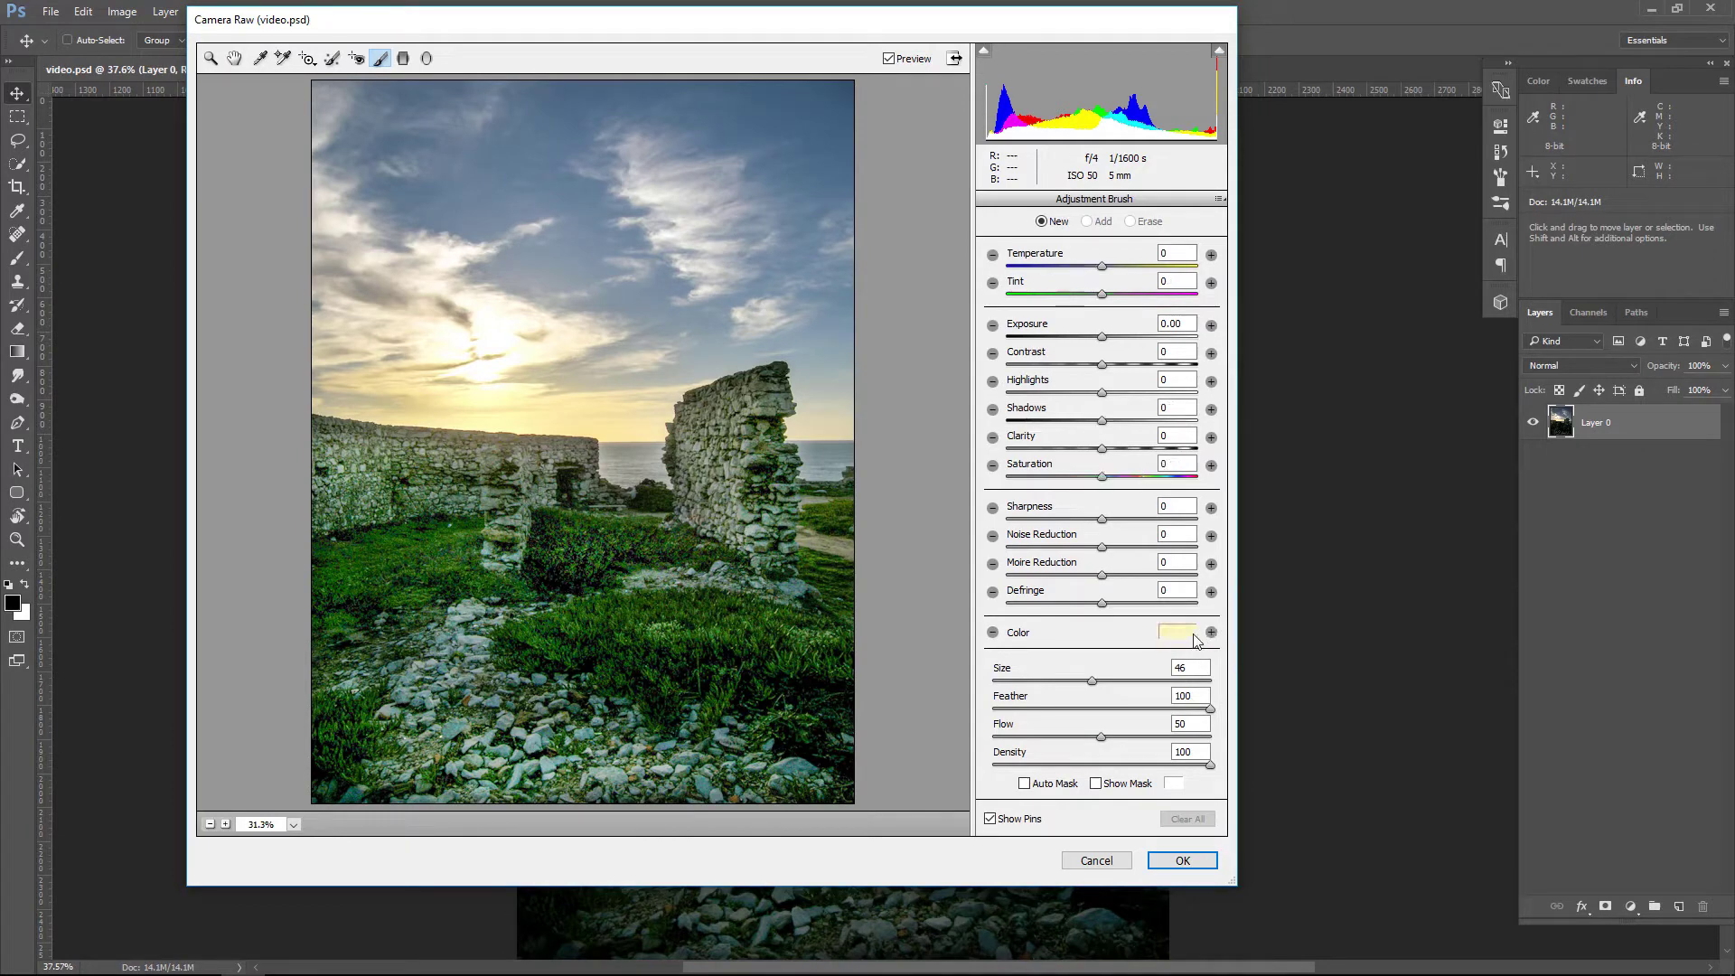
{"action": "left_click", "coordinate": [1191, 634]}
{"action": "left_click", "coordinate": [866, 317]}
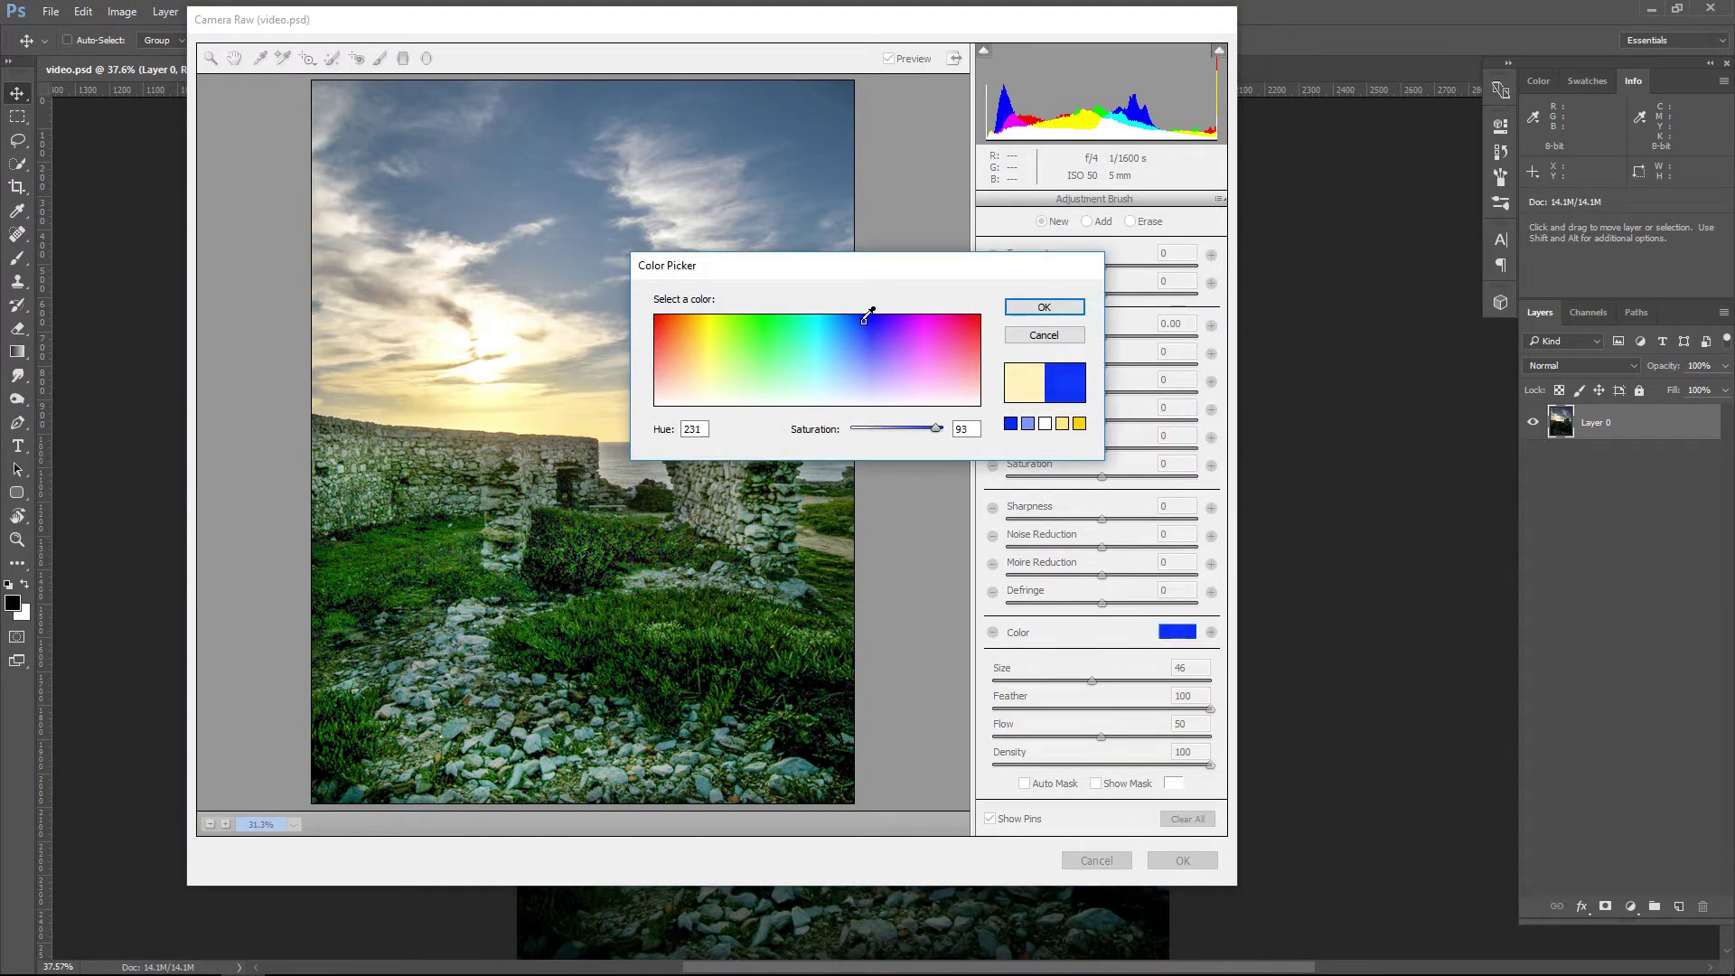
{"action": "left_click_drag", "start_coordinate": [864, 318], "coordinate": [863, 314]}
{"action": "left_click_drag", "start_coordinate": [881, 317], "coordinate": [865, 335]}
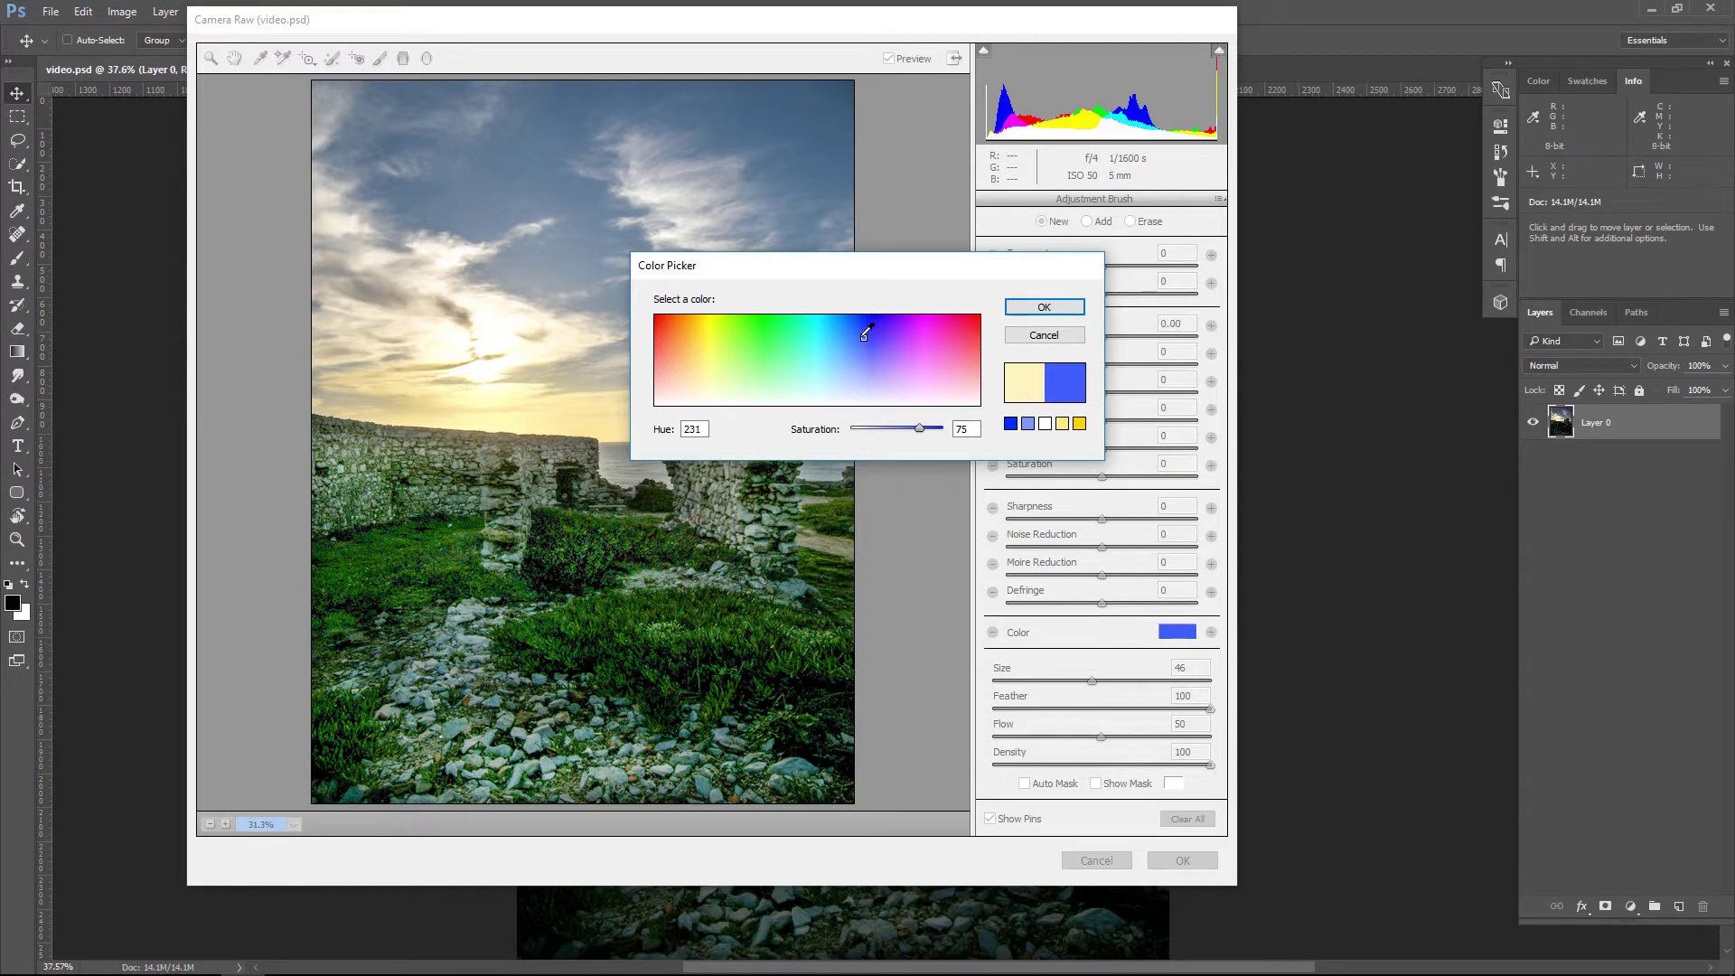
{"action": "left_click", "coordinate": [1040, 307]}
Set brush Temperature -50, Exposure -1.30, Highlights -44, then zoom in and reduce brush size.
{"action": "mouse_move", "coordinate": [1102, 267]}
{"action": "left_mouse_down"}
{"action": "mouse_move", "coordinate": [1059, 271]}
{"action": "mouse_move", "coordinate": [1118, 300]}
{"action": "mouse_move", "coordinate": [1051, 268]}
{"action": "left_mouse_up"}
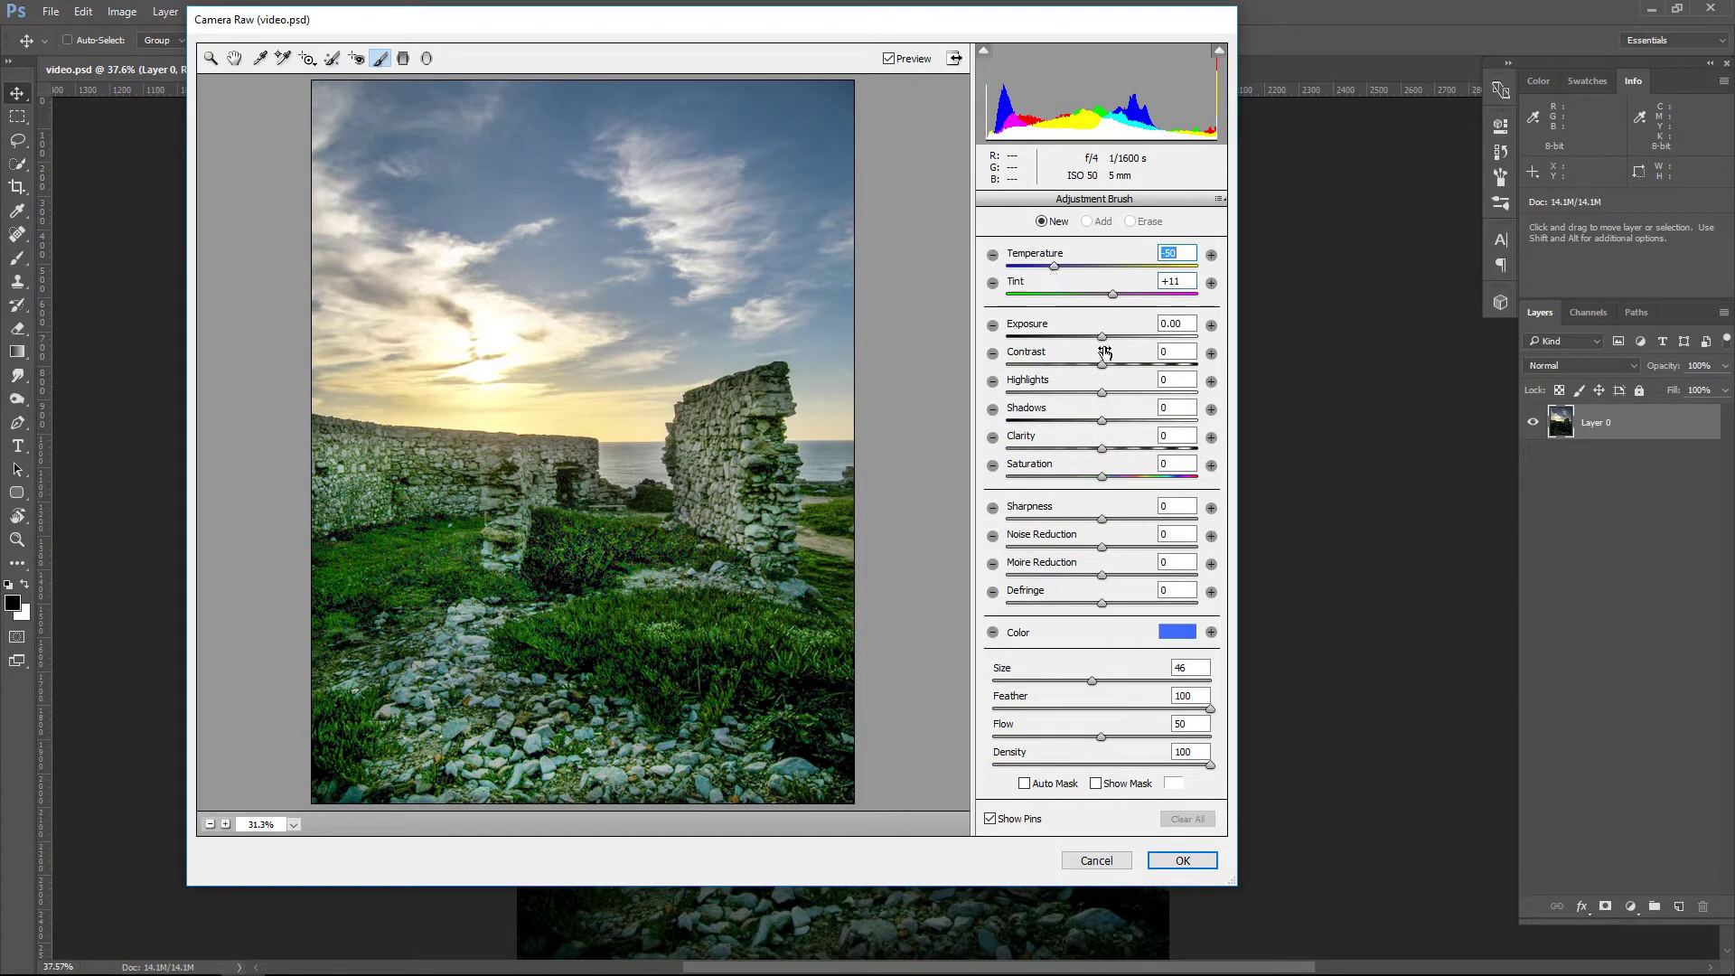
{"action": "mouse_move", "coordinate": [1101, 337]}
{"action": "left_mouse_down"}
{"action": "mouse_move", "coordinate": [1128, 337]}
{"action": "mouse_move", "coordinate": [1080, 344]}
{"action": "left_mouse_up"}
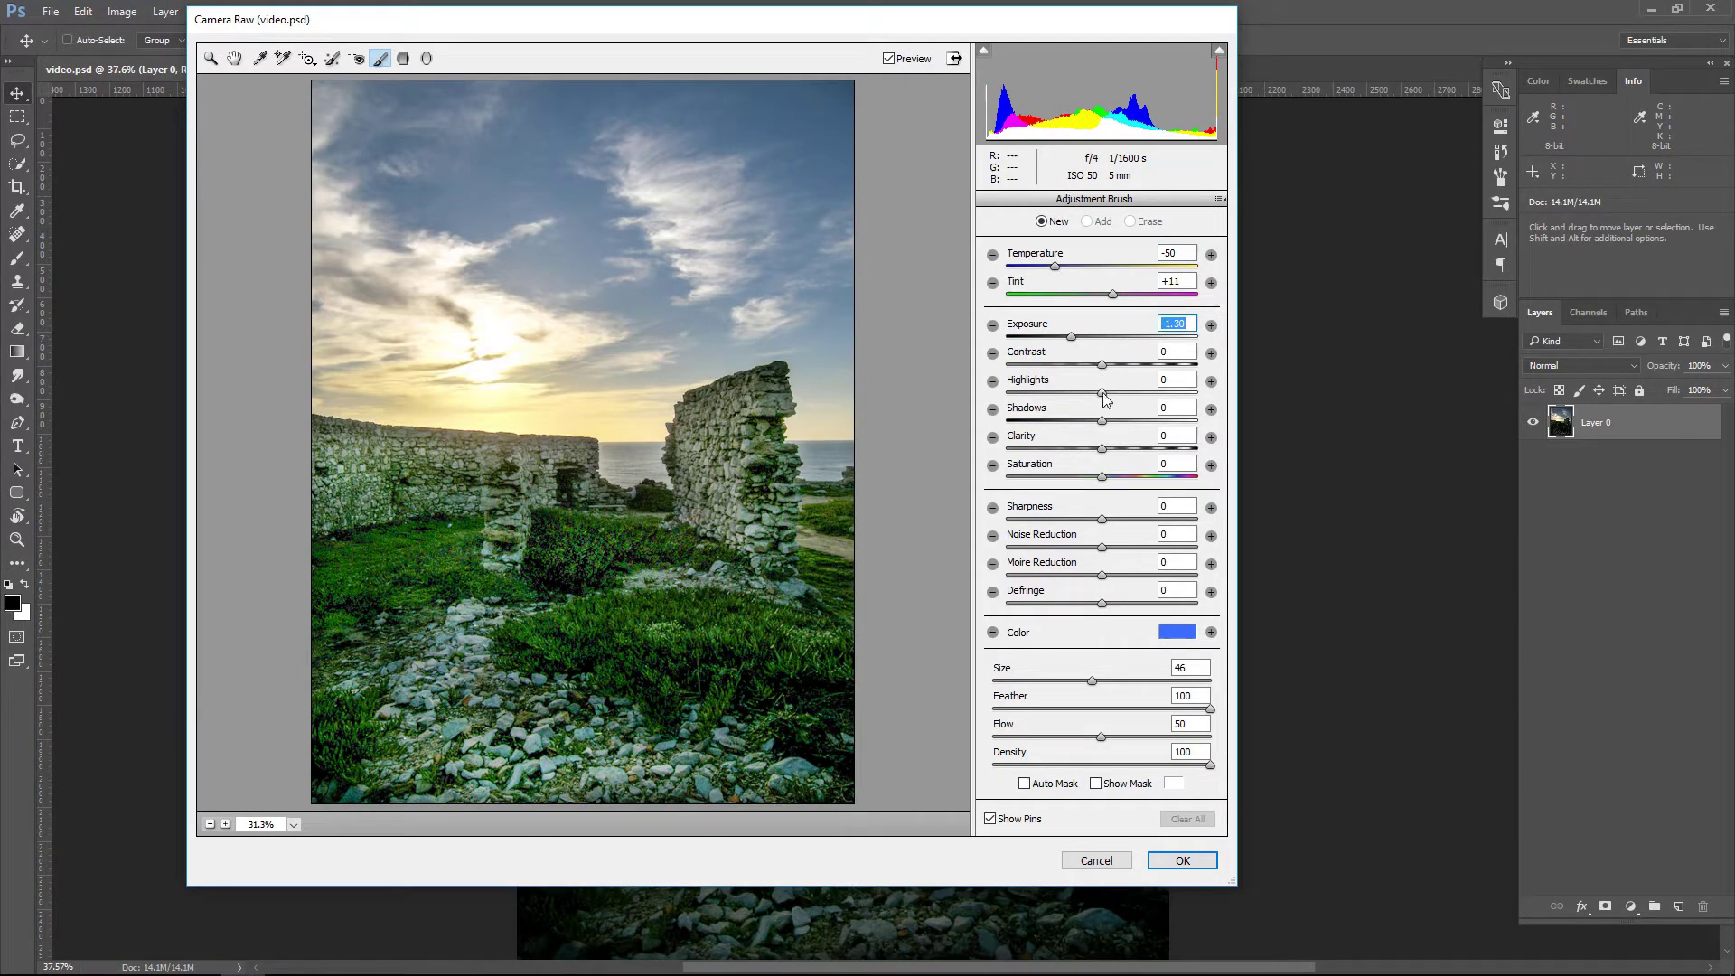
{"action": "mouse_move", "coordinate": [1103, 394]}
{"action": "left_mouse_down"}
{"action": "mouse_move", "coordinate": [1061, 395]}
{"action": "mouse_move", "coordinate": [1127, 455]}
{"action": "left_mouse_up"}
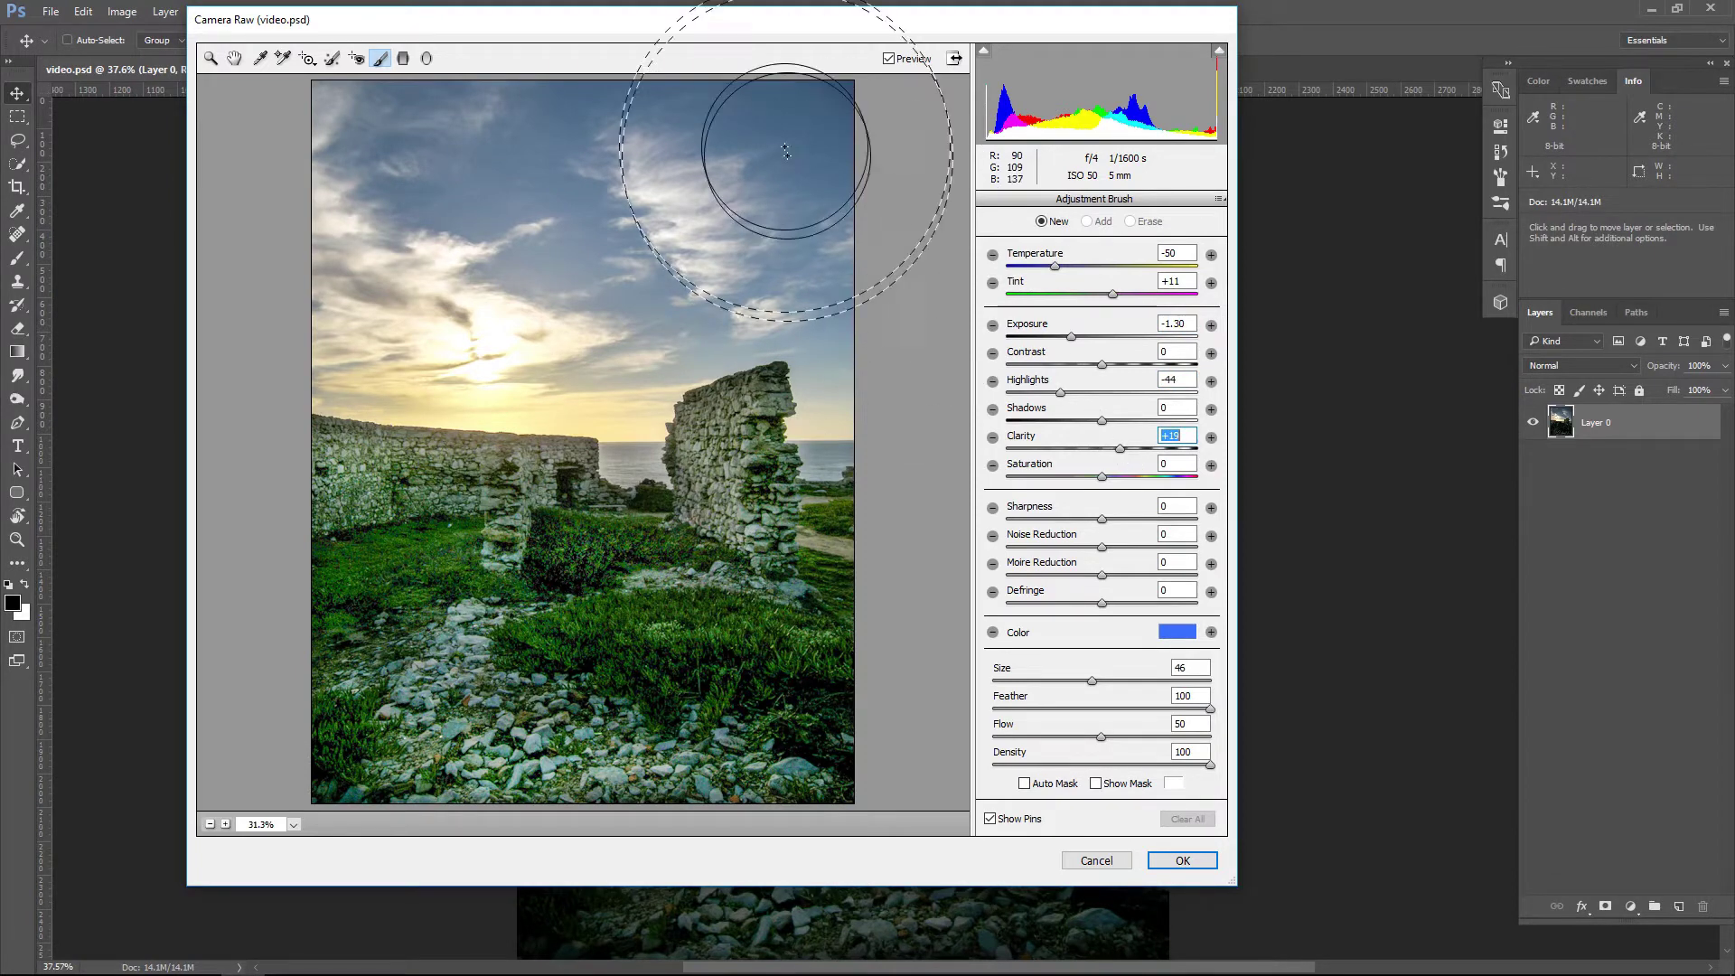
{"action": "key", "text": "ctrl+plus"}
{"action": "left_click_drag", "start_coordinate": [730, 362], "coordinate": [815, 137]}
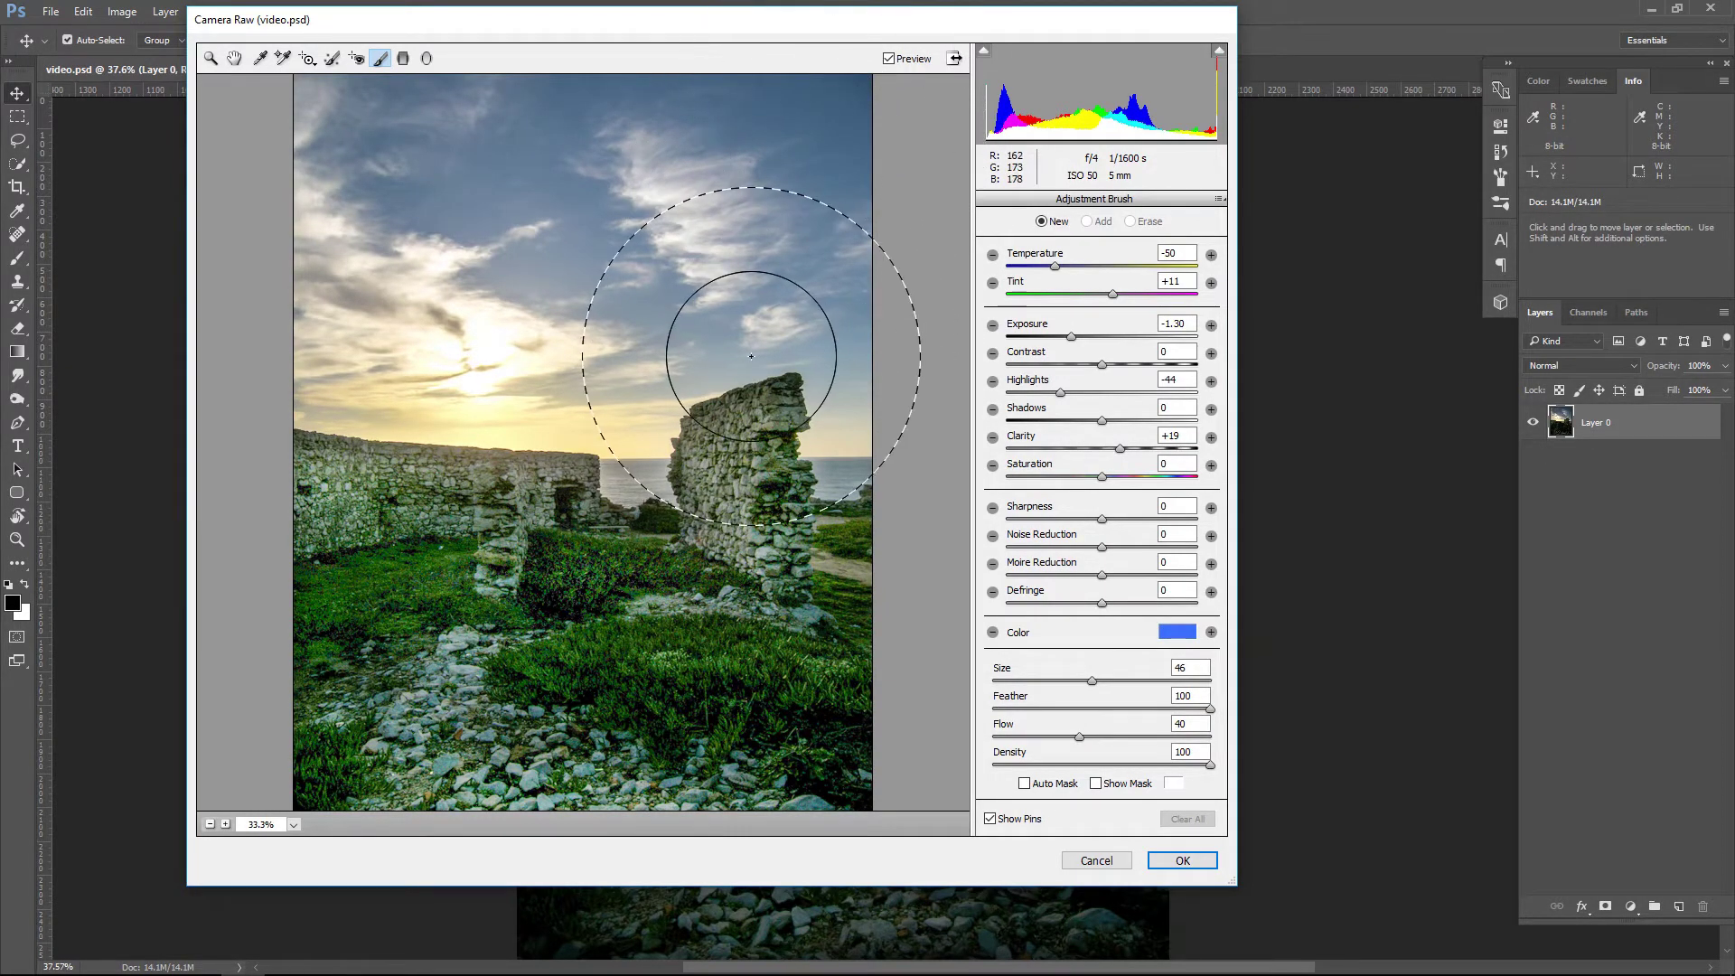
{"action": "key", "text": "bracketleft"}
{"action": "key", "text": "bracketleft"}
{"action": "key", "text": "bracketleft"}
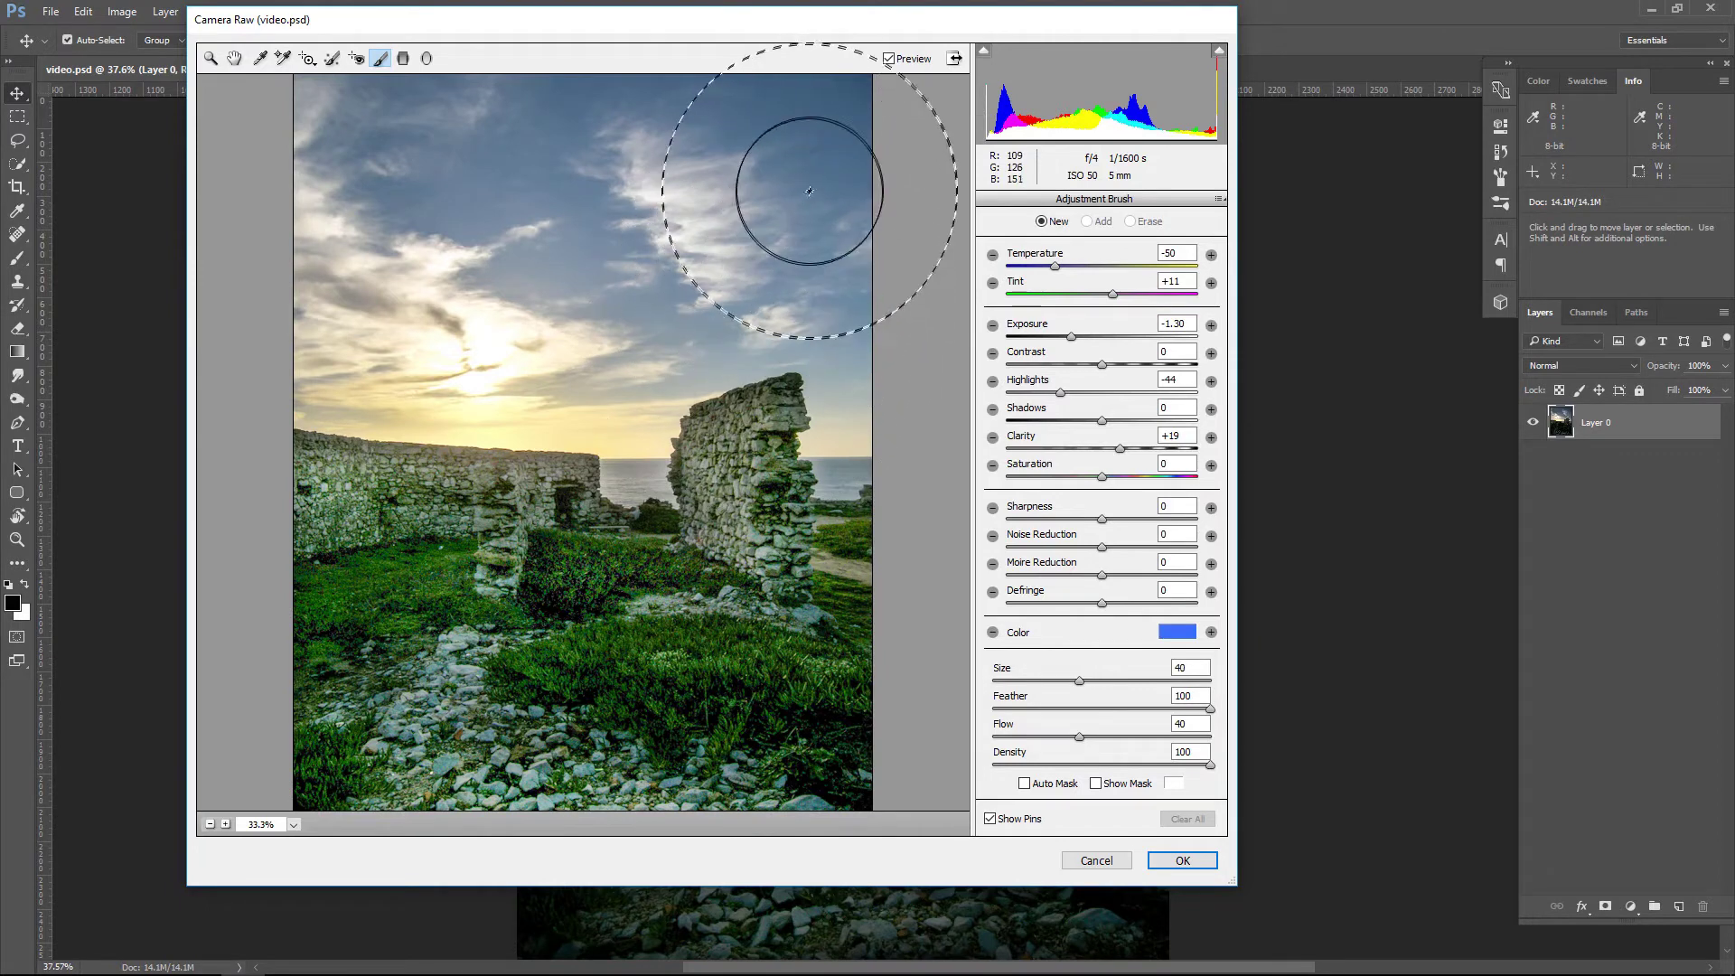
{"action": "key", "text": "bracketleft"}
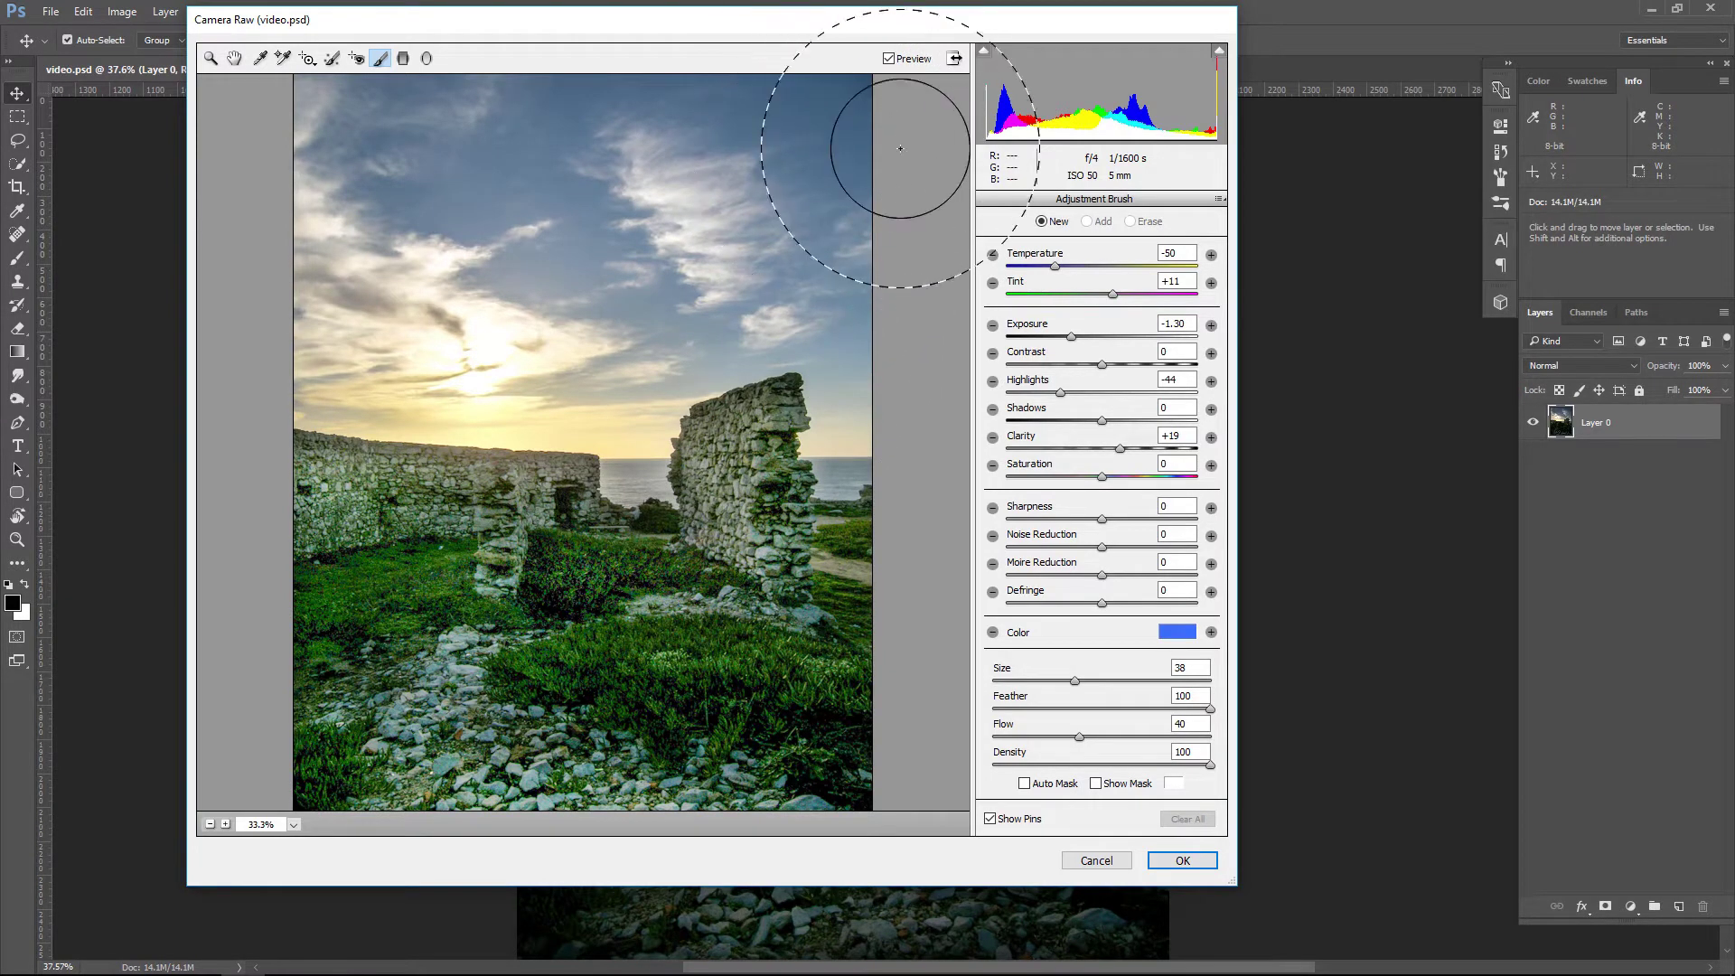
Paint the cool brush across the upper sky, then ease Temperature to -37 and Exposure to -0.75.
{"action": "mouse_move", "coordinate": [983, 27]}
{"action": "left_mouse_down"}
{"action": "mouse_move", "coordinate": [1027, 78]}
{"action": "mouse_move", "coordinate": [1034, 36]}
{"action": "left_mouse_up"}
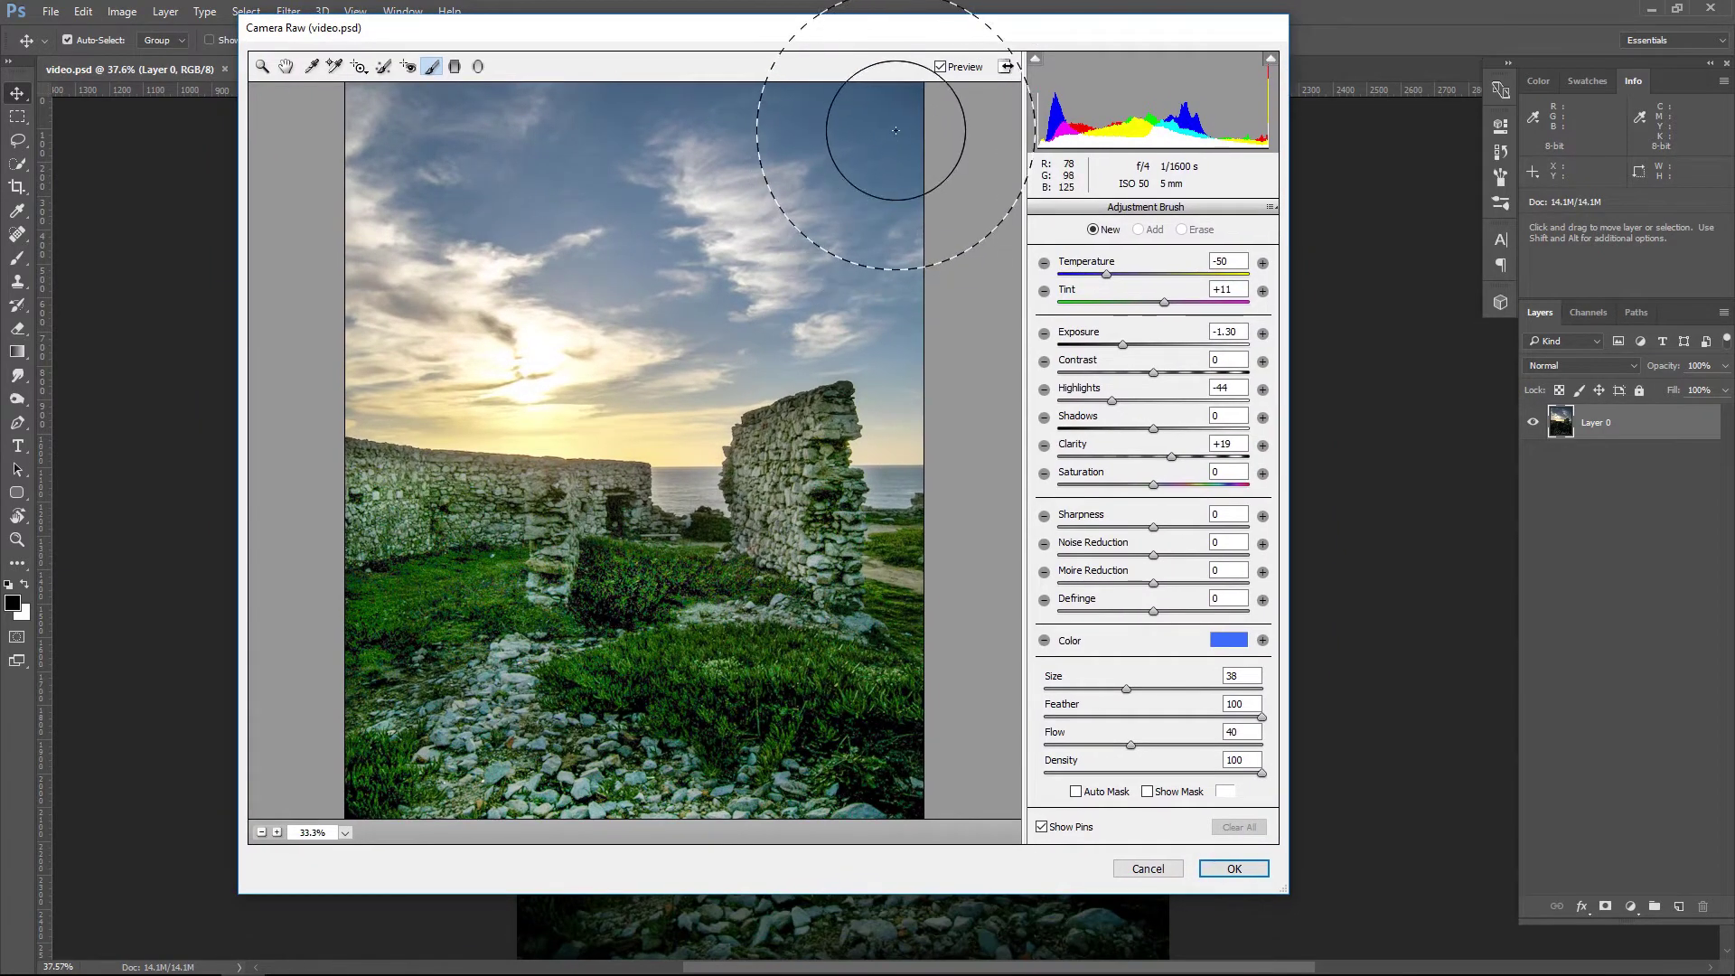
{"action": "mouse_move", "coordinate": [907, 117]}
{"action": "left_mouse_down"}
{"action": "mouse_move", "coordinate": [507, 123]}
{"action": "mouse_move", "coordinate": [389, 153]}
{"action": "left_mouse_up"}
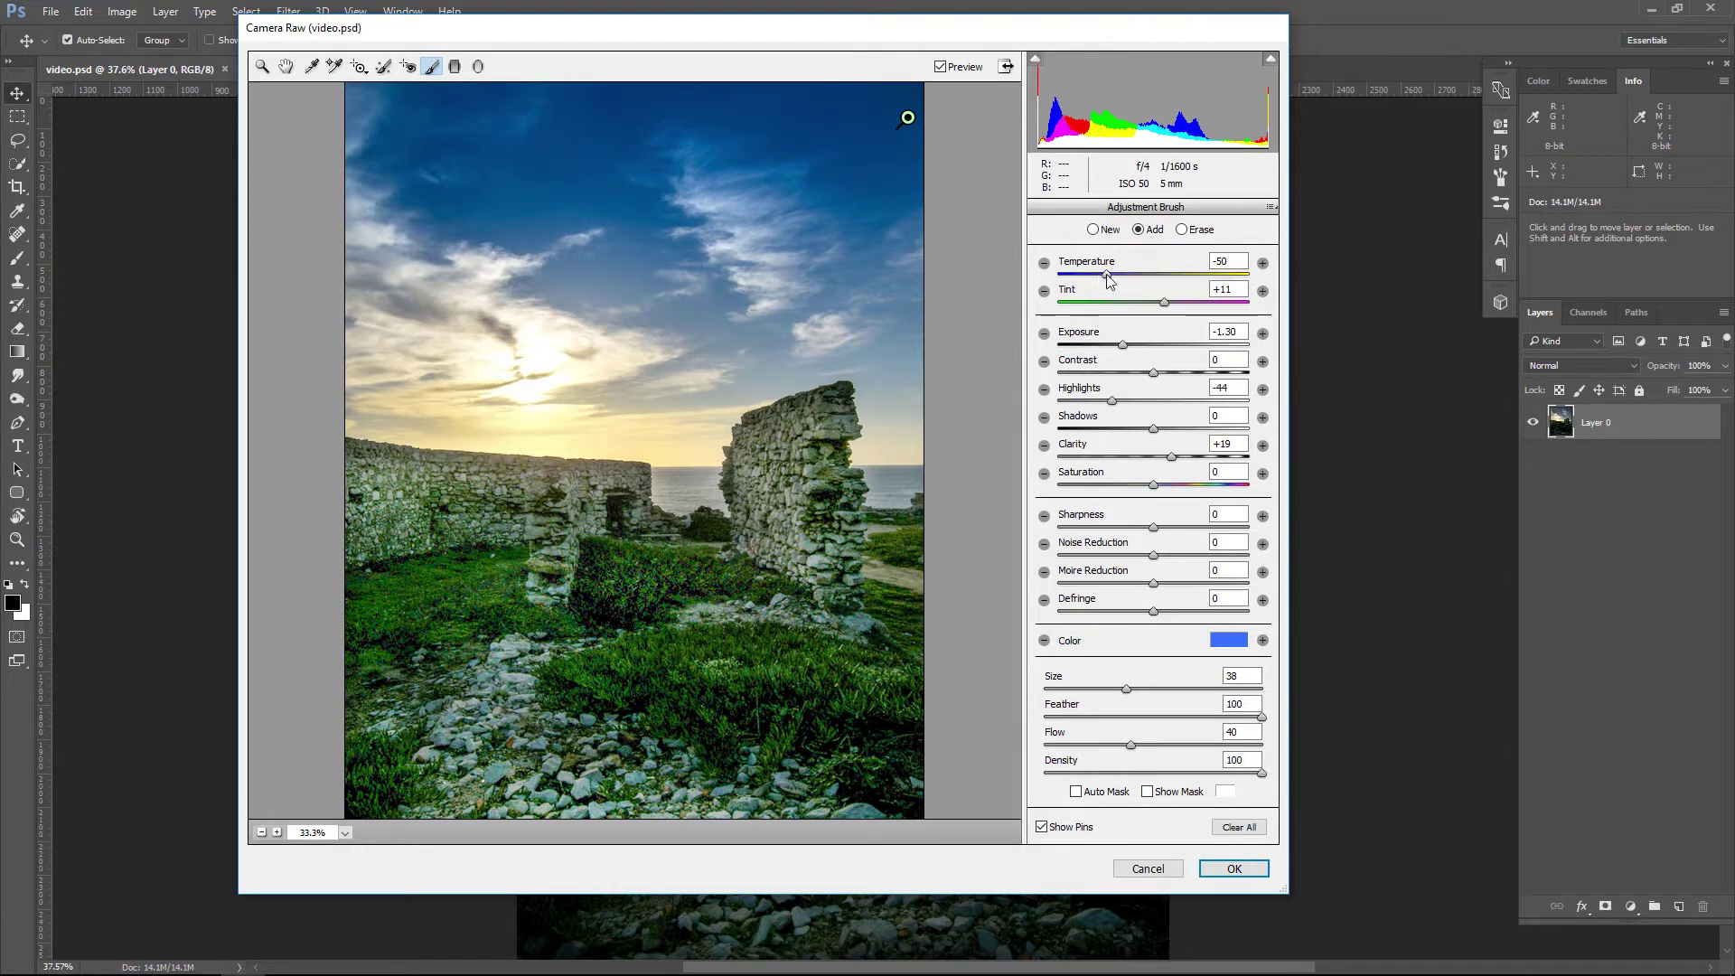
{"action": "left_click_drag", "start_coordinate": [1107, 274], "coordinate": [1124, 279]}
{"action": "left_click_drag", "start_coordinate": [1123, 344], "coordinate": [1138, 352]}
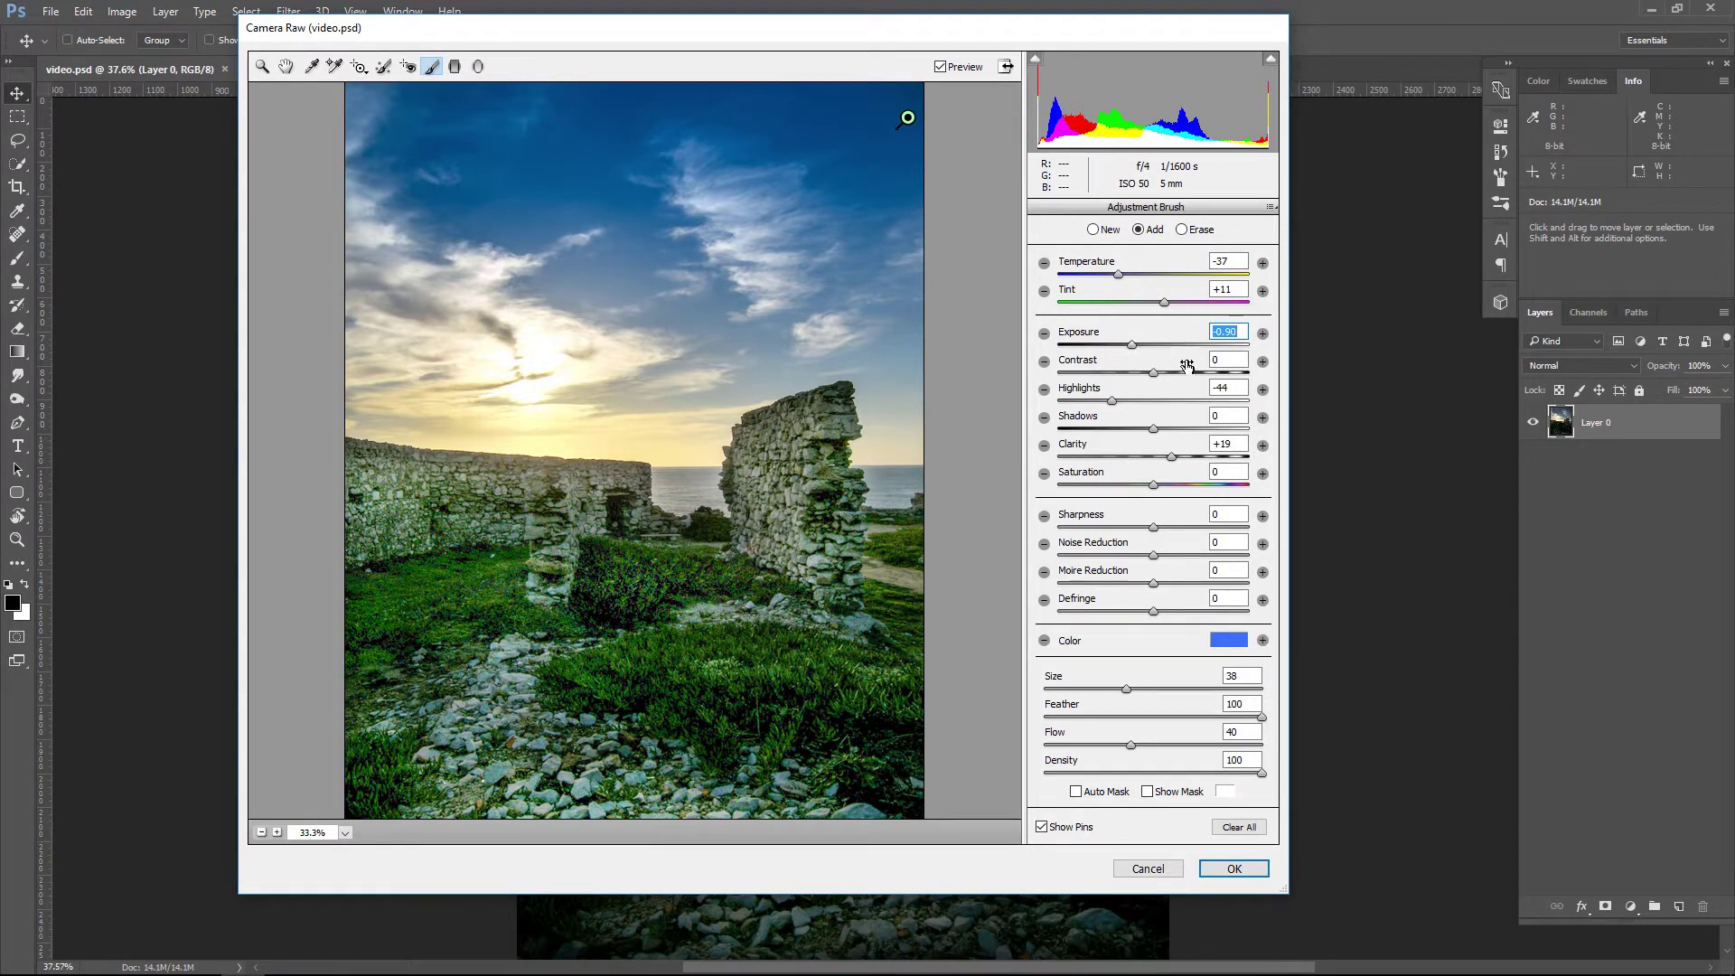
Create a new brush adjustment: Temperature +46, yellow colour, Tint -4, Clarity +23.
{"action": "left_click", "coordinate": [1094, 230]}
{"action": "left_click_drag", "start_coordinate": [1119, 275], "coordinate": [1191, 282]}
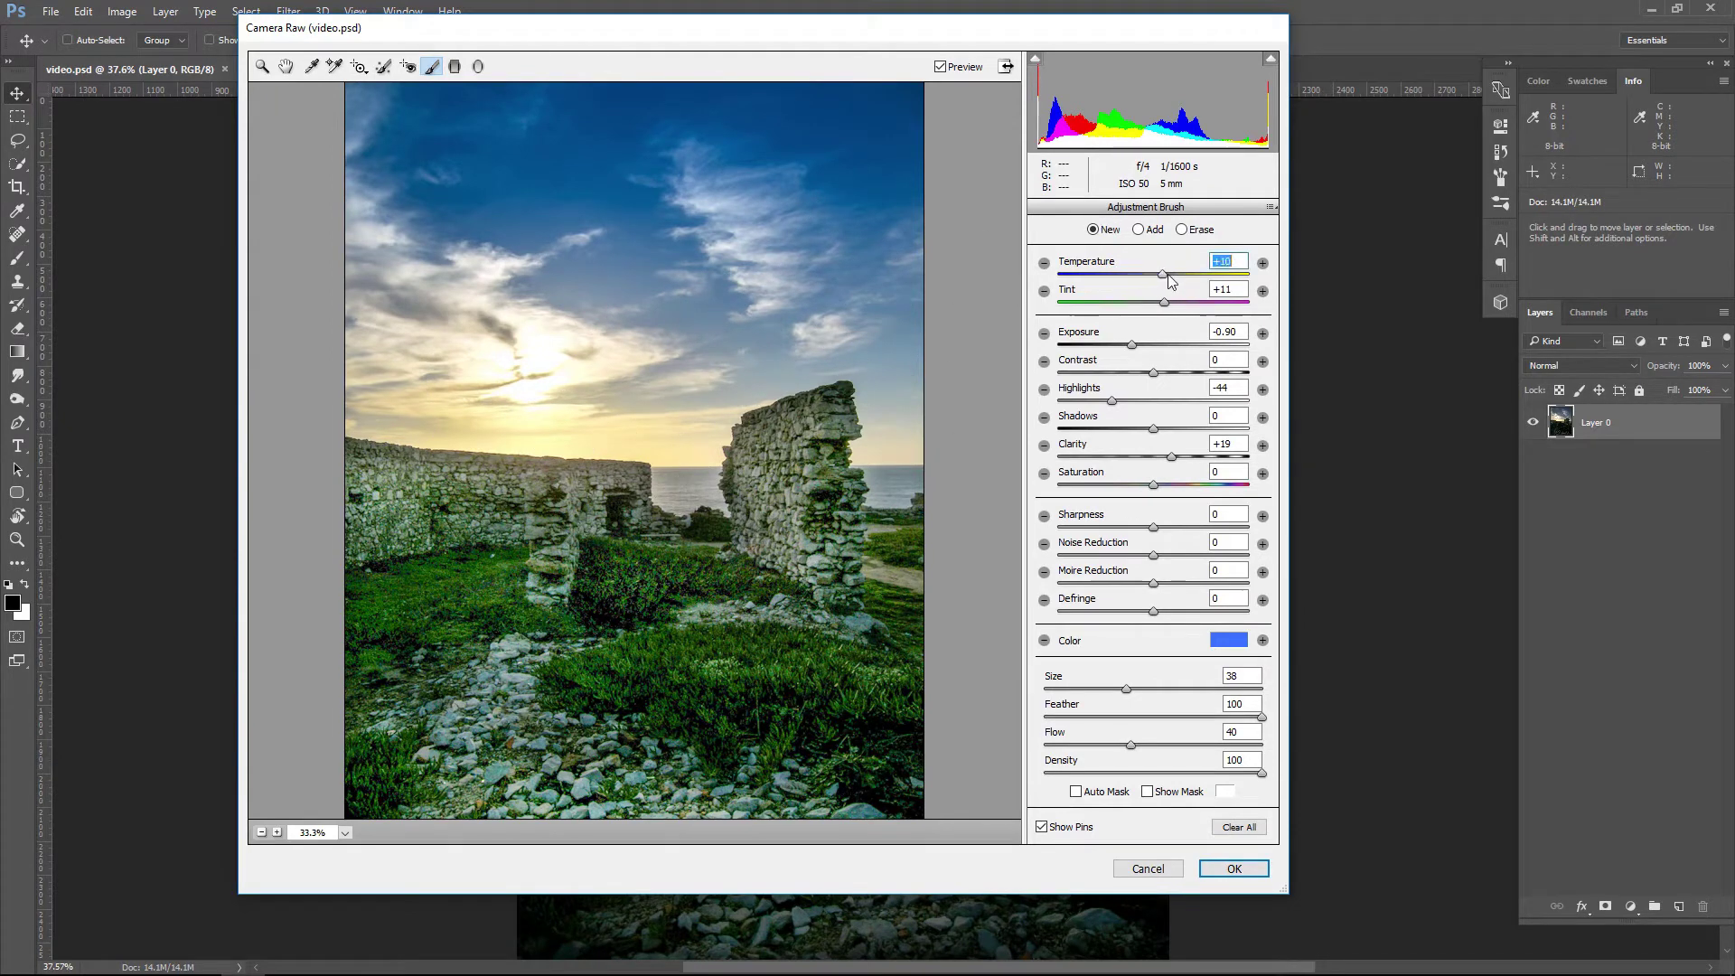
{"action": "left_click", "coordinate": [1228, 642]}
{"action": "mouse_move", "coordinate": [850, 354]}
{"action": "left_mouse_down"}
{"action": "mouse_move", "coordinate": [718, 380]}
{"action": "mouse_move", "coordinate": [722, 344]}
{"action": "mouse_move", "coordinate": [706, 349]}
{"action": "left_mouse_up"}
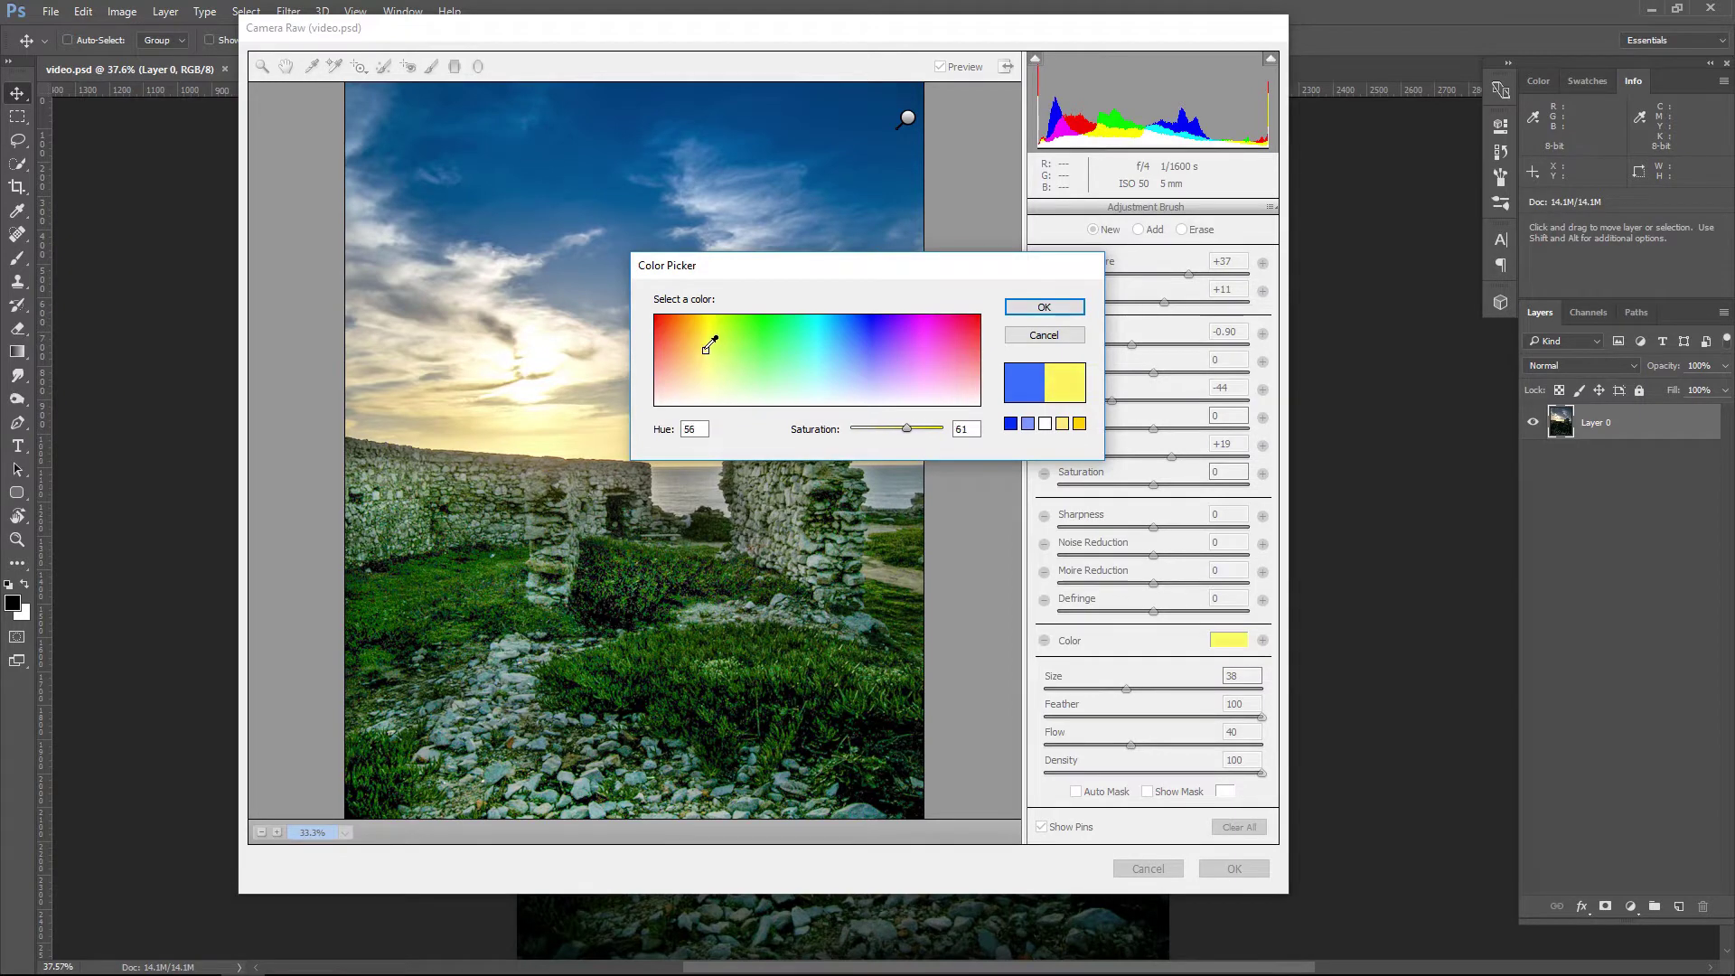
{"action": "left_click", "coordinate": [1044, 308]}
{"action": "mouse_move", "coordinate": [1168, 305]}
{"action": "left_mouse_down"}
{"action": "mouse_move", "coordinate": [1145, 305]}
{"action": "mouse_move", "coordinate": [1150, 349]}
{"action": "mouse_move", "coordinate": [1168, 347]}
{"action": "left_mouse_up"}
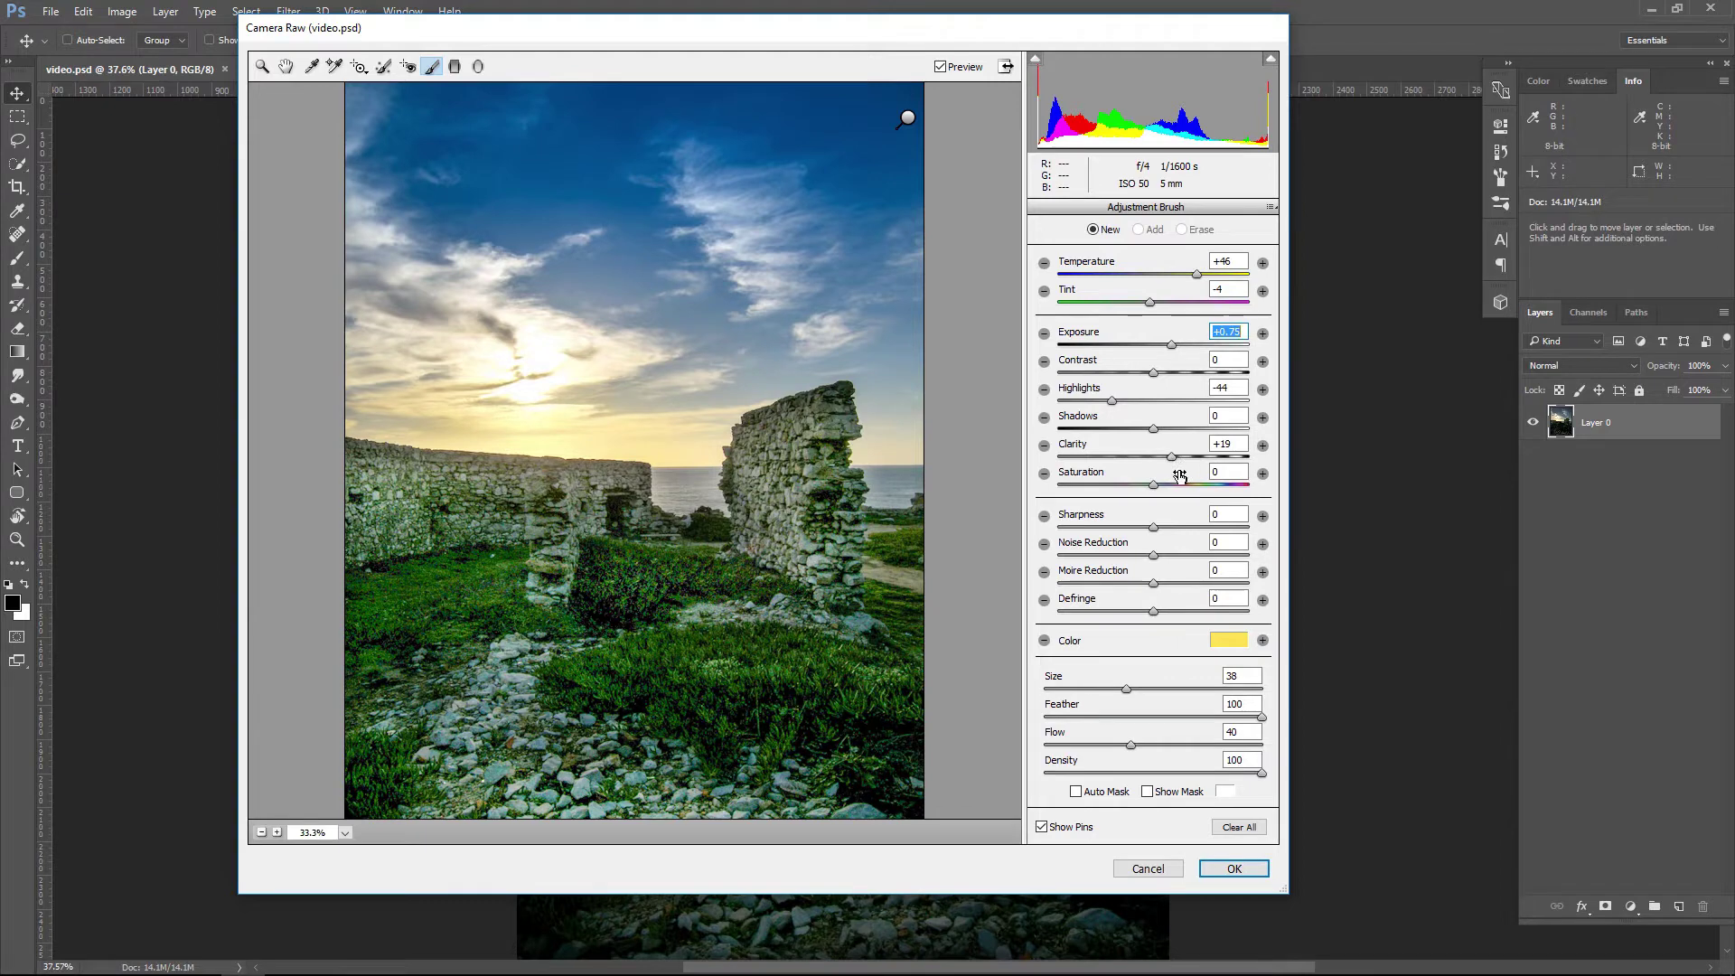
{"action": "left_click_drag", "start_coordinate": [1172, 457], "coordinate": [1175, 456]}
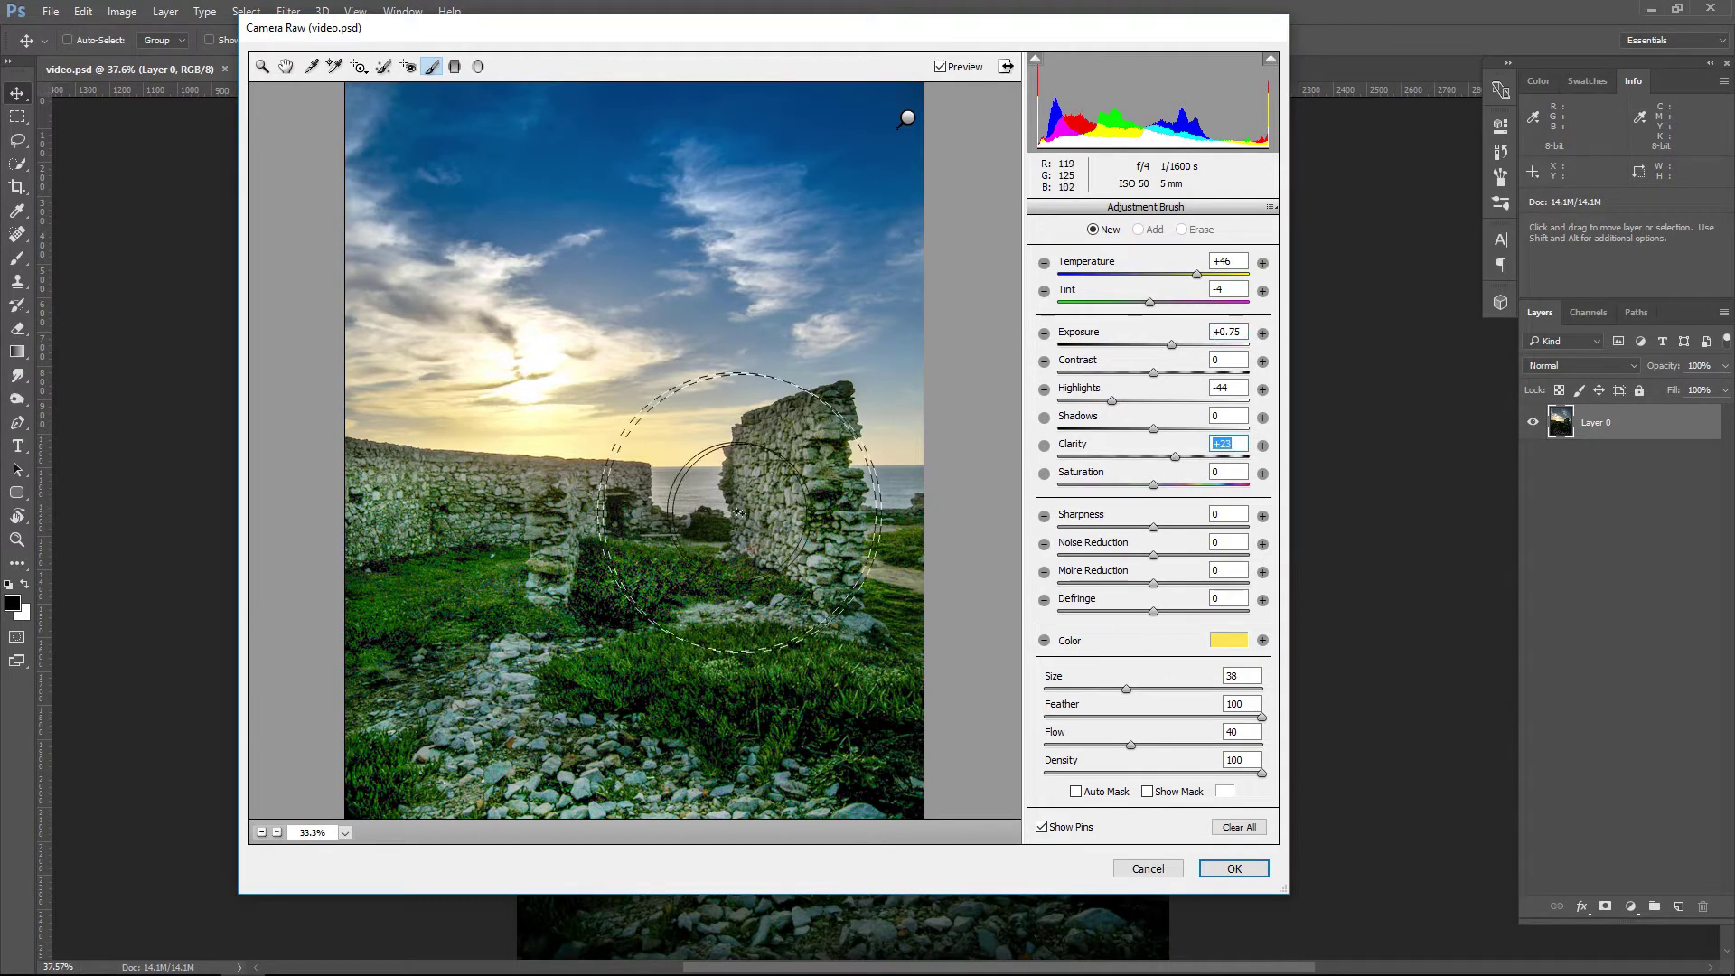
Paint the warm brush over the sun, its surrounding sky glow and the wall edge.
{"action": "key", "text": "bracketleft"}
{"action": "key", "text": "bracketleft"}
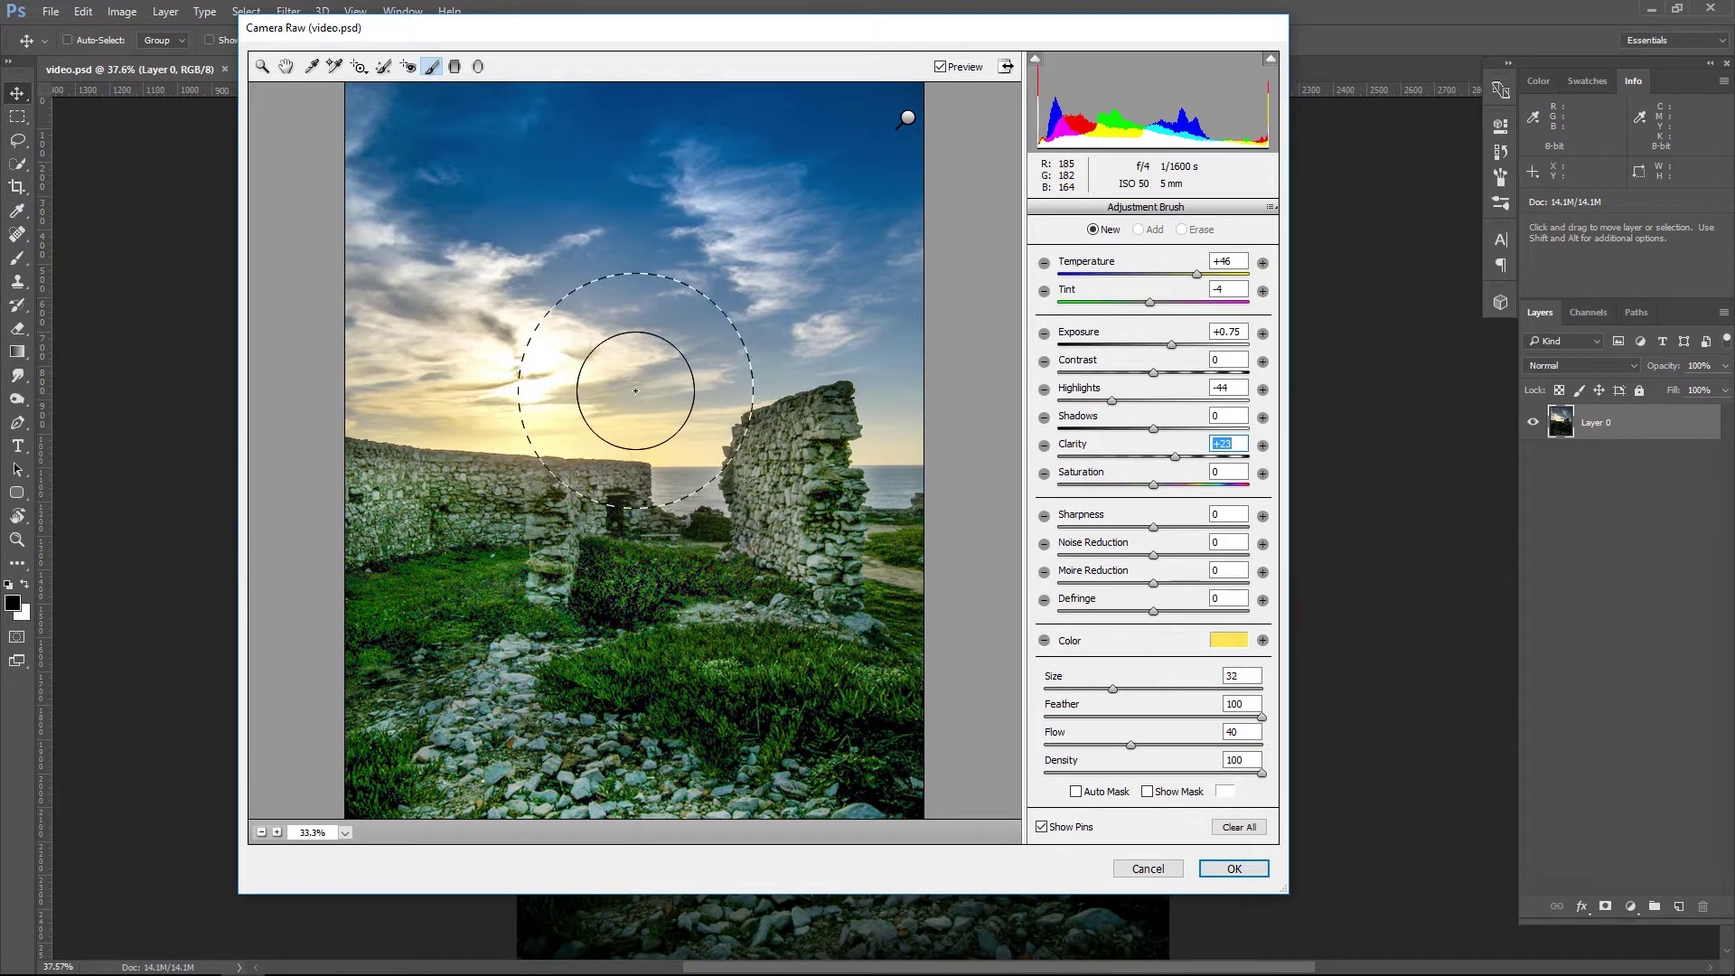
{"action": "key", "text": "bracketleft"}
{"action": "key", "text": "bracketleft"}
{"action": "key", "text": "bracketleft"}
{"action": "key", "text": "bracketleft"}
{"action": "key", "text": "bracketleft"}
{"action": "key", "text": "bracketleft"}
{"action": "key", "text": "bracketleft"}
{"action": "key", "text": "bracketleft"}
{"action": "mouse_move", "coordinate": [554, 346]}
{"action": "left_mouse_down"}
{"action": "mouse_move", "coordinate": [573, 376]}
{"action": "mouse_move", "coordinate": [534, 349]}
{"action": "mouse_move", "coordinate": [620, 376]}
{"action": "mouse_move", "coordinate": [561, 340]}
{"action": "mouse_move", "coordinate": [515, 387]}
{"action": "mouse_move", "coordinate": [434, 399]}
{"action": "mouse_move", "coordinate": [600, 400]}
{"action": "left_mouse_up"}
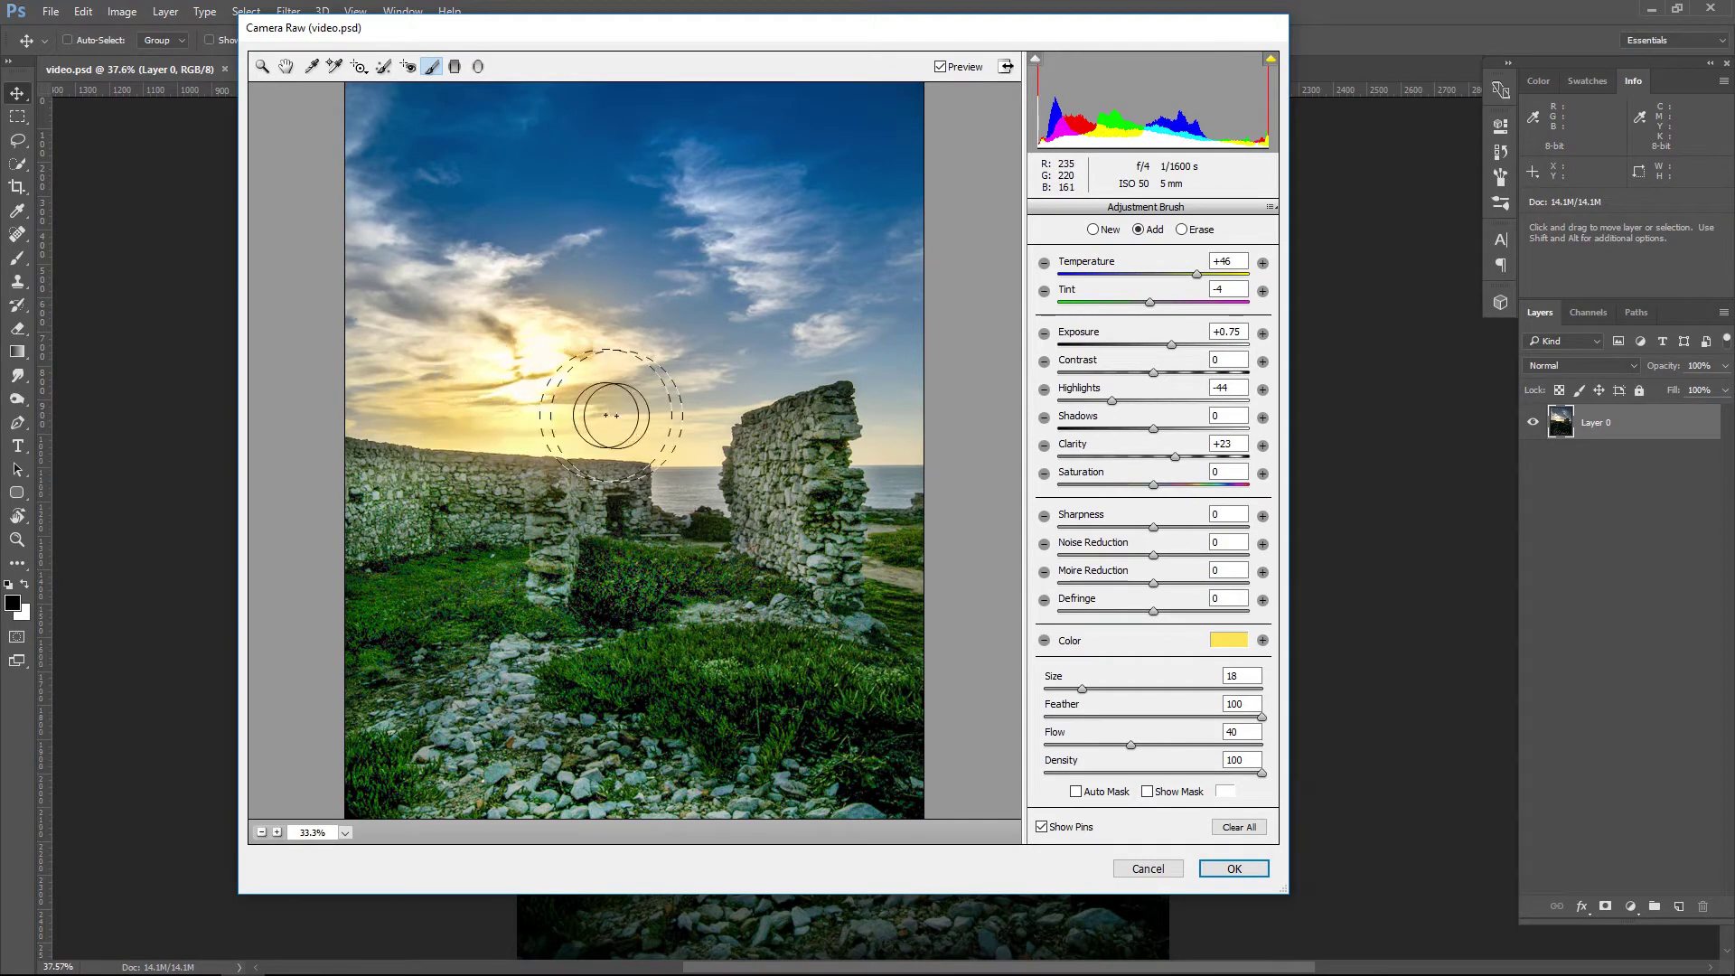
{"action": "mouse_move", "coordinate": [738, 560]}
{"action": "left_mouse_down"}
{"action": "mouse_move", "coordinate": [484, 349]}
{"action": "mouse_move", "coordinate": [496, 340]}
{"action": "mouse_move", "coordinate": [302, 449]}
{"action": "mouse_move", "coordinate": [582, 426]}
{"action": "mouse_move", "coordinate": [647, 348]}
{"action": "mouse_move", "coordinate": [775, 407]}
{"action": "mouse_move", "coordinate": [977, 456]}
{"action": "left_mouse_up"}
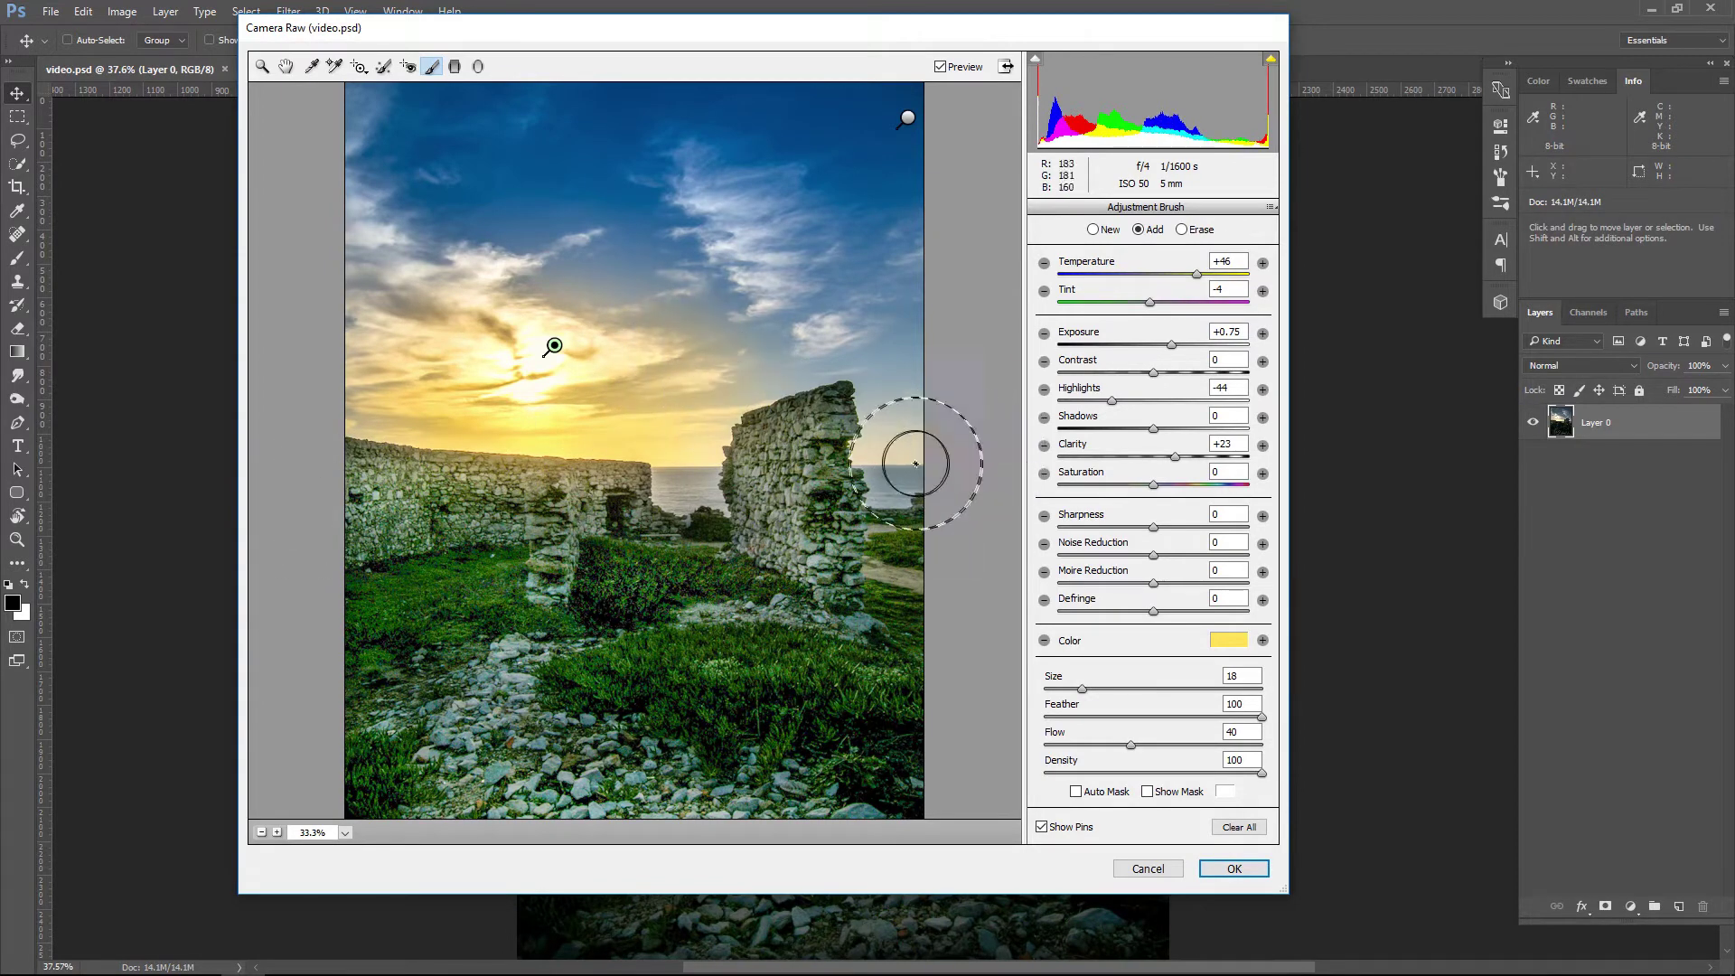
{"action": "key", "text": "bracketleft"}
{"action": "key", "text": "bracketleft"}
{"action": "key", "text": "bracketleft"}
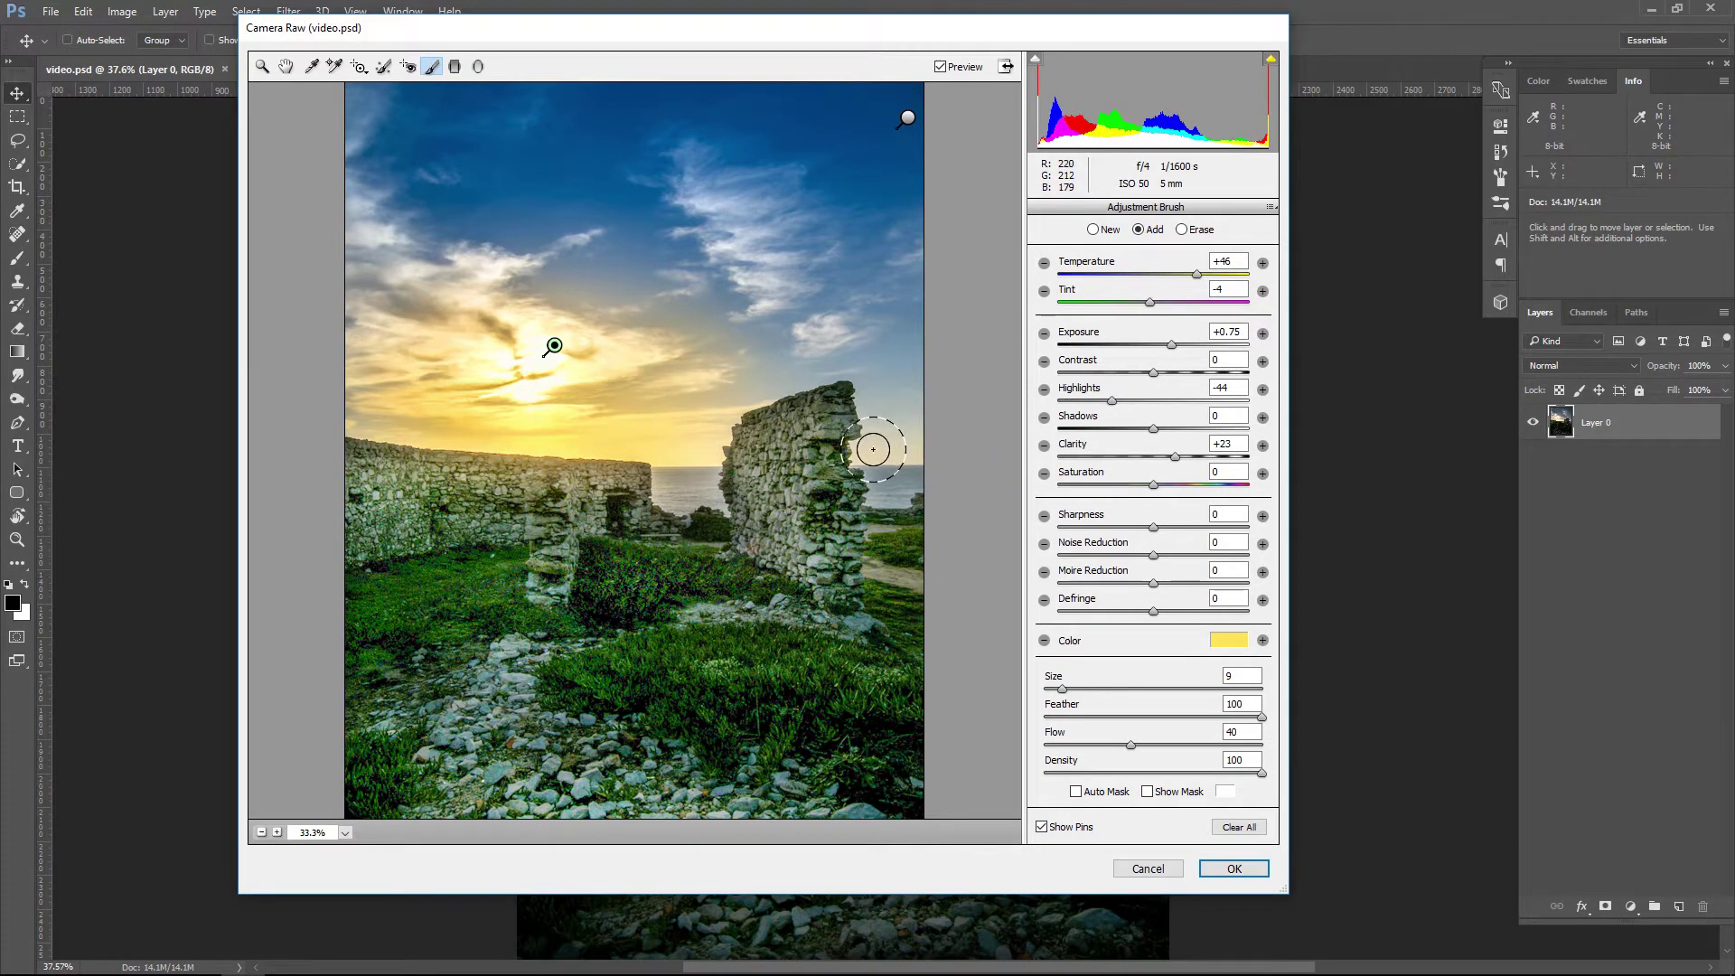
{"action": "key", "text": "bracketleft"}
{"action": "key", "text": "bracketleft"}
{"action": "key", "text": "bracketleft"}
{"action": "left_click_drag", "start_coordinate": [868, 449], "coordinate": [979, 477]}
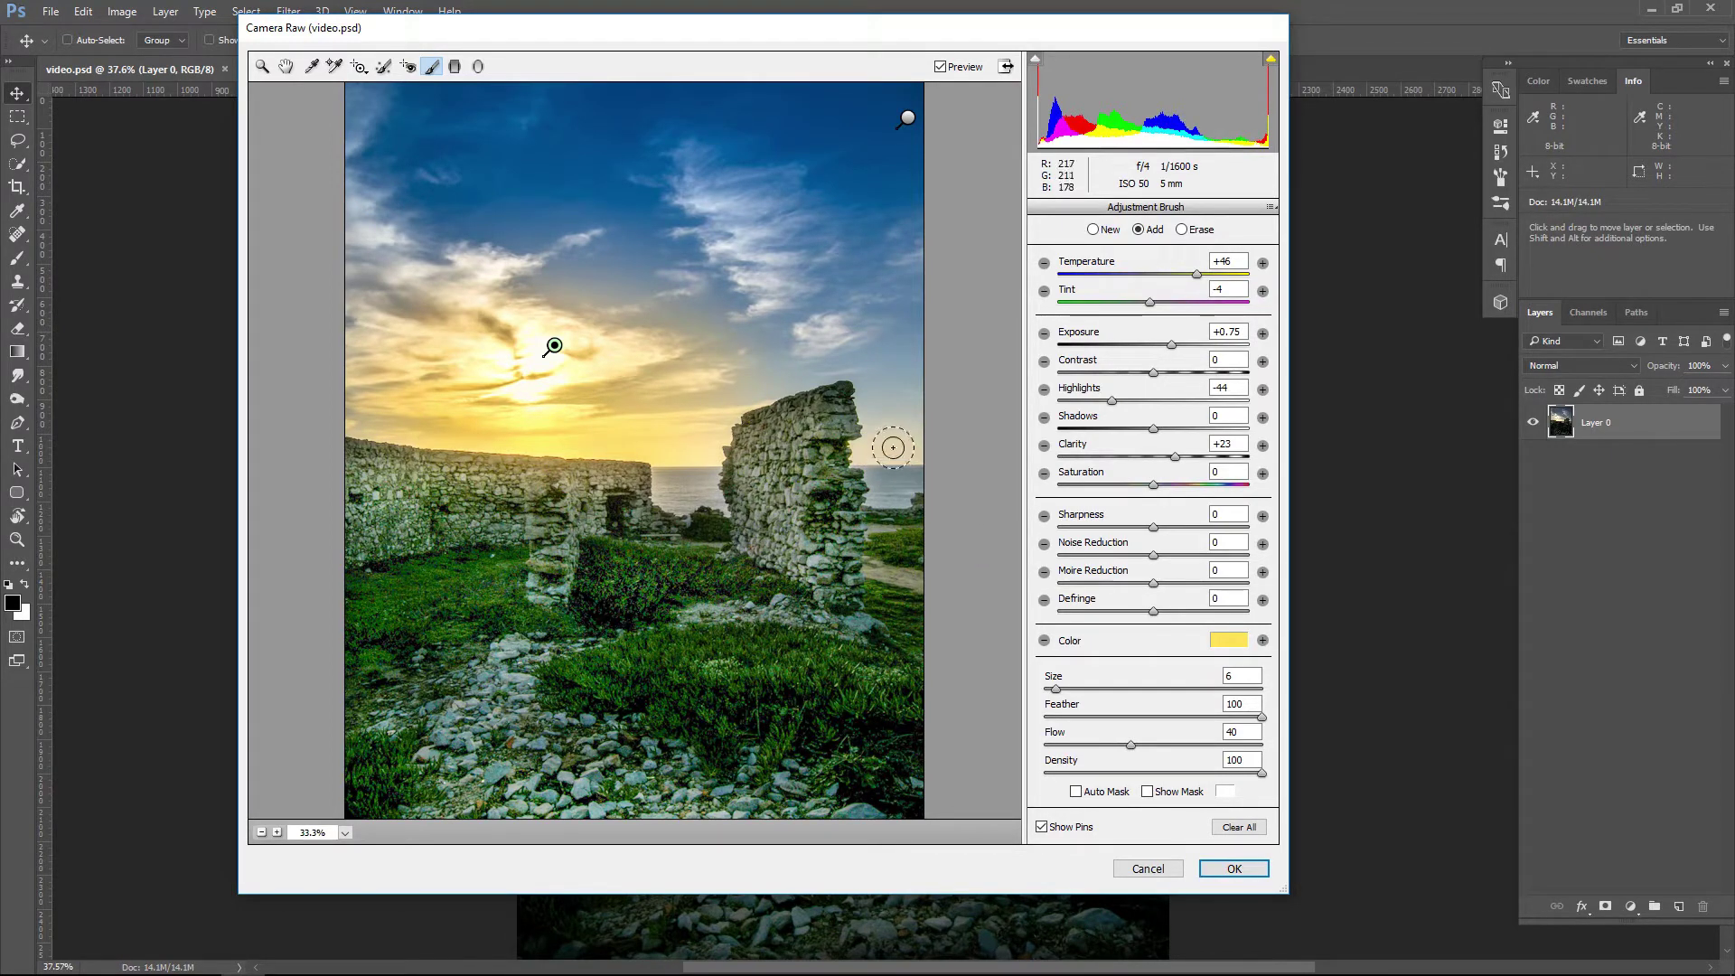
{"action": "key", "text": "bracketright"}
{"action": "key", "text": "bracketright"}
{"action": "key", "text": "bracketright"}
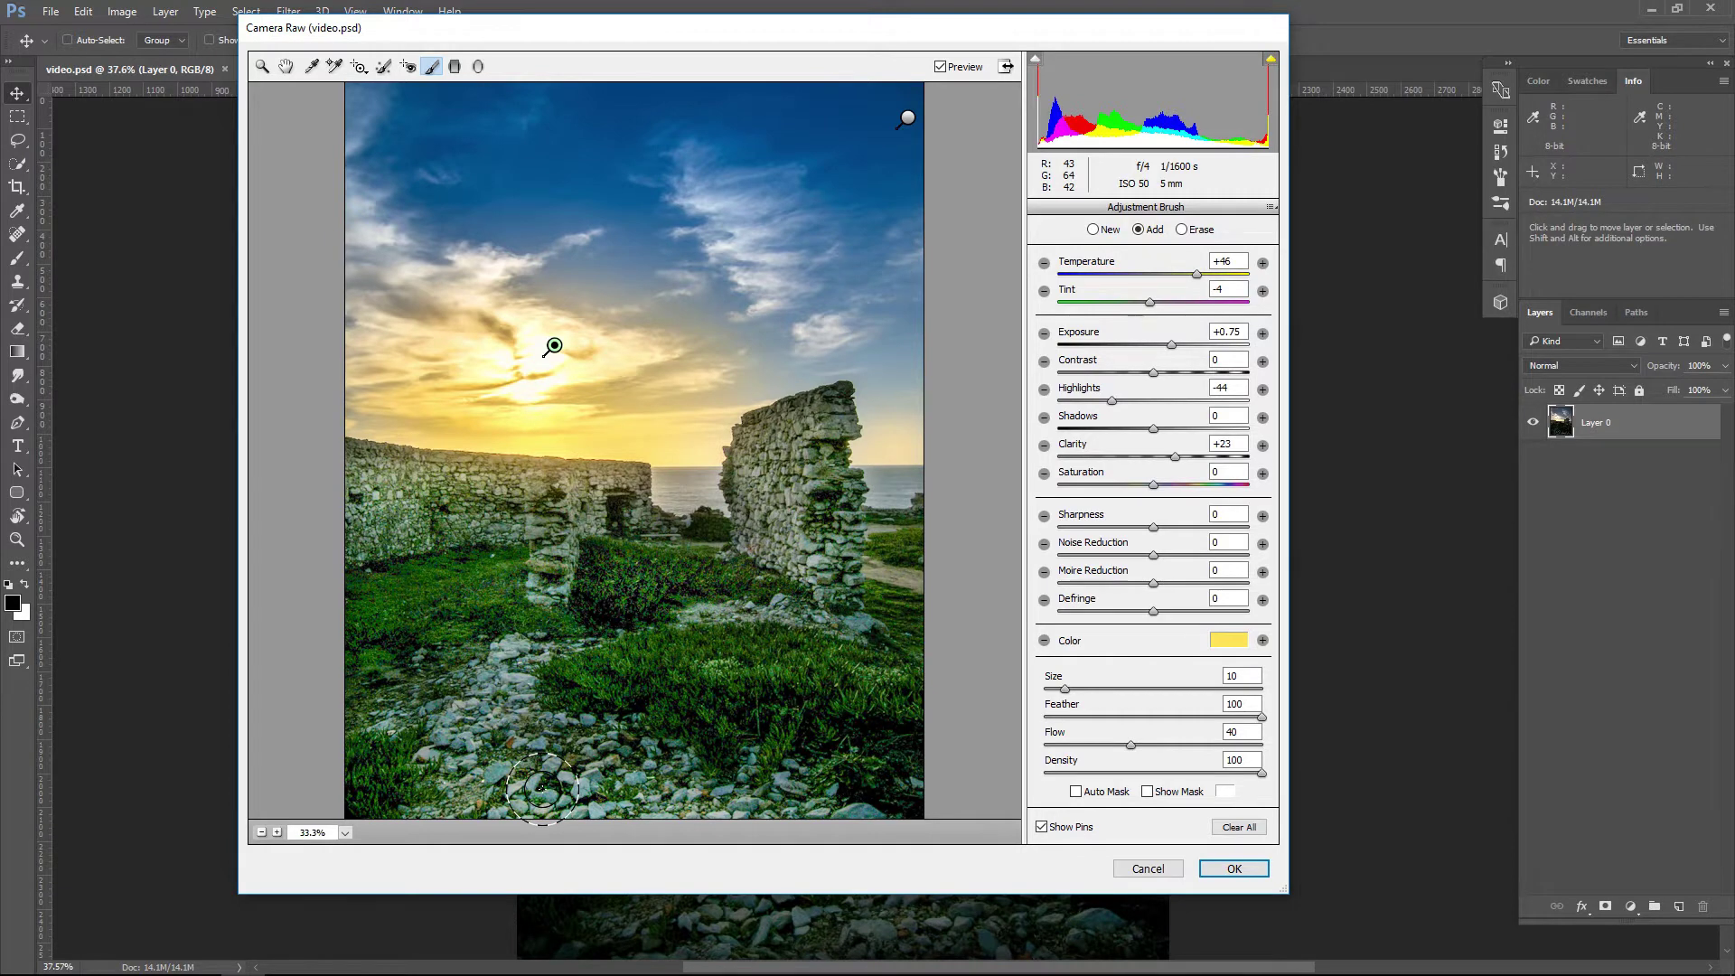
Tune the glow to Temperature +59, Exposure +1.05, Highlights -38, then start a cooler new adjustment.
{"action": "left_click_drag", "start_coordinate": [1198, 275], "coordinate": [1215, 278]}
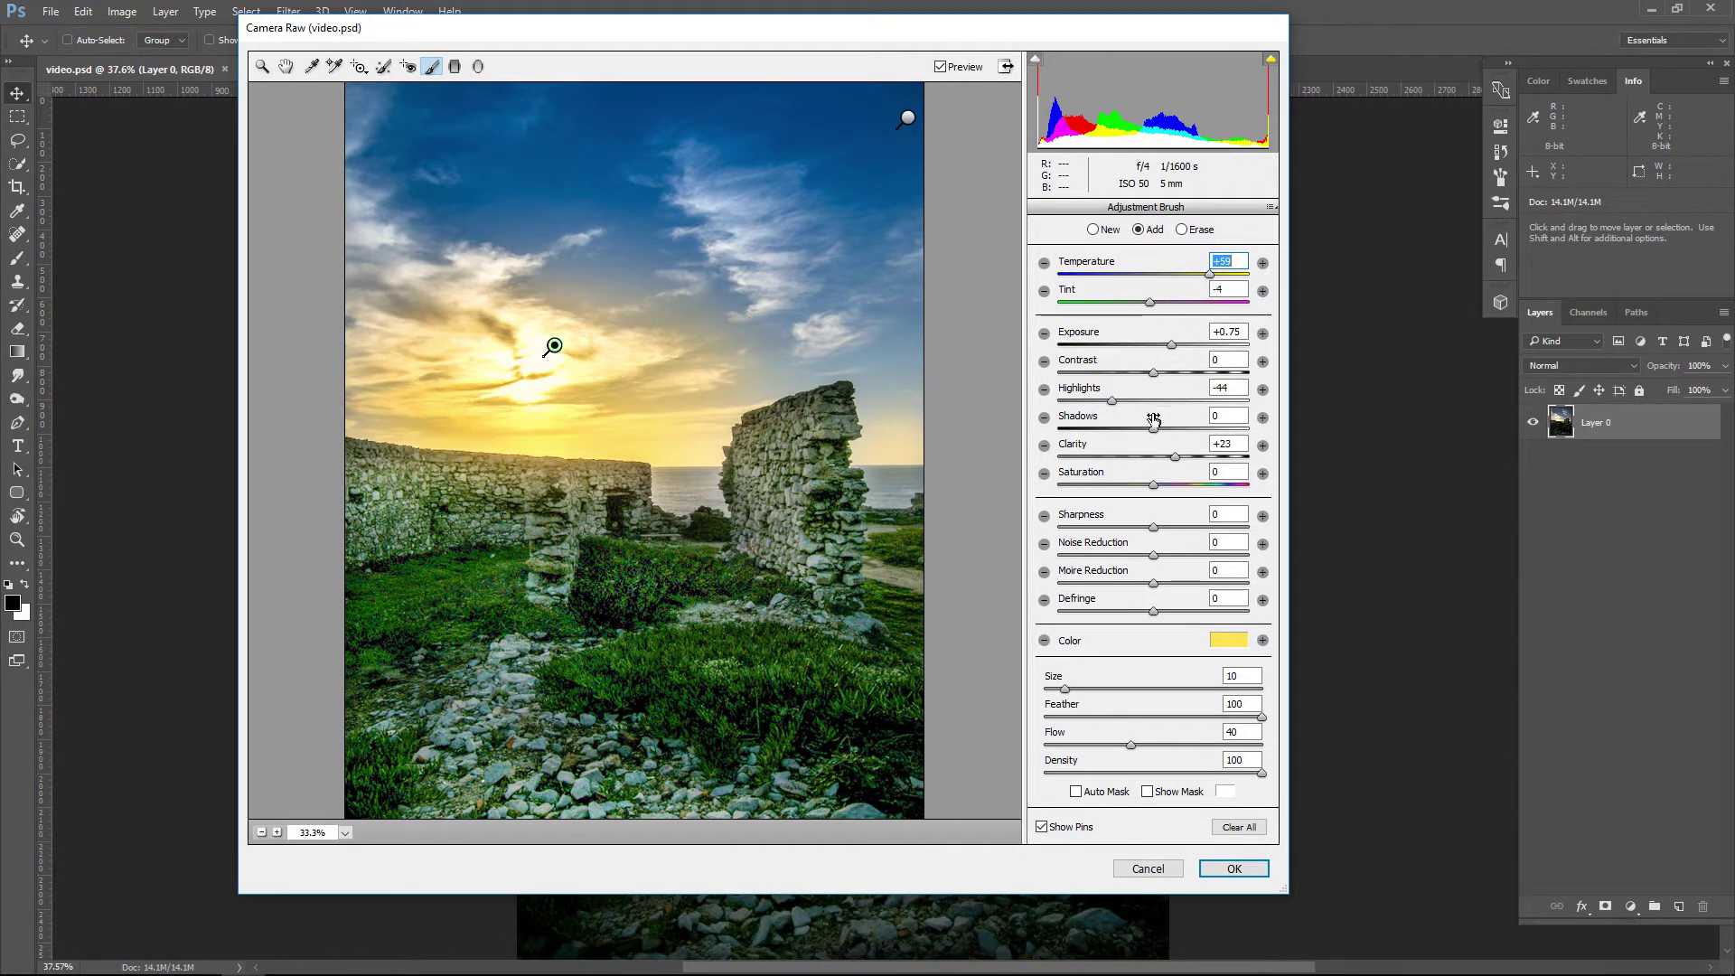
{"action": "left_click_drag", "start_coordinate": [1178, 348], "coordinate": [1187, 351]}
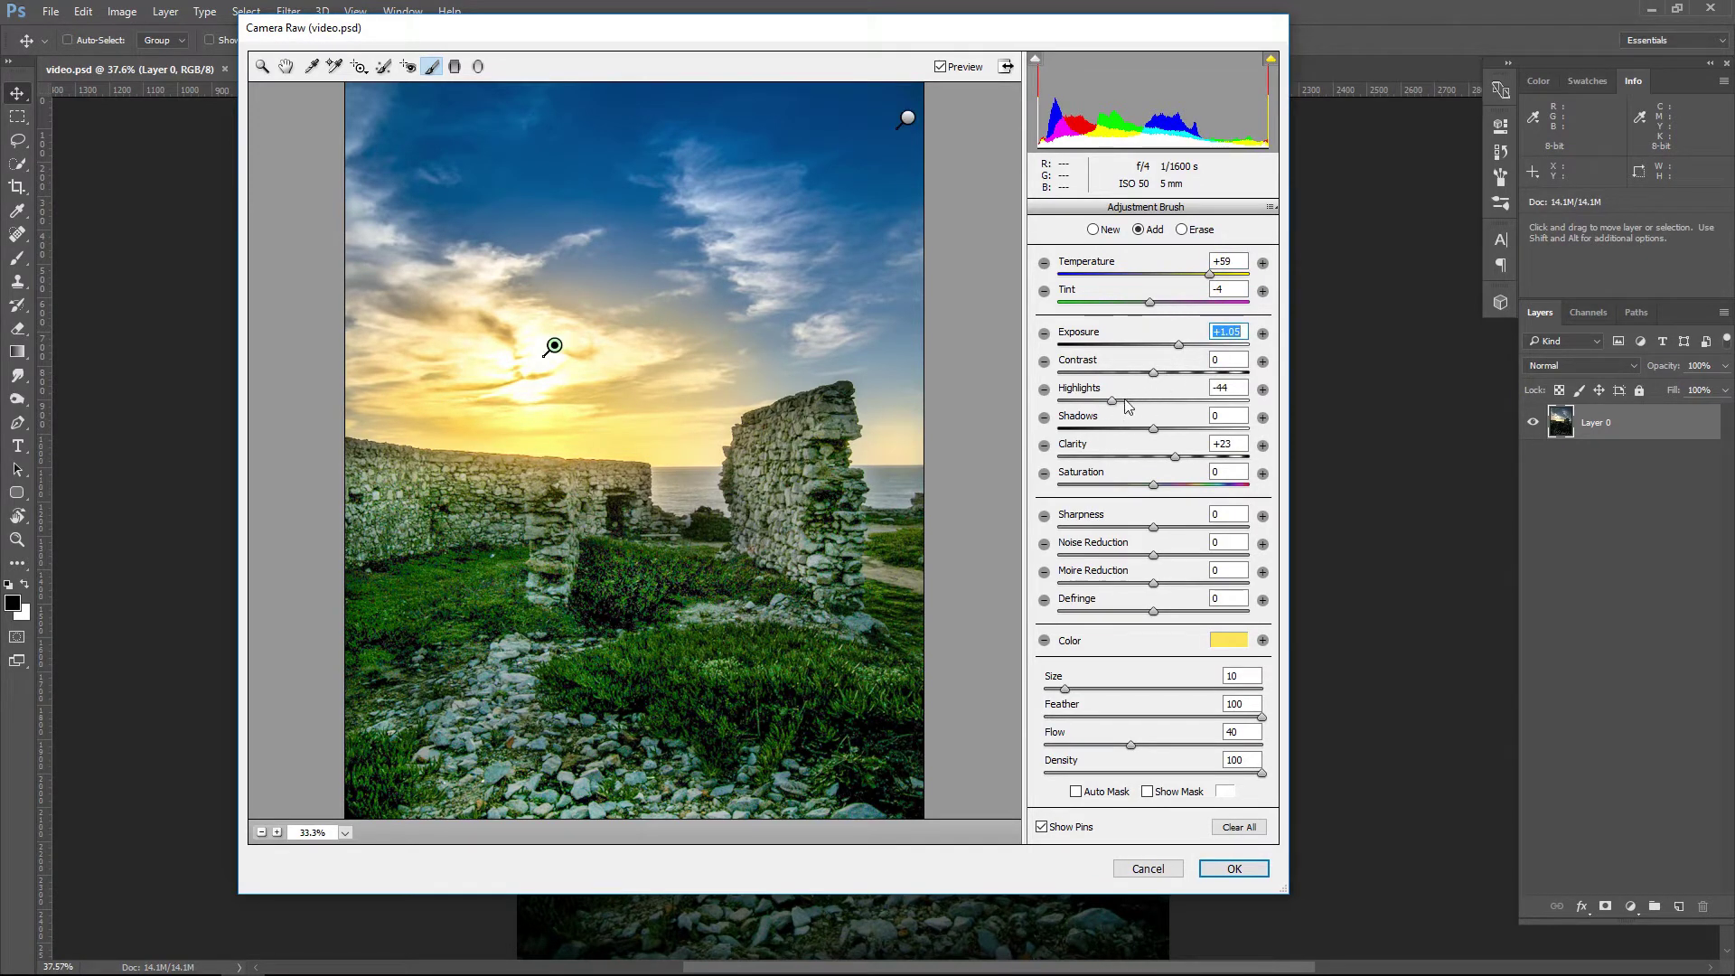
{"action": "mouse_move", "coordinate": [1113, 401]}
{"action": "left_mouse_down"}
{"action": "mouse_move", "coordinate": [1155, 409]}
{"action": "mouse_move", "coordinate": [1124, 411]}
{"action": "left_mouse_up"}
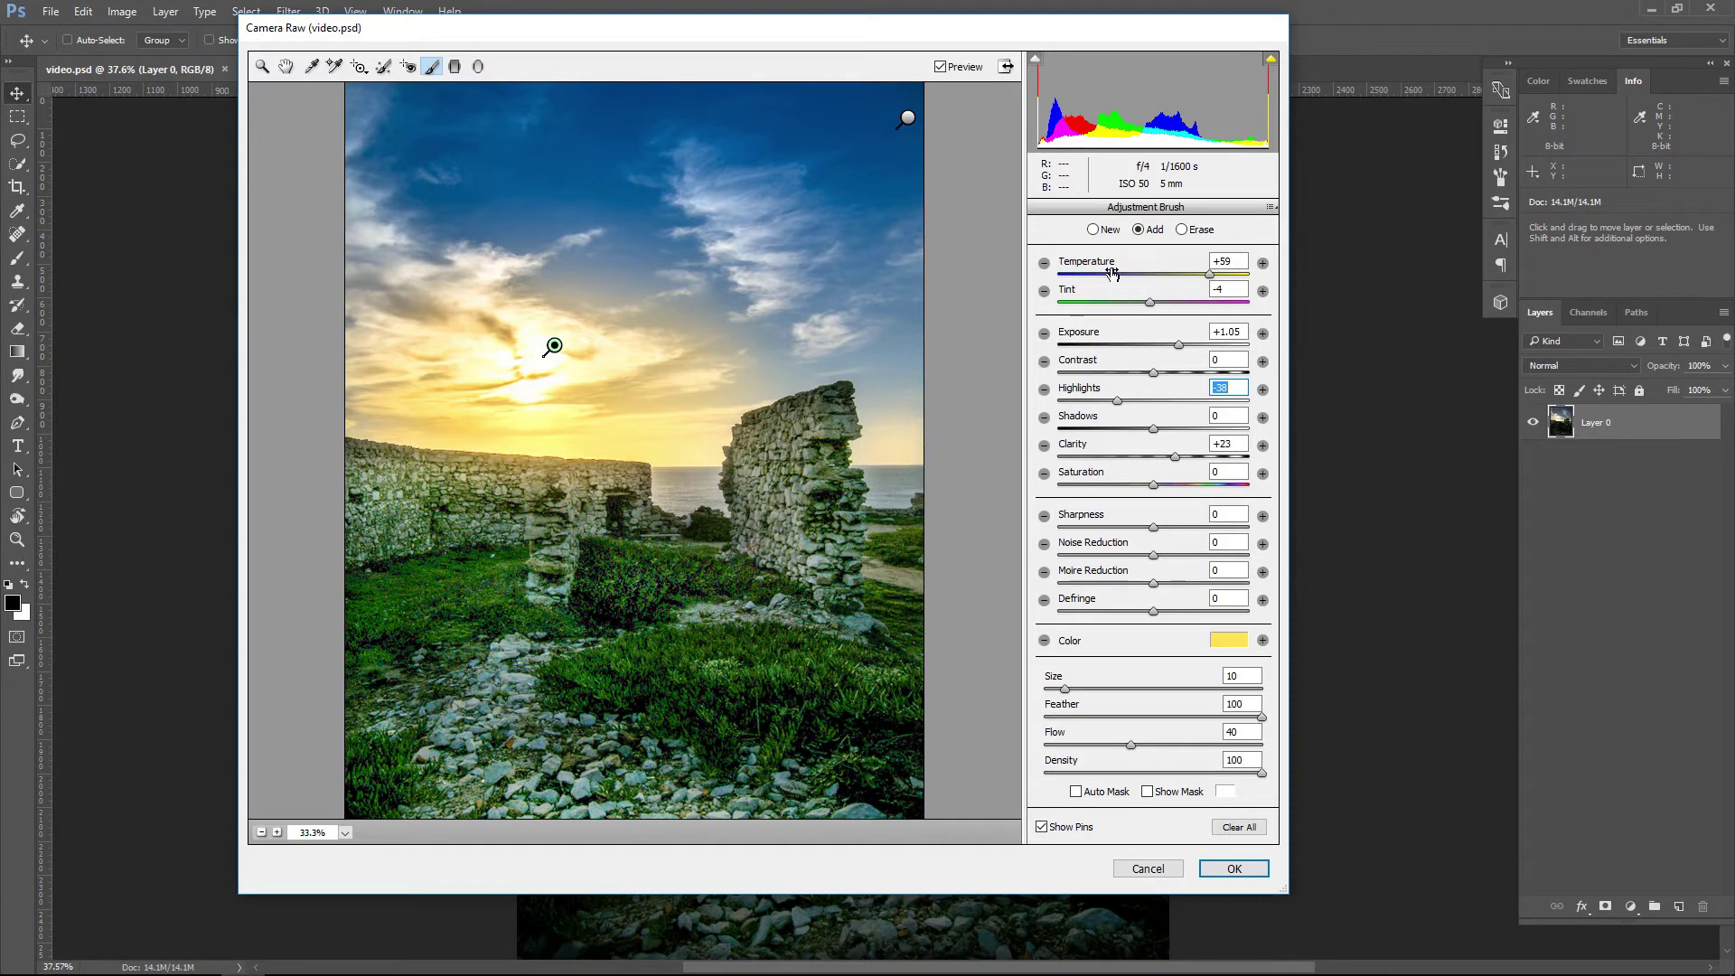
{"action": "left_click", "coordinate": [1094, 229]}
{"action": "left_click_drag", "start_coordinate": [1128, 274], "coordinate": [1103, 275]}
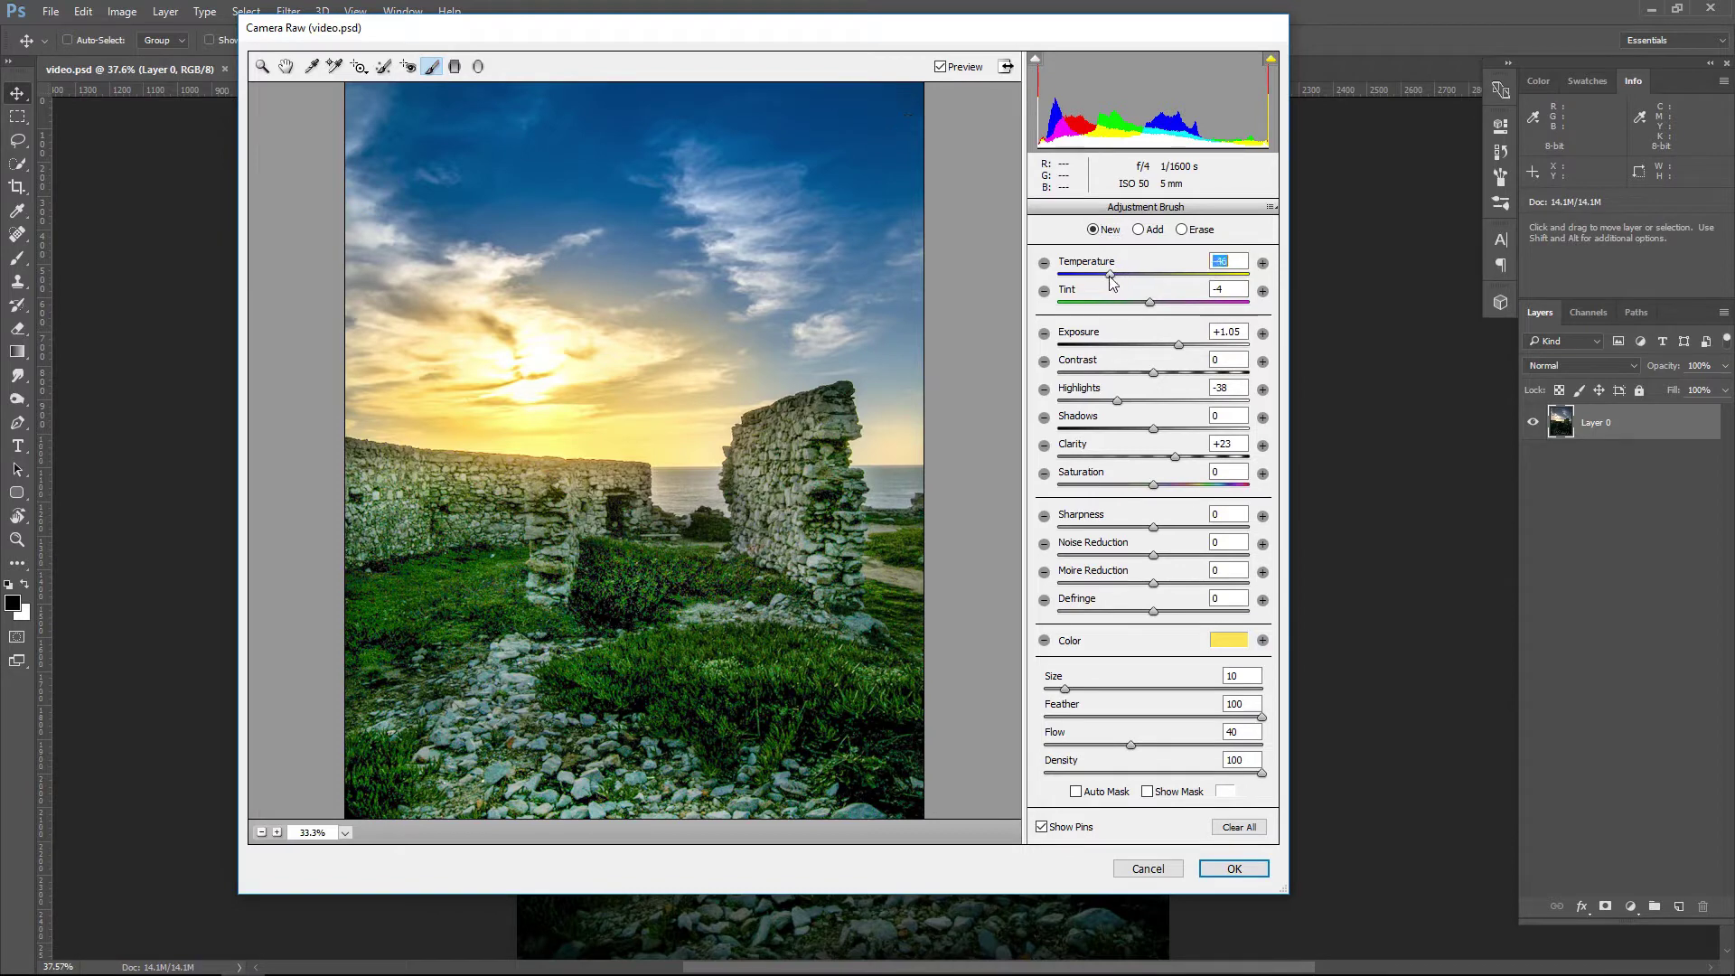
Reset the new brush and give it blue colour, Temperature -34, Exposure -1.15, Clarity +15.
{"action": "left_click", "coordinate": [1262, 640]}
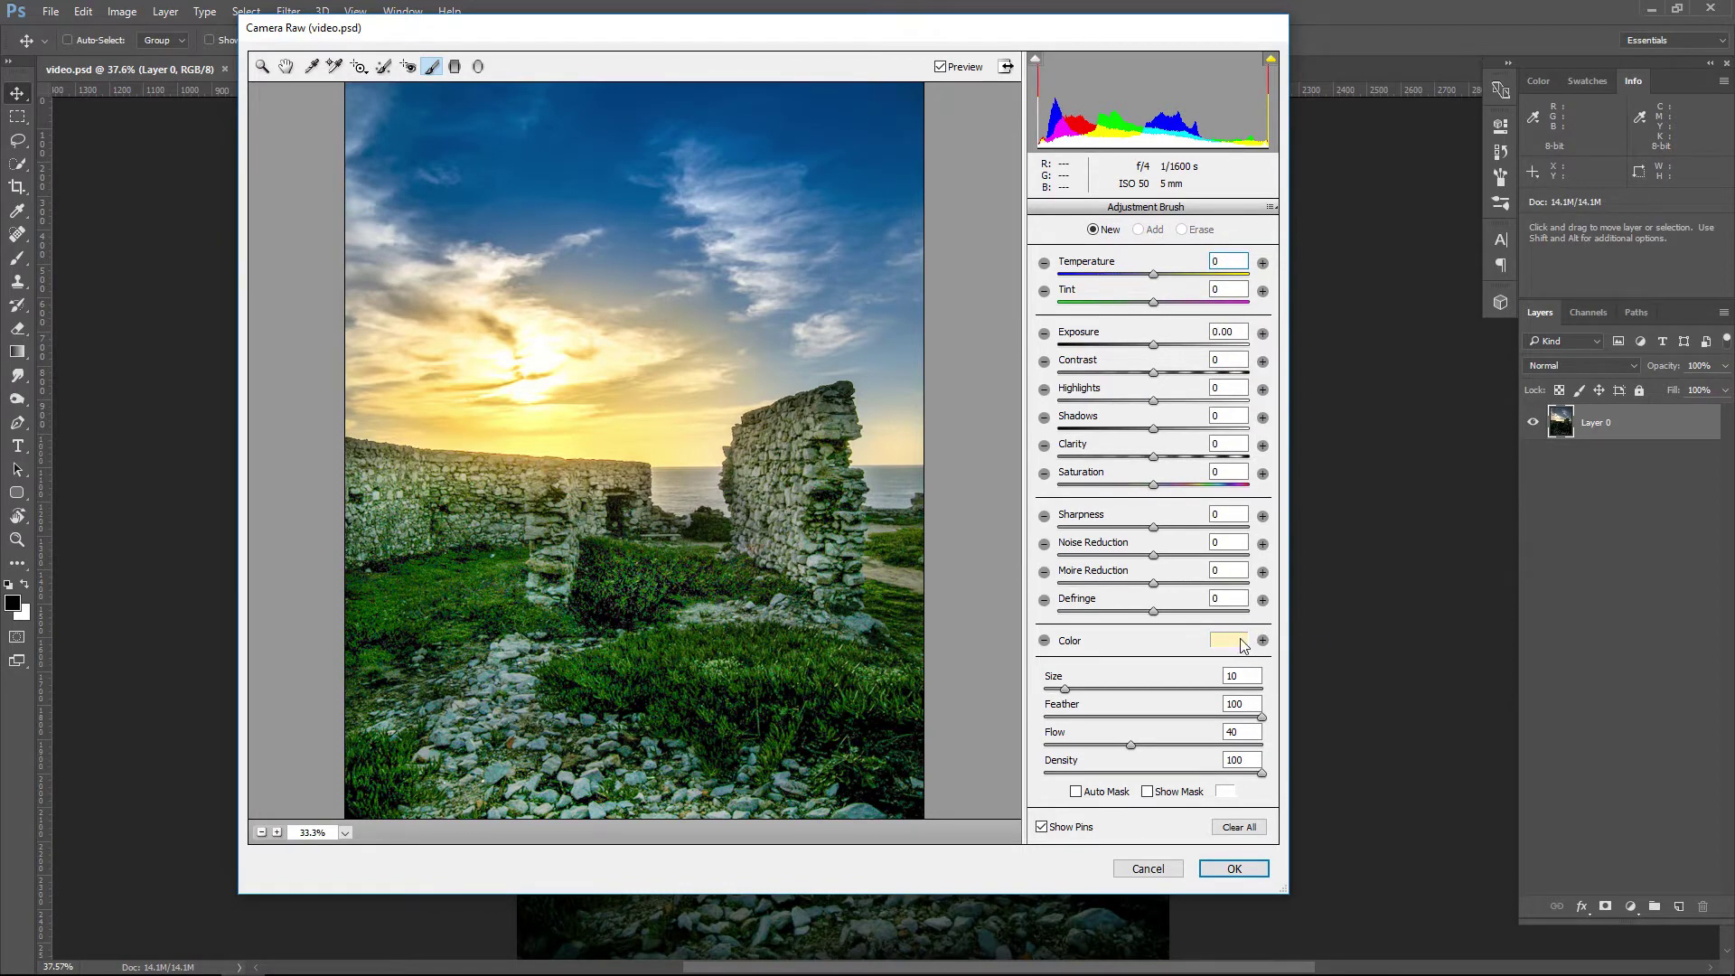
{"action": "left_click", "coordinate": [1230, 640]}
{"action": "left_click_drag", "start_coordinate": [881, 358], "coordinate": [859, 341]}
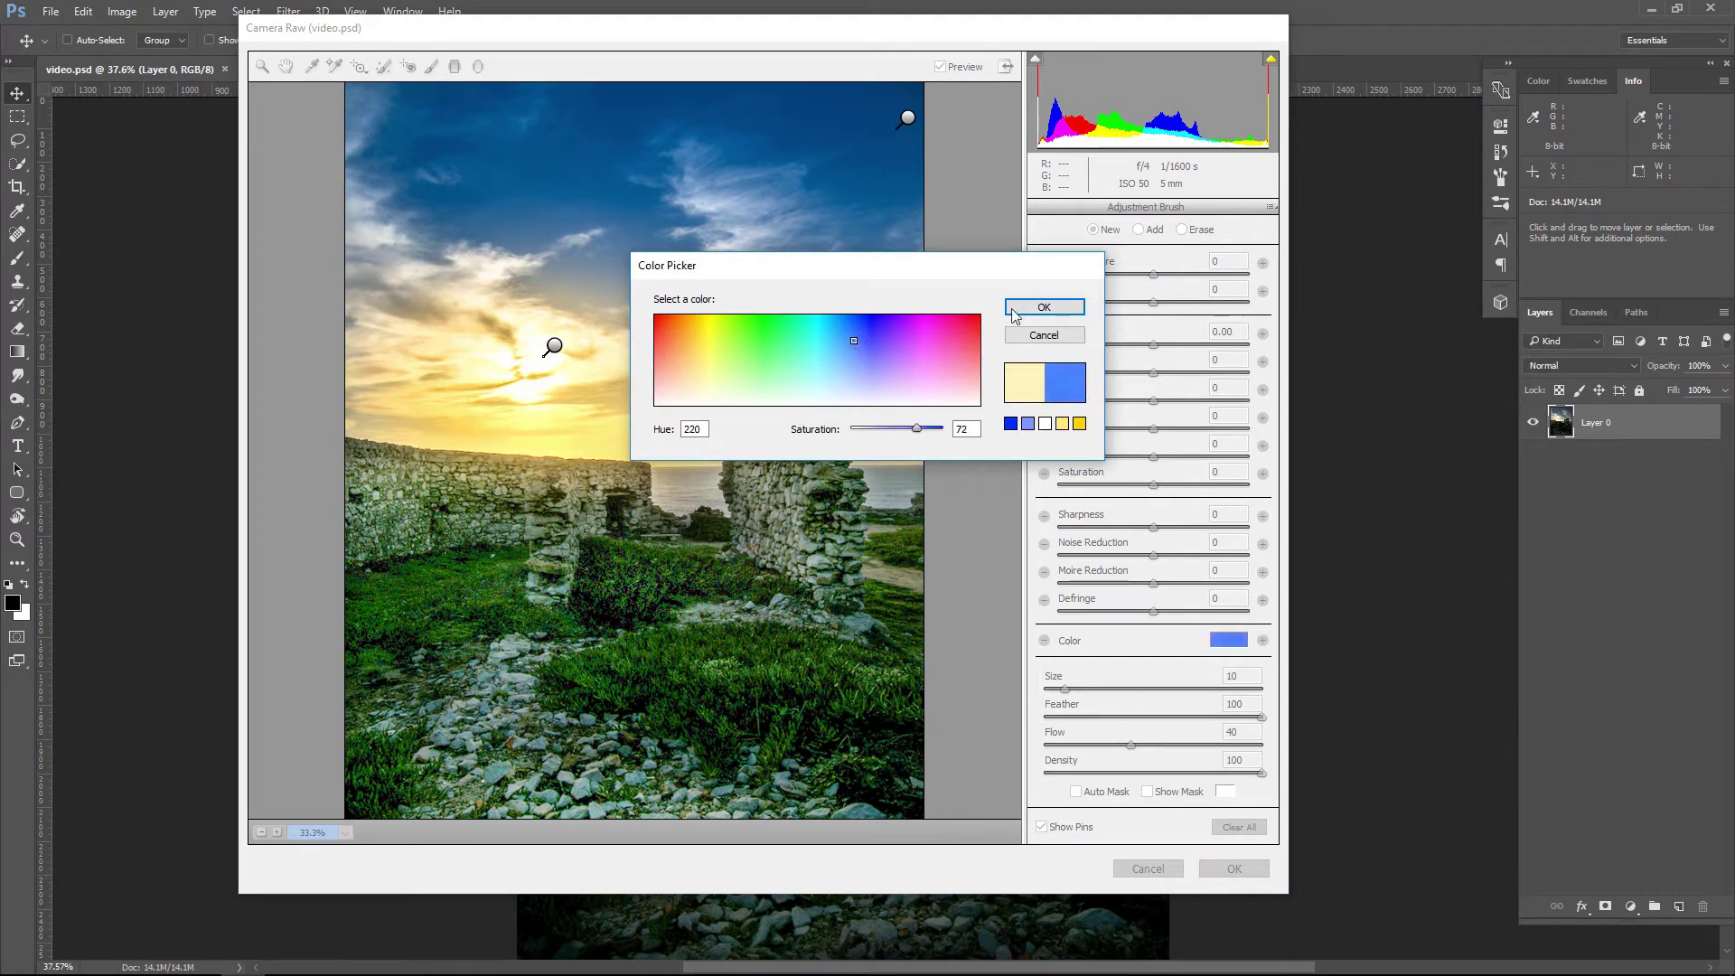
{"action": "left_click", "coordinate": [1044, 307]}
{"action": "left_click_drag", "start_coordinate": [1153, 274], "coordinate": [1121, 274]}
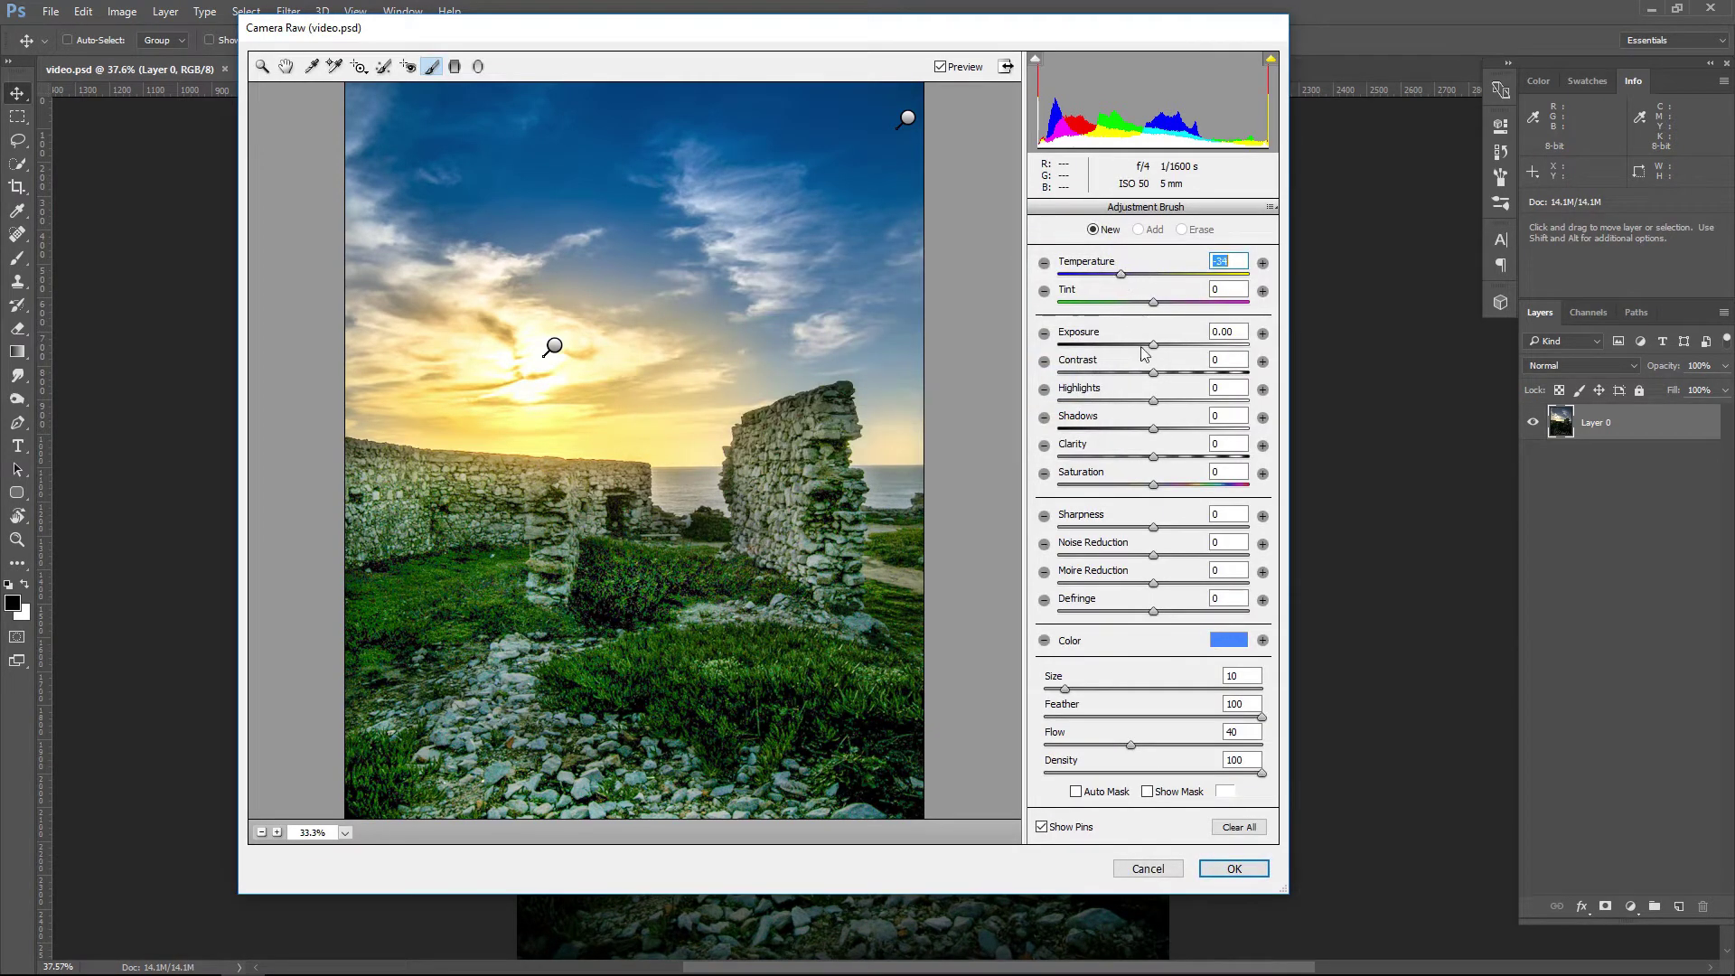
{"action": "left_click_drag", "start_coordinate": [1156, 346], "coordinate": [1129, 346]}
{"action": "left_click_drag", "start_coordinate": [1153, 457], "coordinate": [1167, 456]}
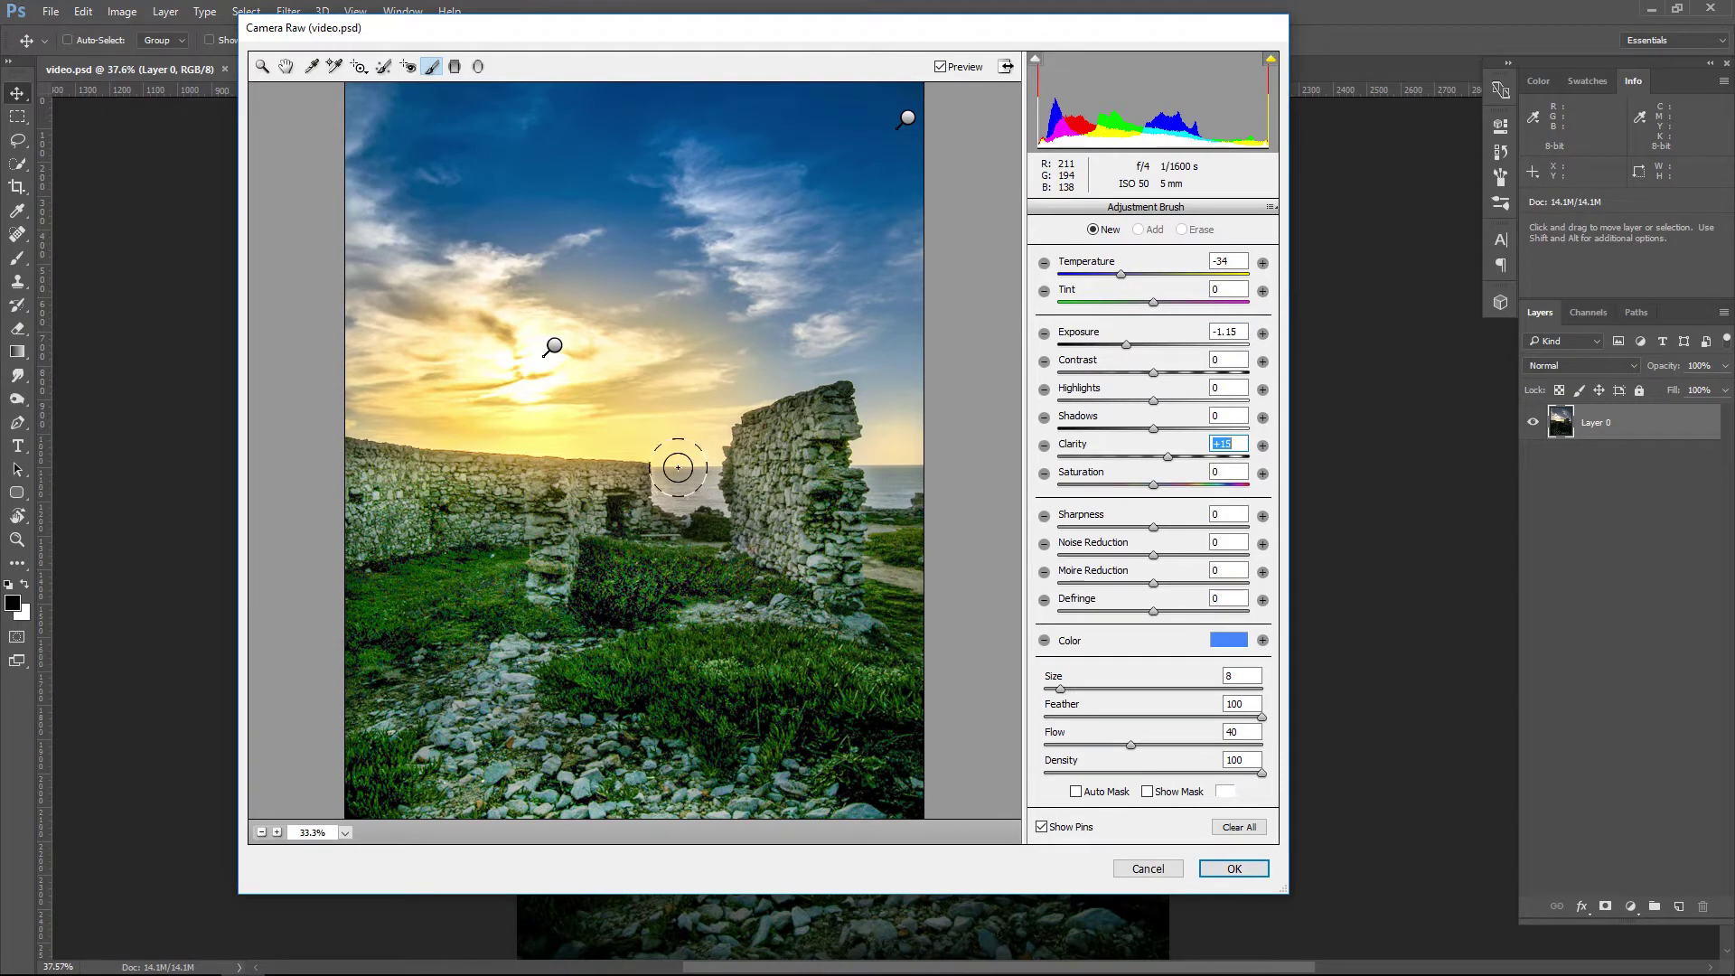
Paint the sea gap between the walls and tune it to Exposure +0.75, Temperature -47, Clarity +52.
{"action": "key", "text": "bracketleft"}
{"action": "key", "text": "bracketleft"}
{"action": "key", "text": "bracketleft"}
{"action": "left_click_drag", "start_coordinate": [669, 475], "coordinate": [714, 493]}
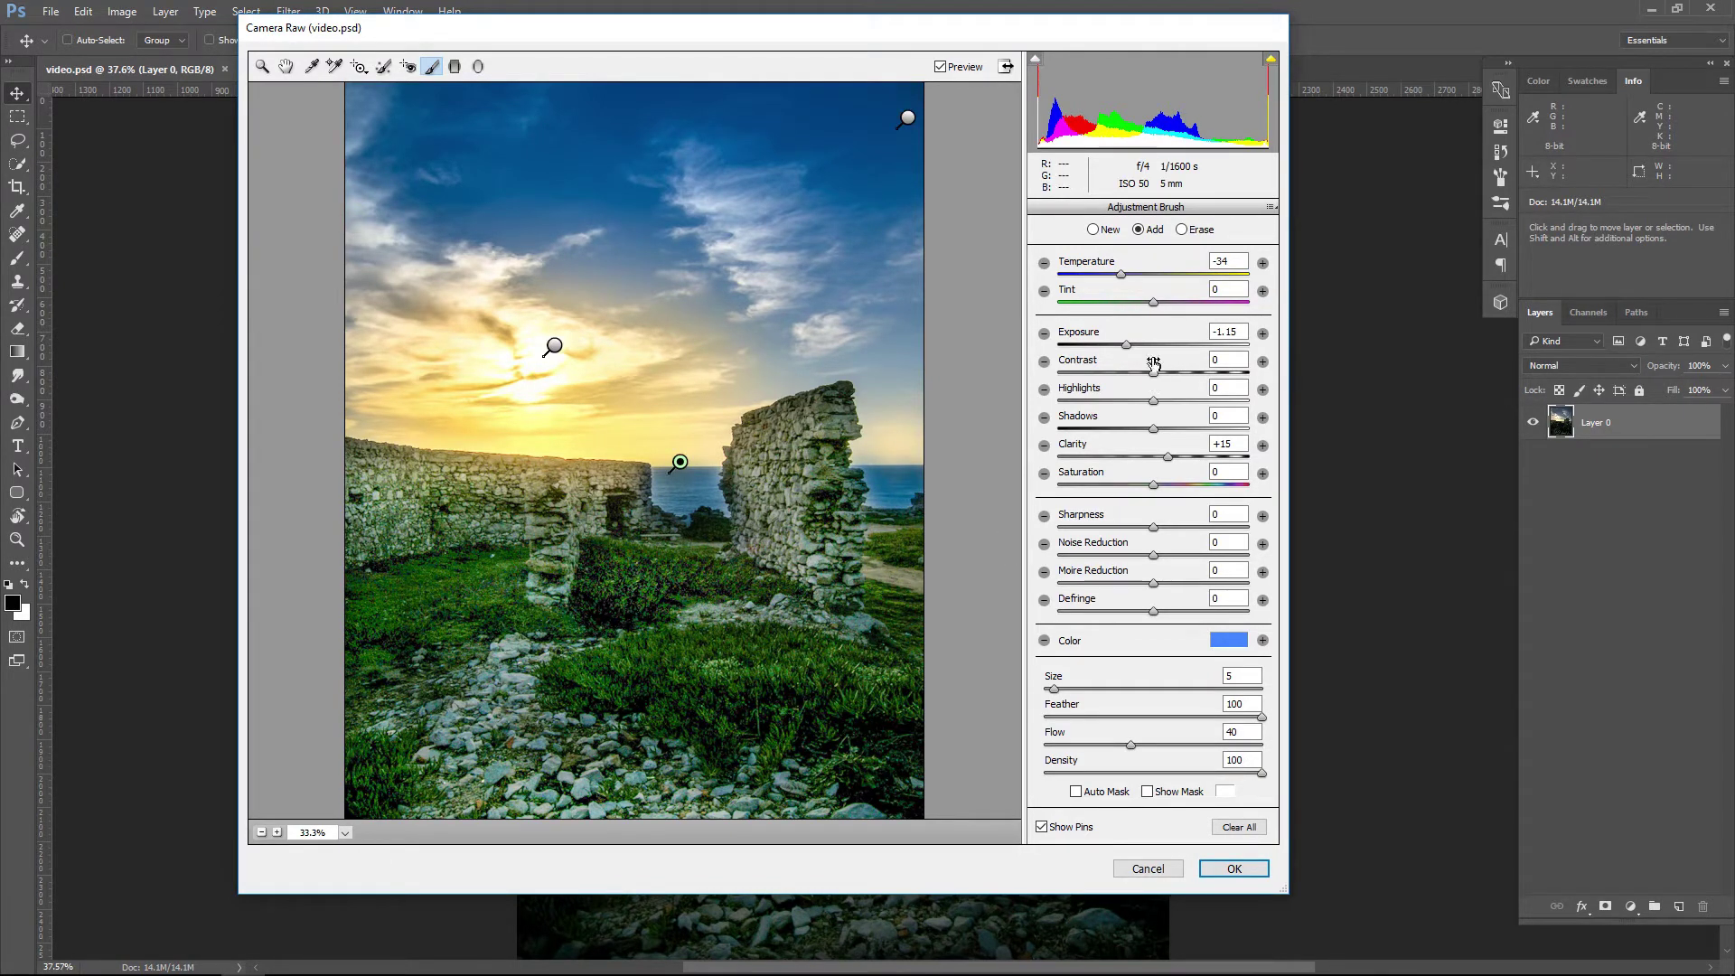
{"action": "left_click", "coordinate": [1129, 344]}
{"action": "left_click_drag", "start_coordinate": [1132, 348], "coordinate": [1175, 351]}
{"action": "left_click_drag", "start_coordinate": [1124, 276], "coordinate": [1132, 269]}
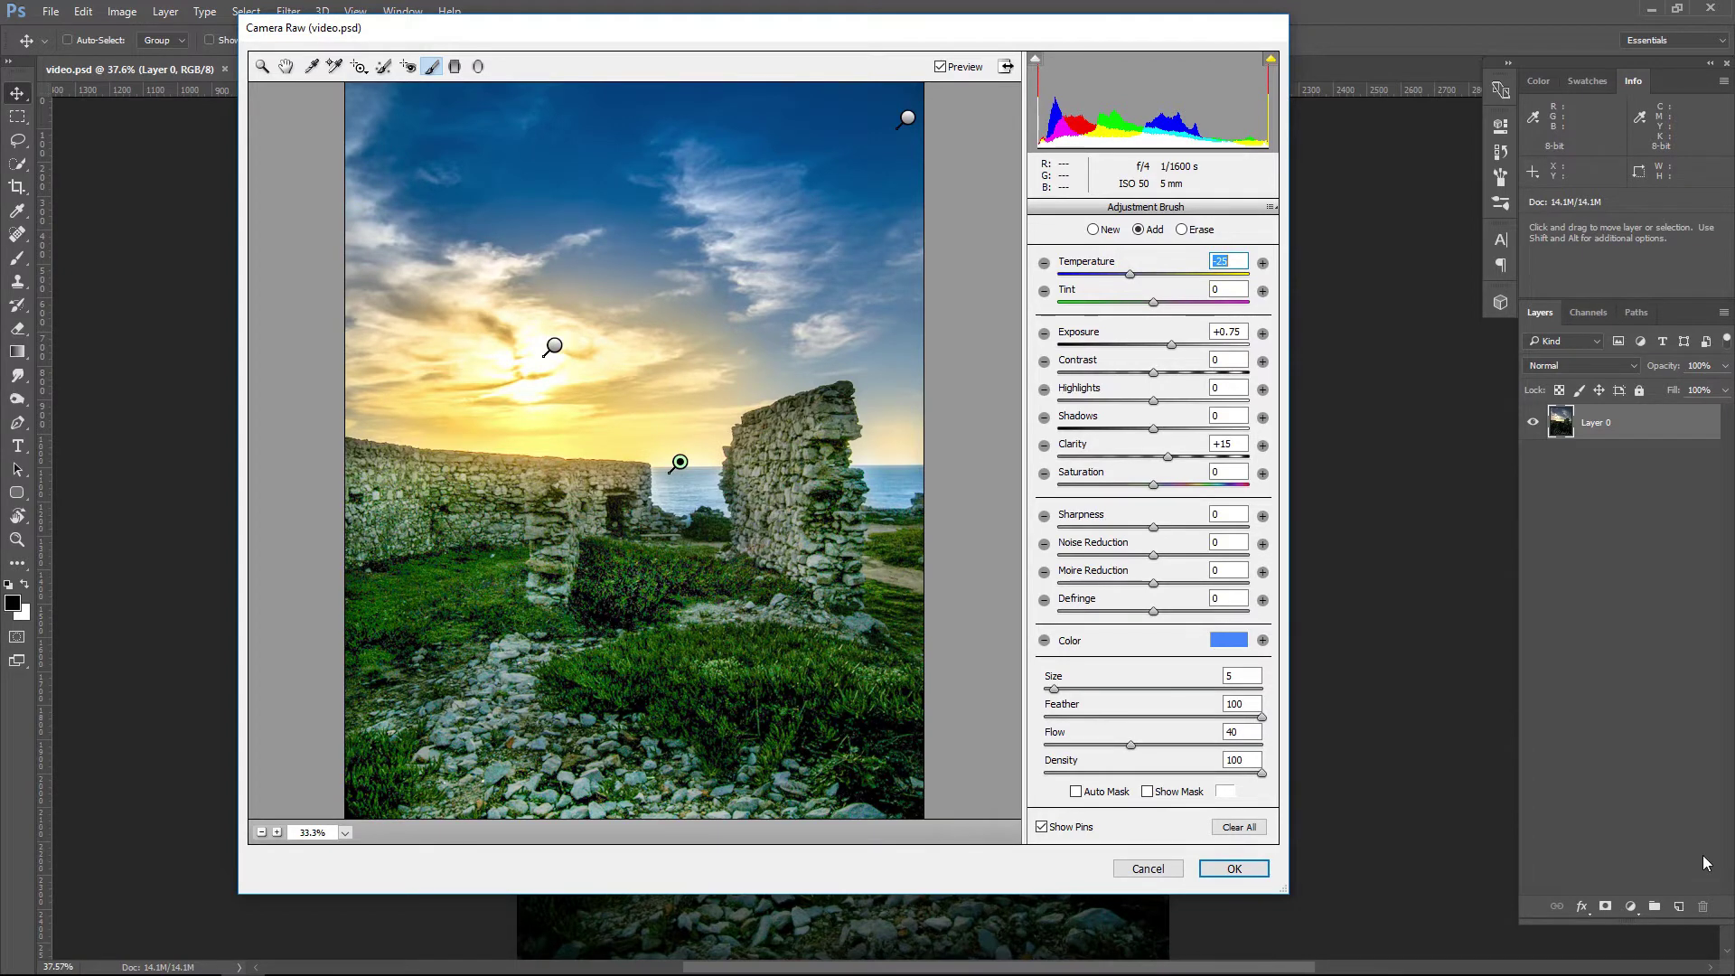
{"action": "mouse_move", "coordinate": [1167, 456]}
{"action": "left_mouse_down"}
{"action": "mouse_move", "coordinate": [1100, 461]}
{"action": "mouse_move", "coordinate": [1217, 466]}
{"action": "mouse_move", "coordinate": [1202, 462]}
{"action": "left_mouse_up"}
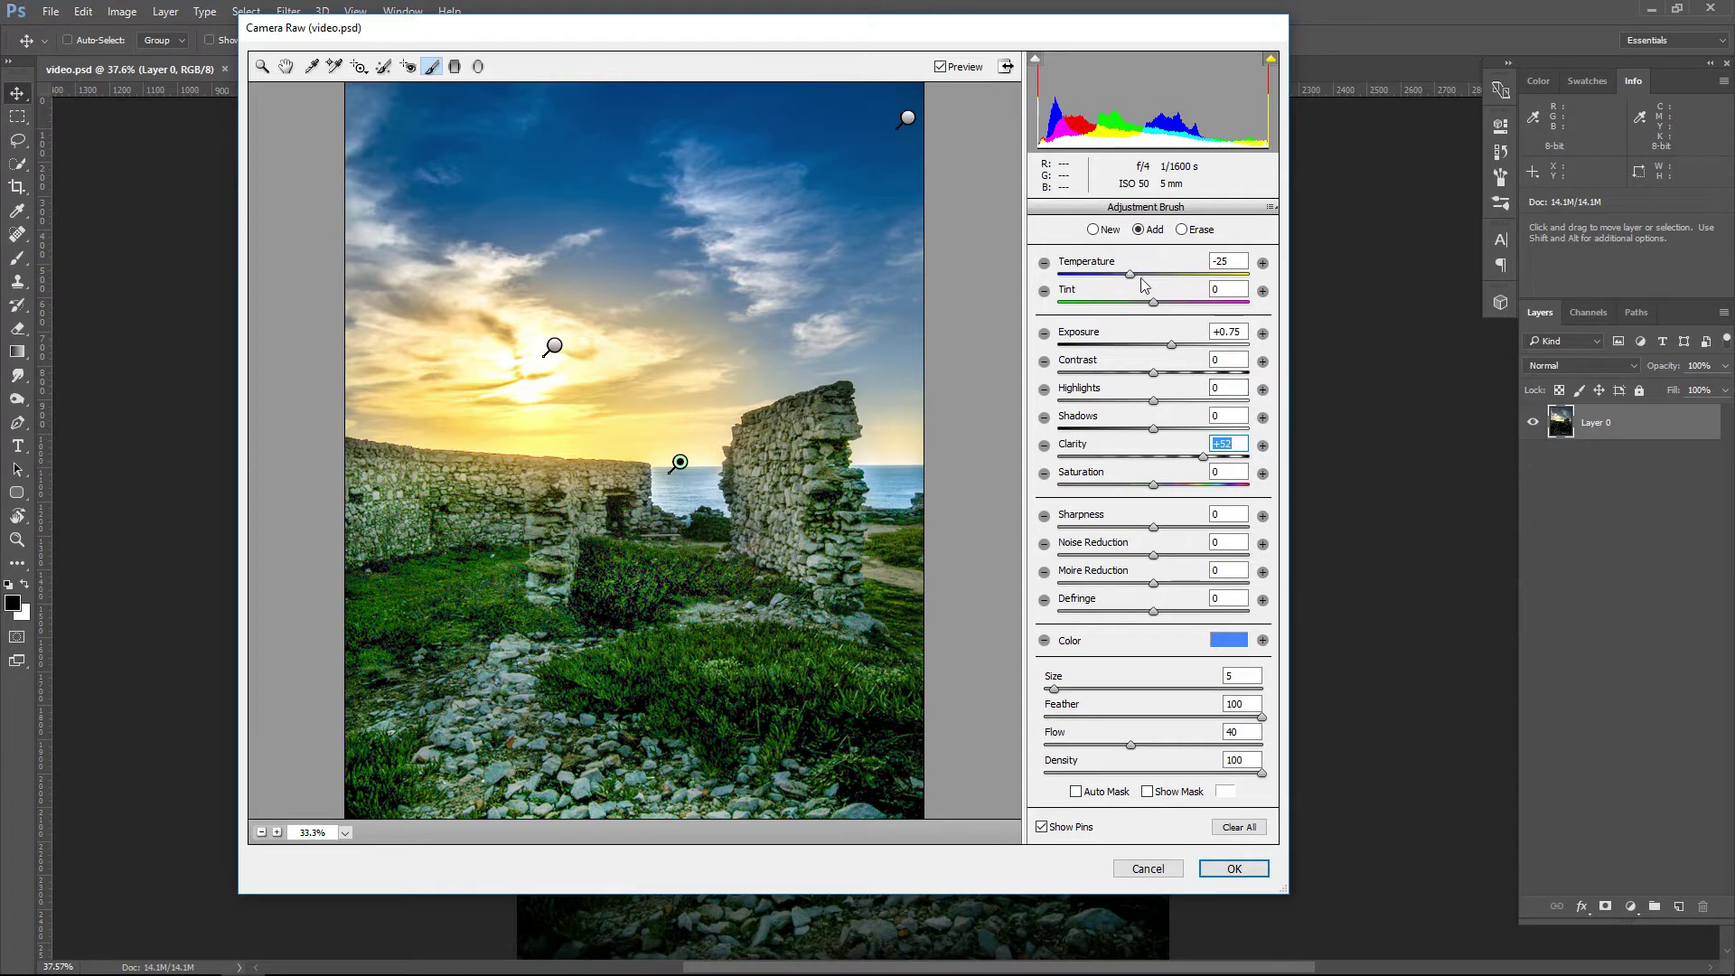
{"action": "left_click_drag", "start_coordinate": [1131, 275], "coordinate": [1110, 280]}
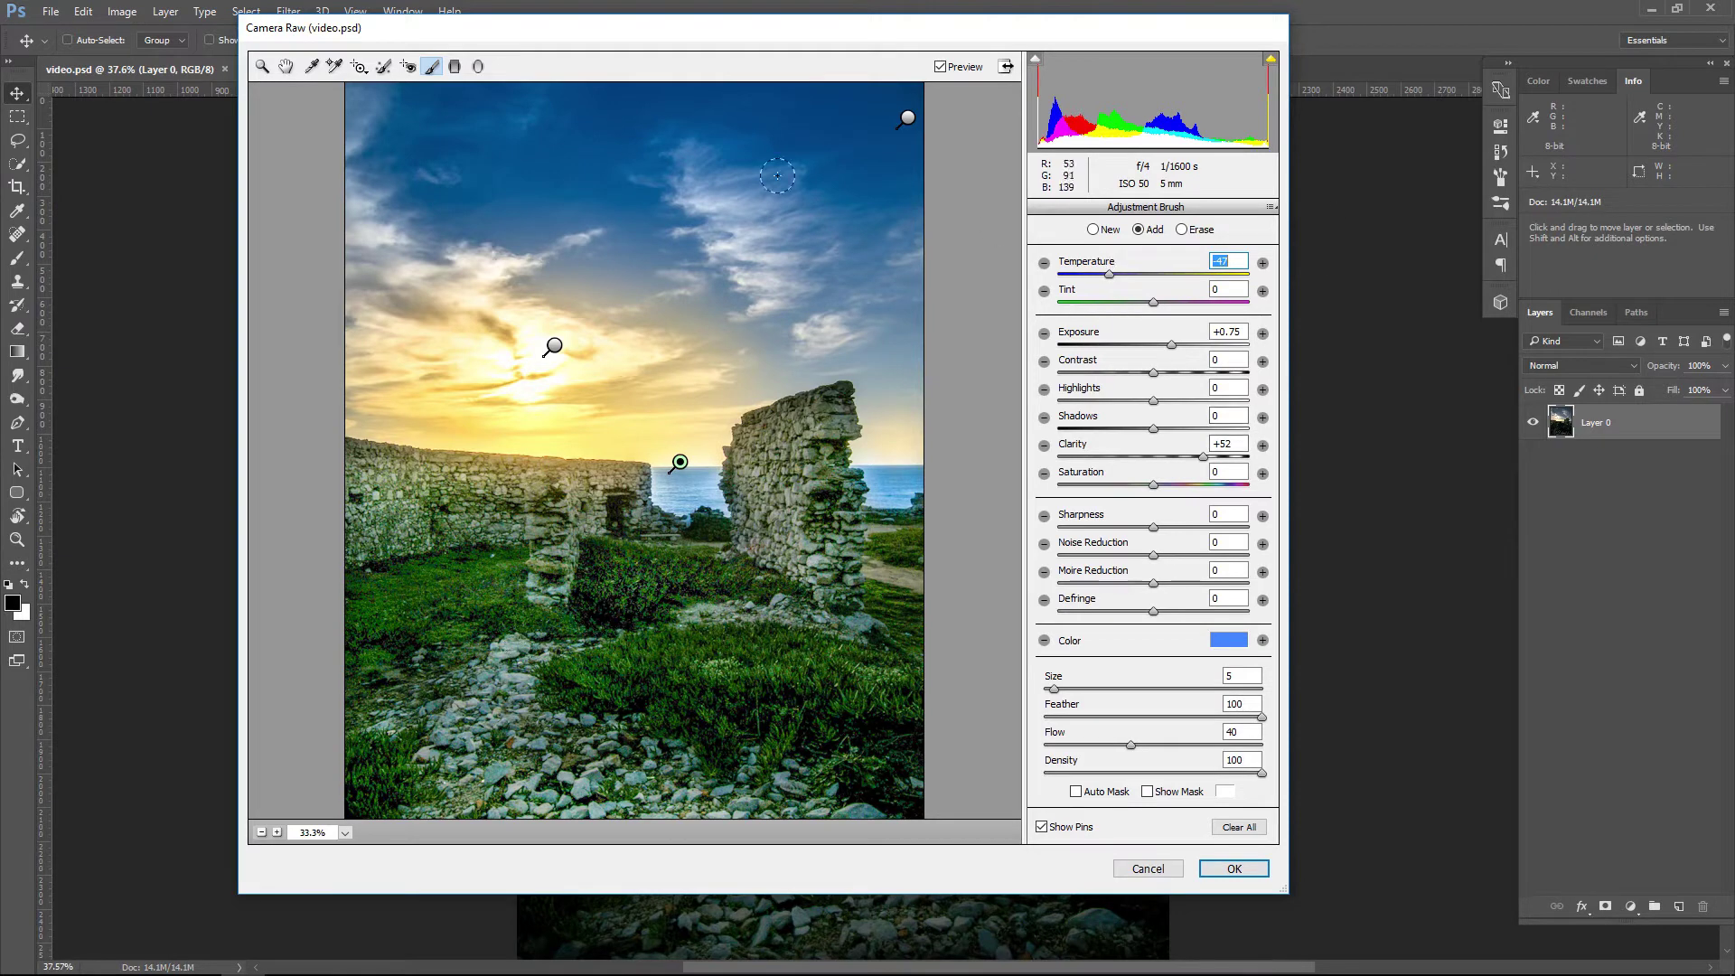
{"action": "left_click", "coordinate": [1093, 229]}
Give the new brush a green colour, Tint -60 and Exposure +1.90.
{"action": "left_click", "coordinate": [1229, 640]}
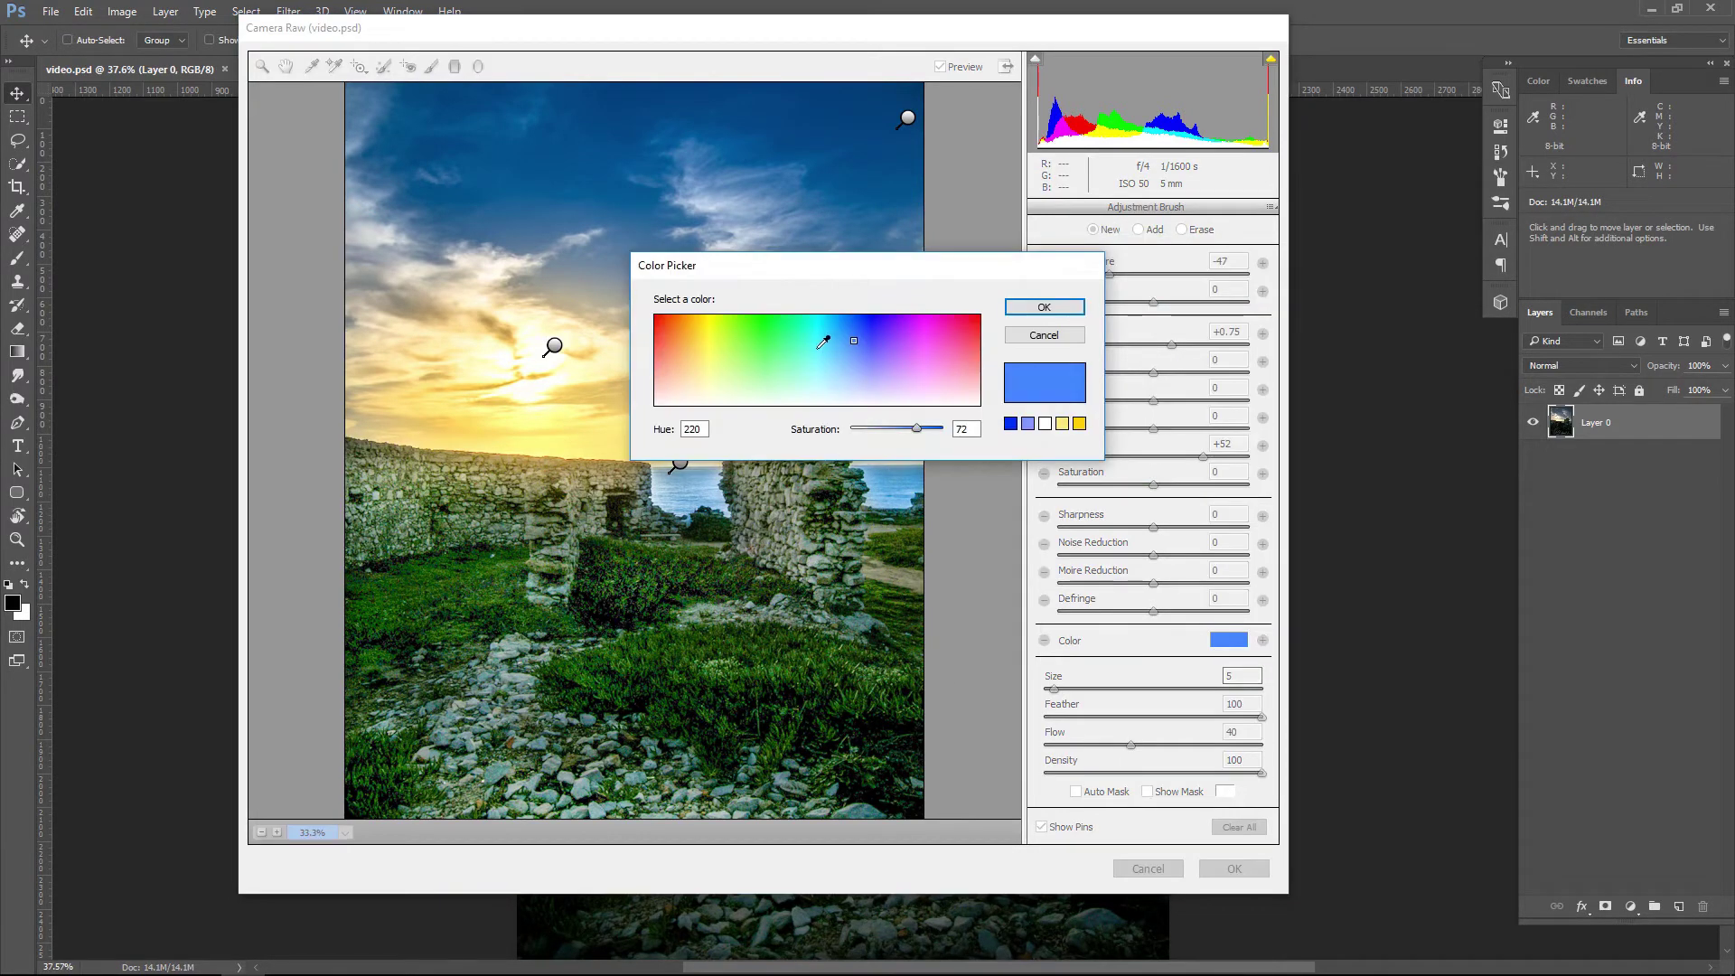
{"action": "left_click_drag", "start_coordinate": [824, 343], "coordinate": [738, 336]}
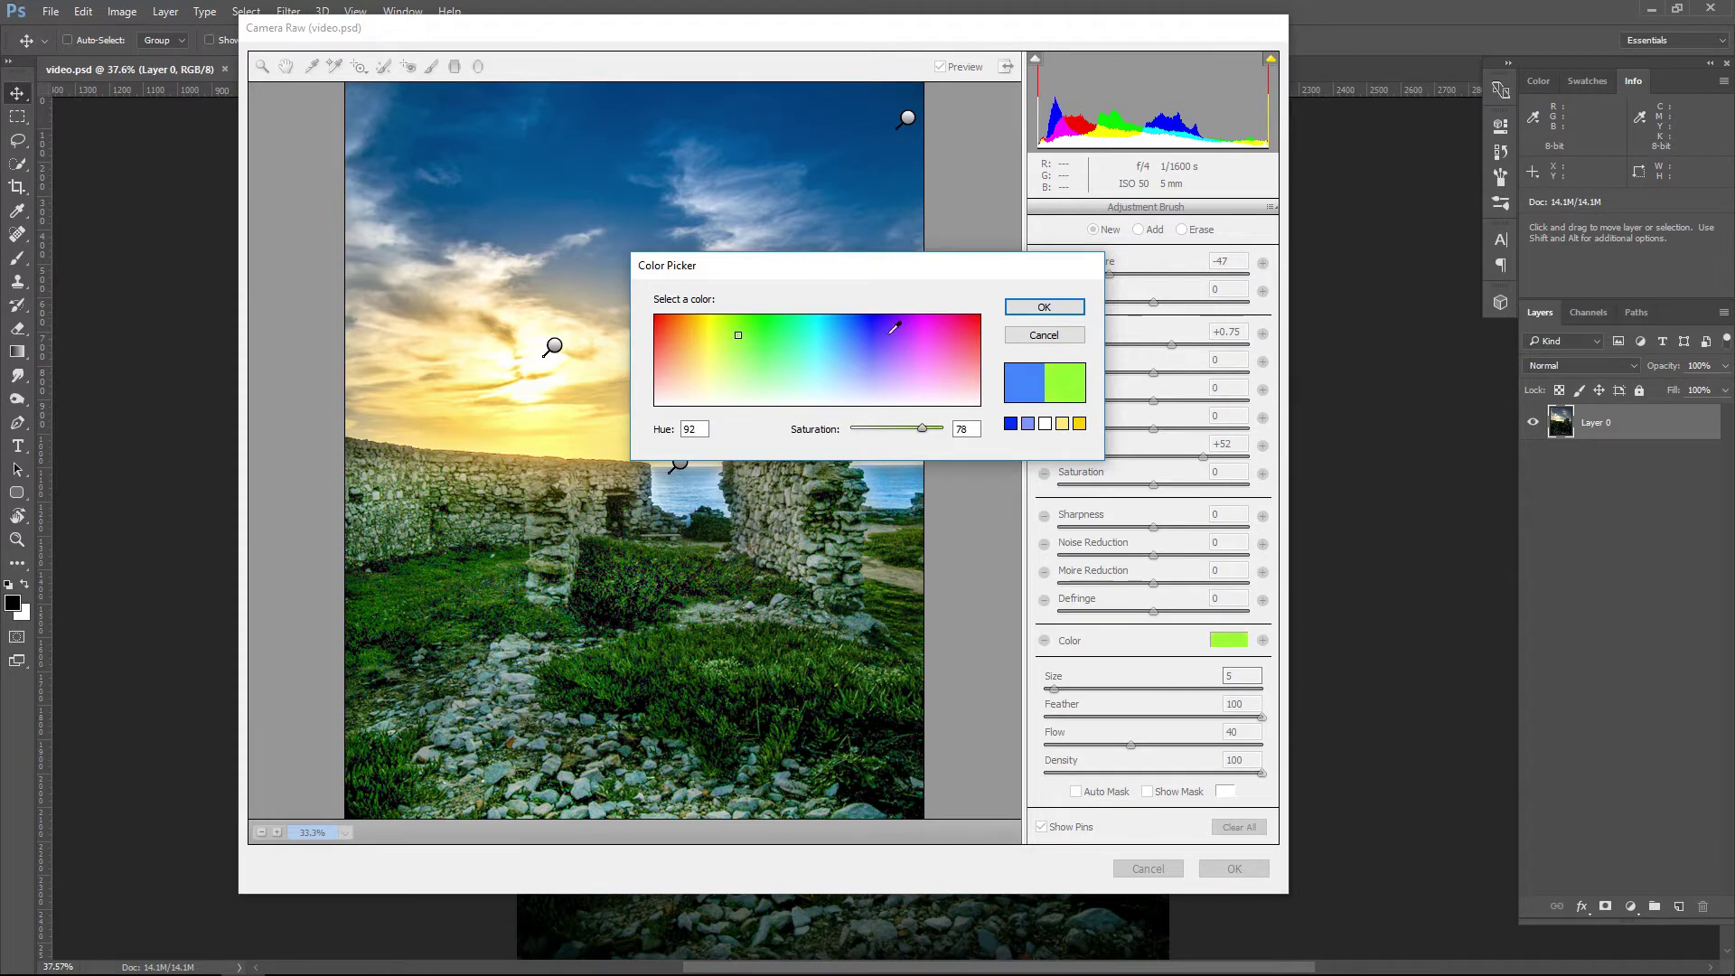
{"action": "left_click", "coordinate": [1039, 308]}
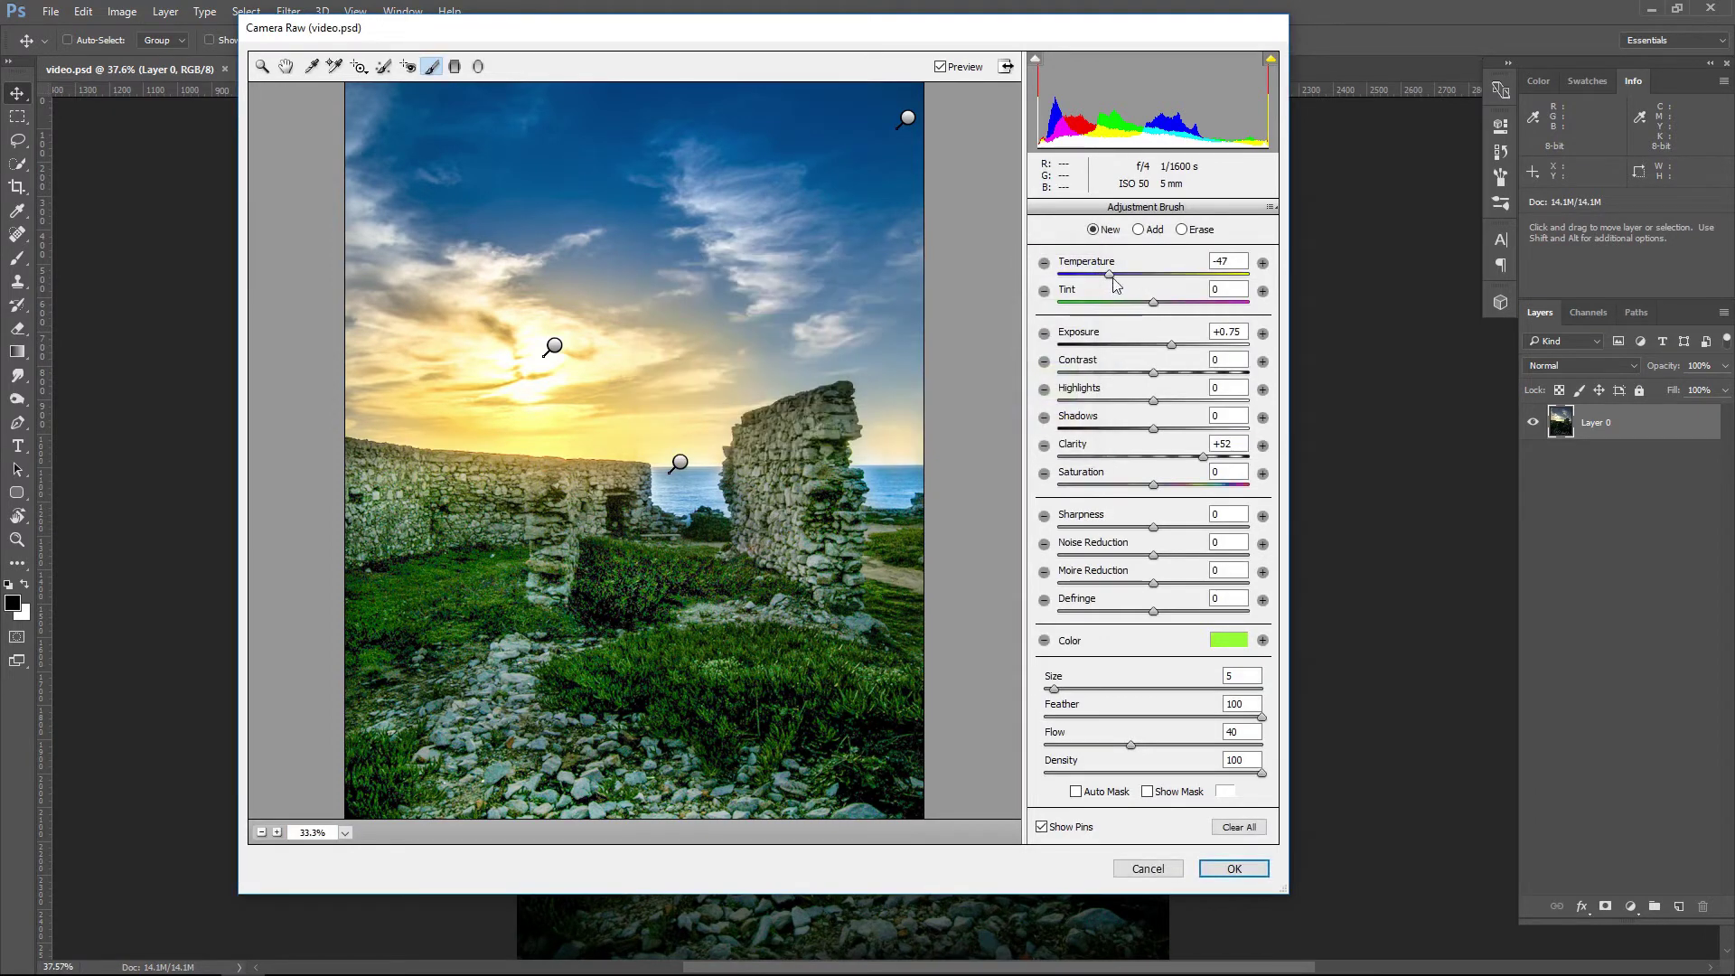
{"action": "mouse_move", "coordinate": [1153, 301]}
{"action": "left_mouse_down"}
{"action": "mouse_move", "coordinate": [1097, 302]}
{"action": "mouse_move", "coordinate": [1192, 274]}
{"action": "left_mouse_up"}
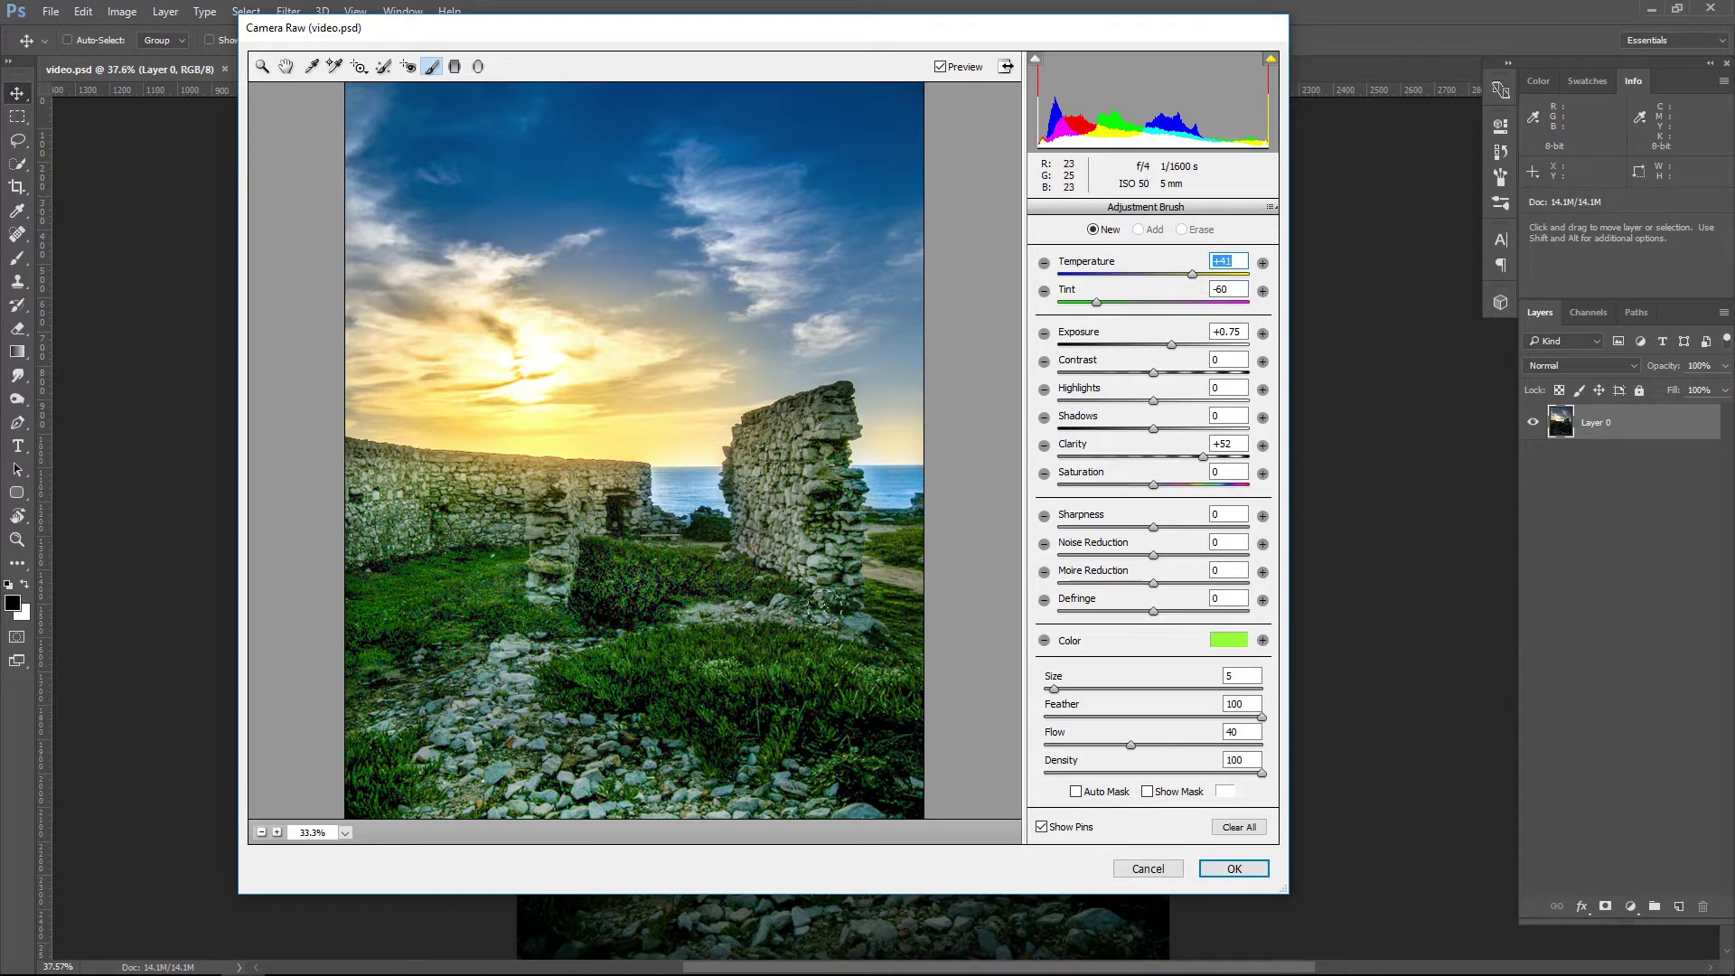
{"action": "left_click_drag", "start_coordinate": [1171, 344], "coordinate": [1198, 344]}
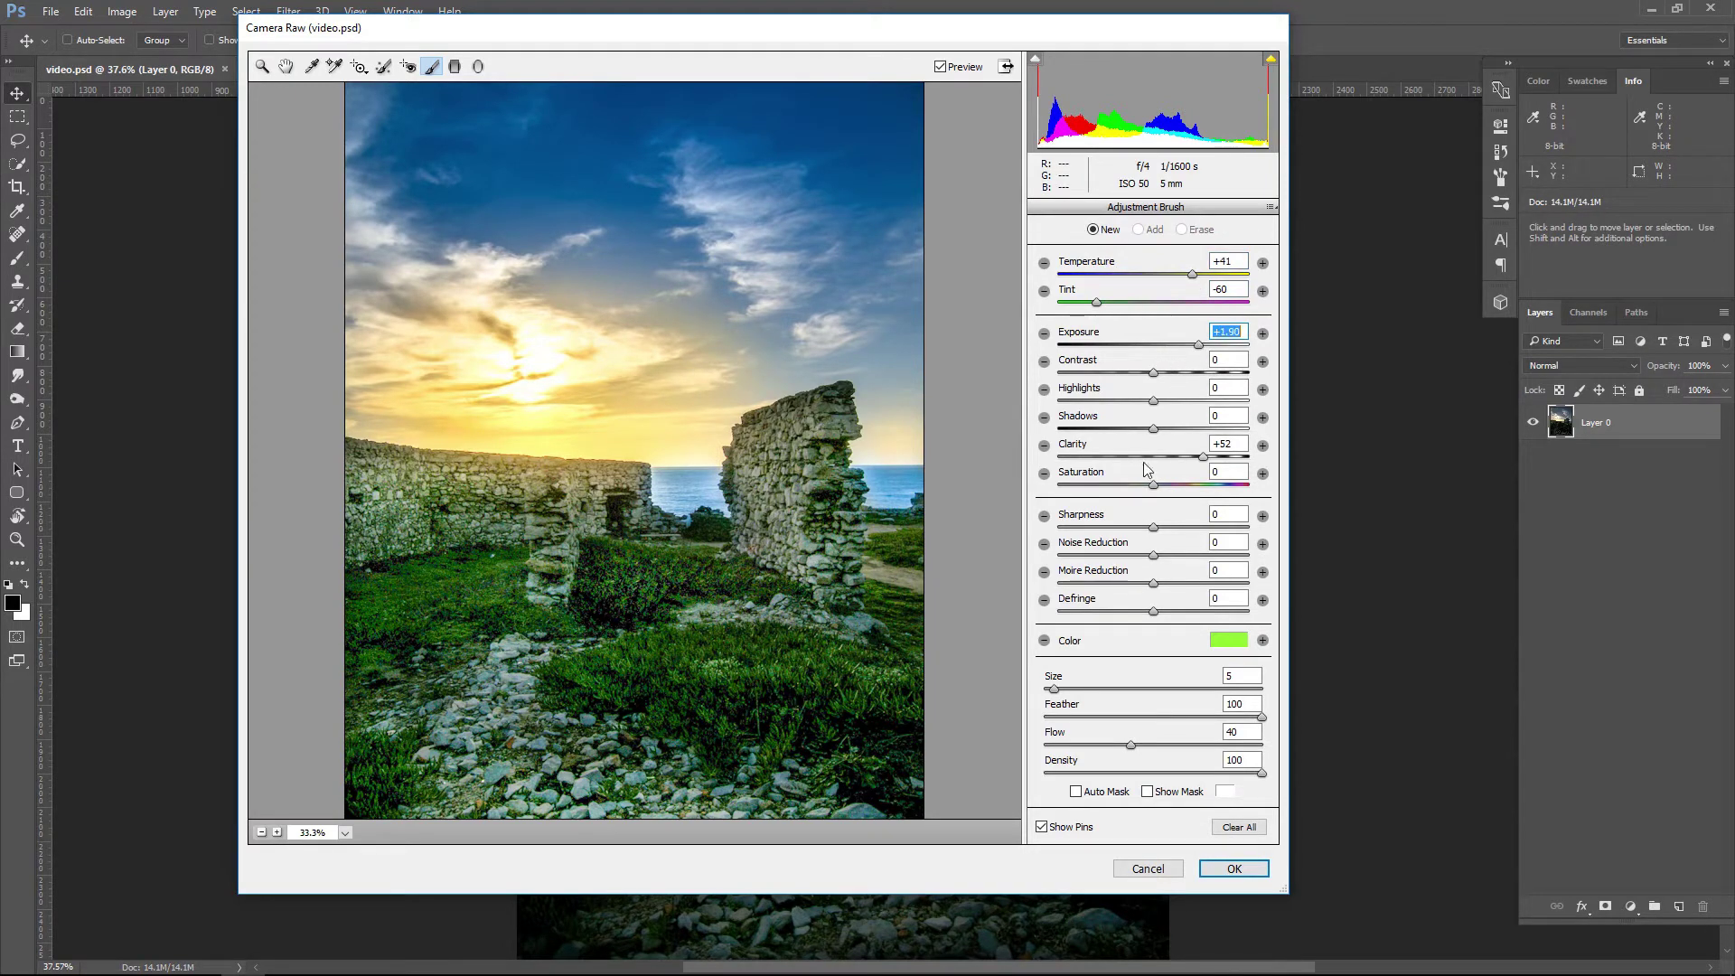
Paint the brightening across the foreground grass and apply the Camera Raw edits.
{"action": "key", "text": "bracketright"}
{"action": "key", "text": "bracketright"}
{"action": "key", "text": "bracketright"}
{"action": "key", "text": "bracketright"}
{"action": "left_click_drag", "start_coordinate": [808, 666], "coordinate": [777, 687]}
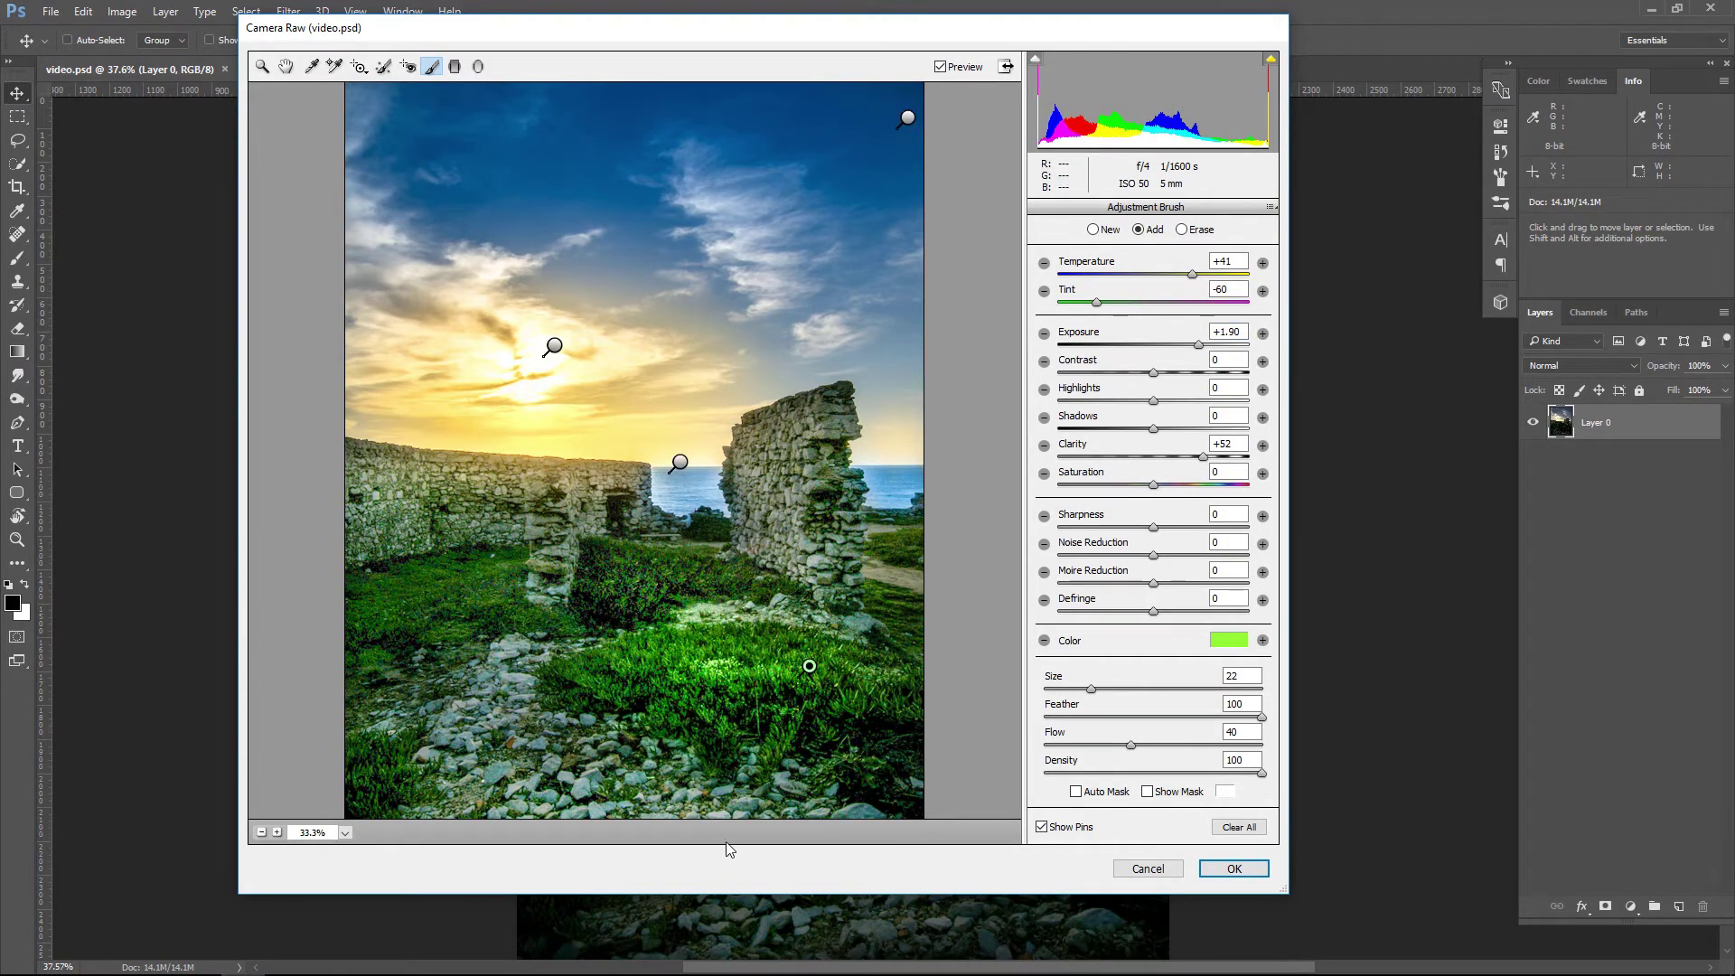
{"action": "mouse_move", "coordinate": [507, 687]}
{"action": "left_mouse_down"}
{"action": "mouse_move", "coordinate": [444, 614]}
{"action": "mouse_move", "coordinate": [390, 831]}
{"action": "left_mouse_up"}
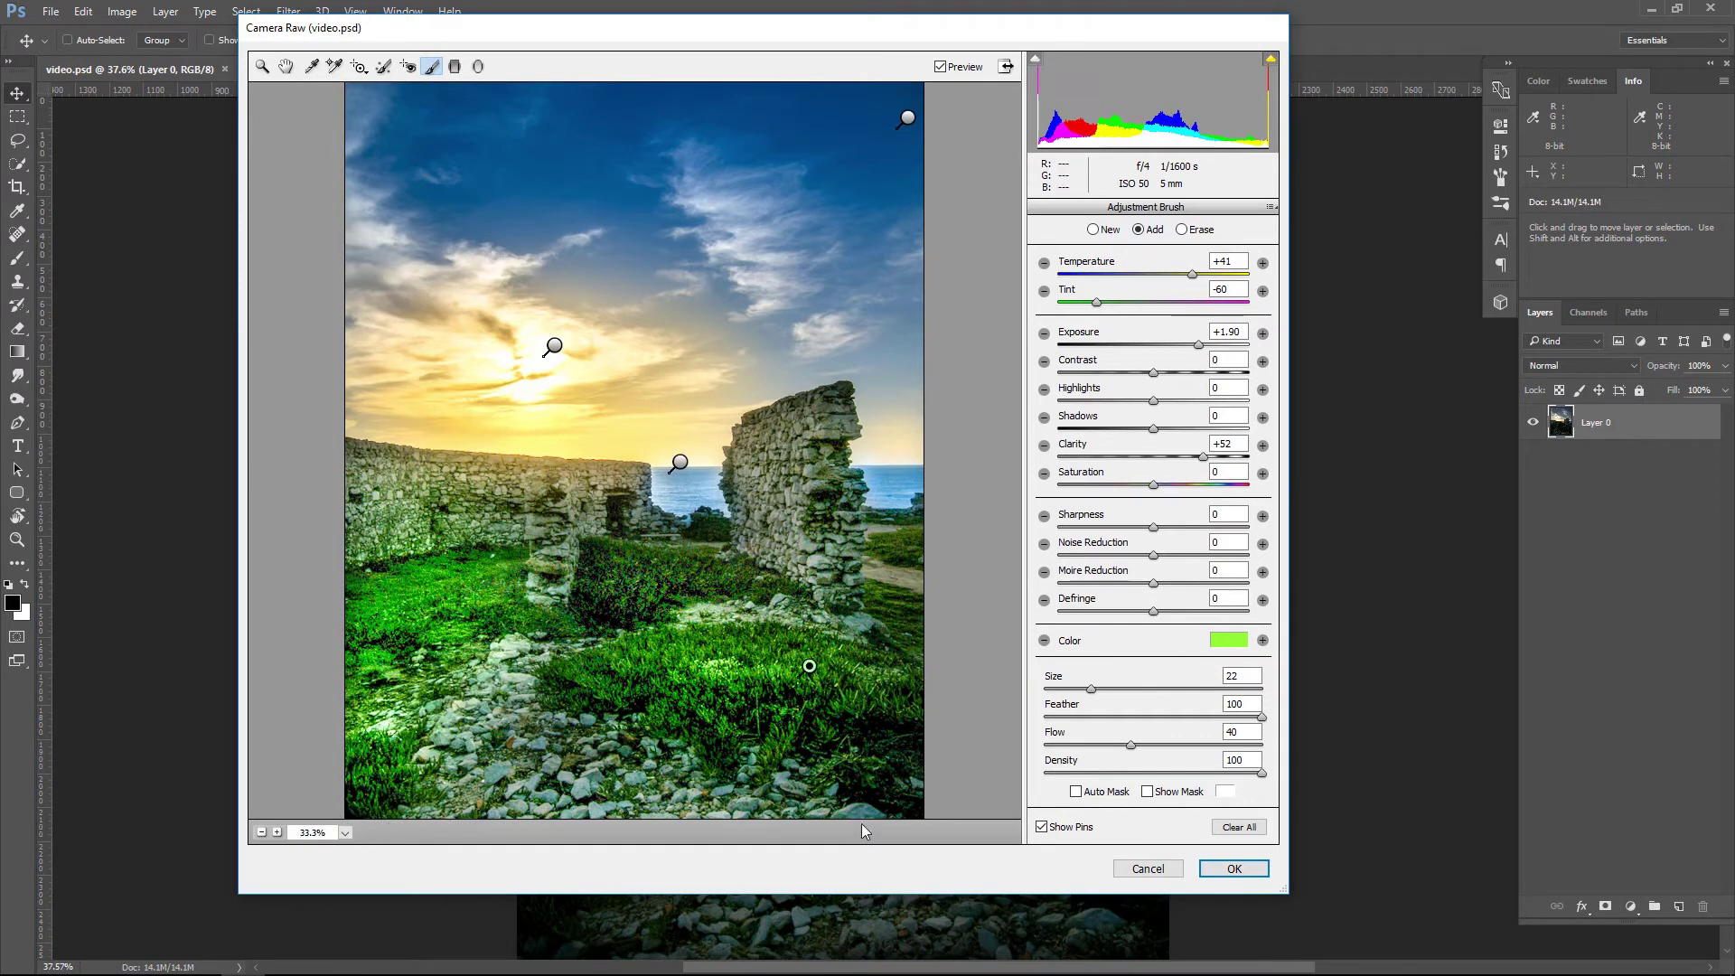
{"action": "left_click_drag", "start_coordinate": [329, 620], "coordinate": [310, 795]}
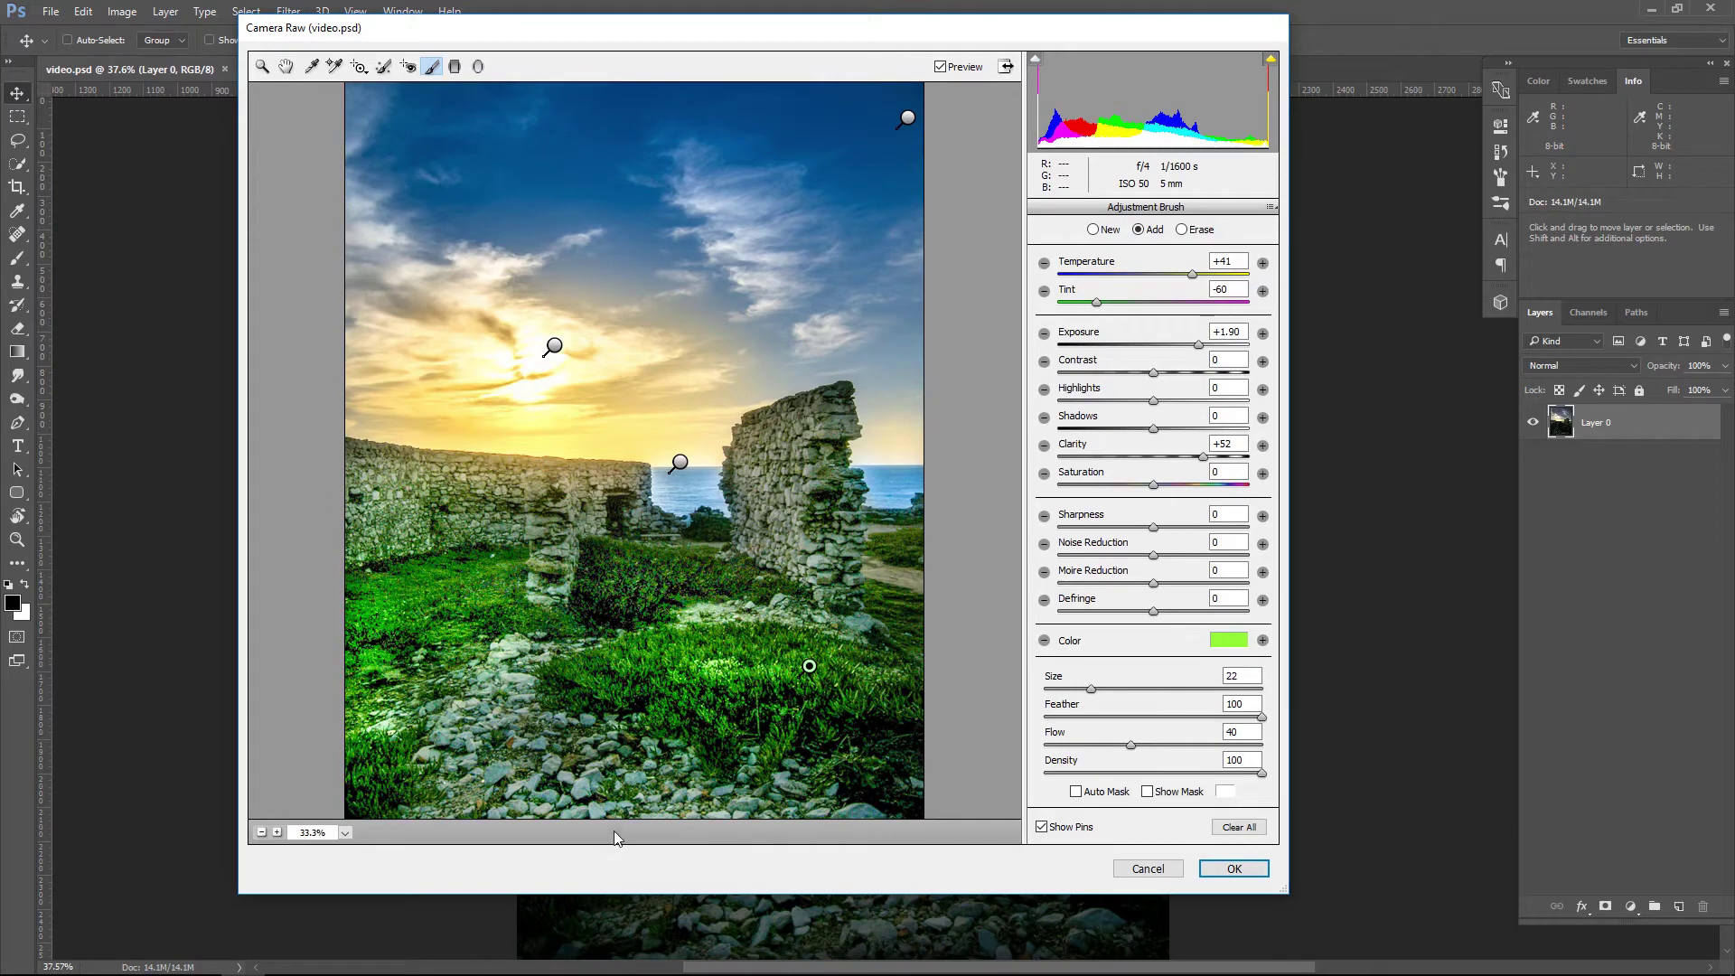
{"action": "left_click_drag", "start_coordinate": [929, 542], "coordinate": [924, 791]}
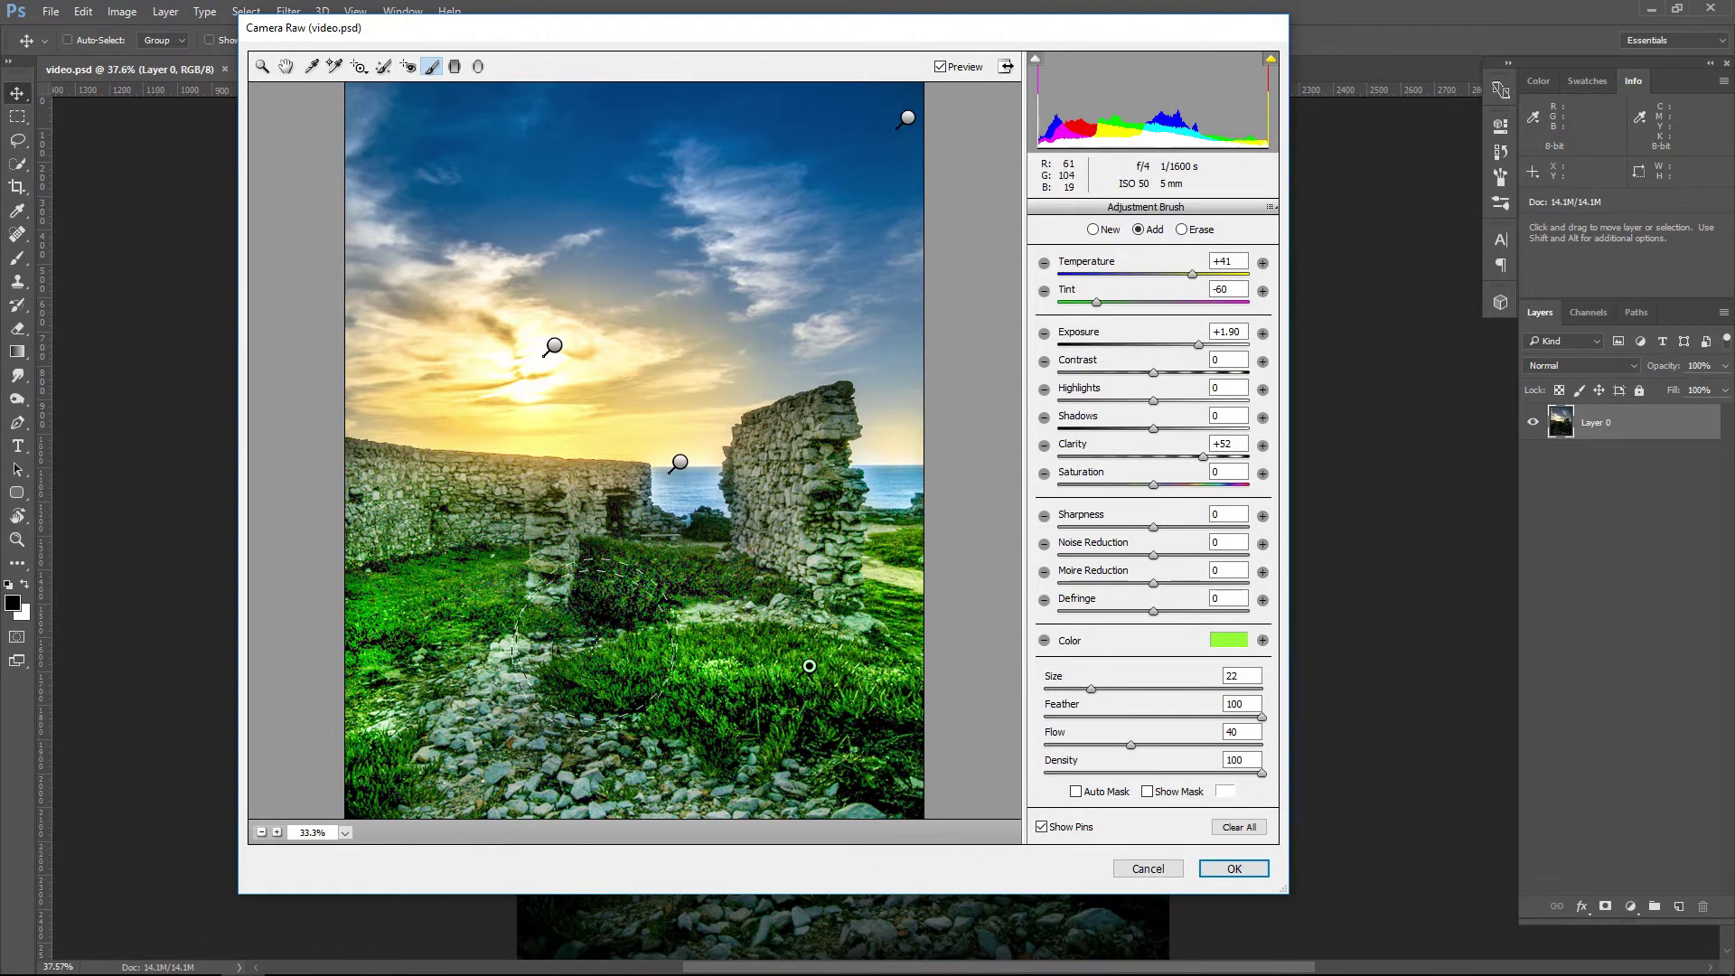
{"action": "mouse_move", "coordinate": [1233, 867]}
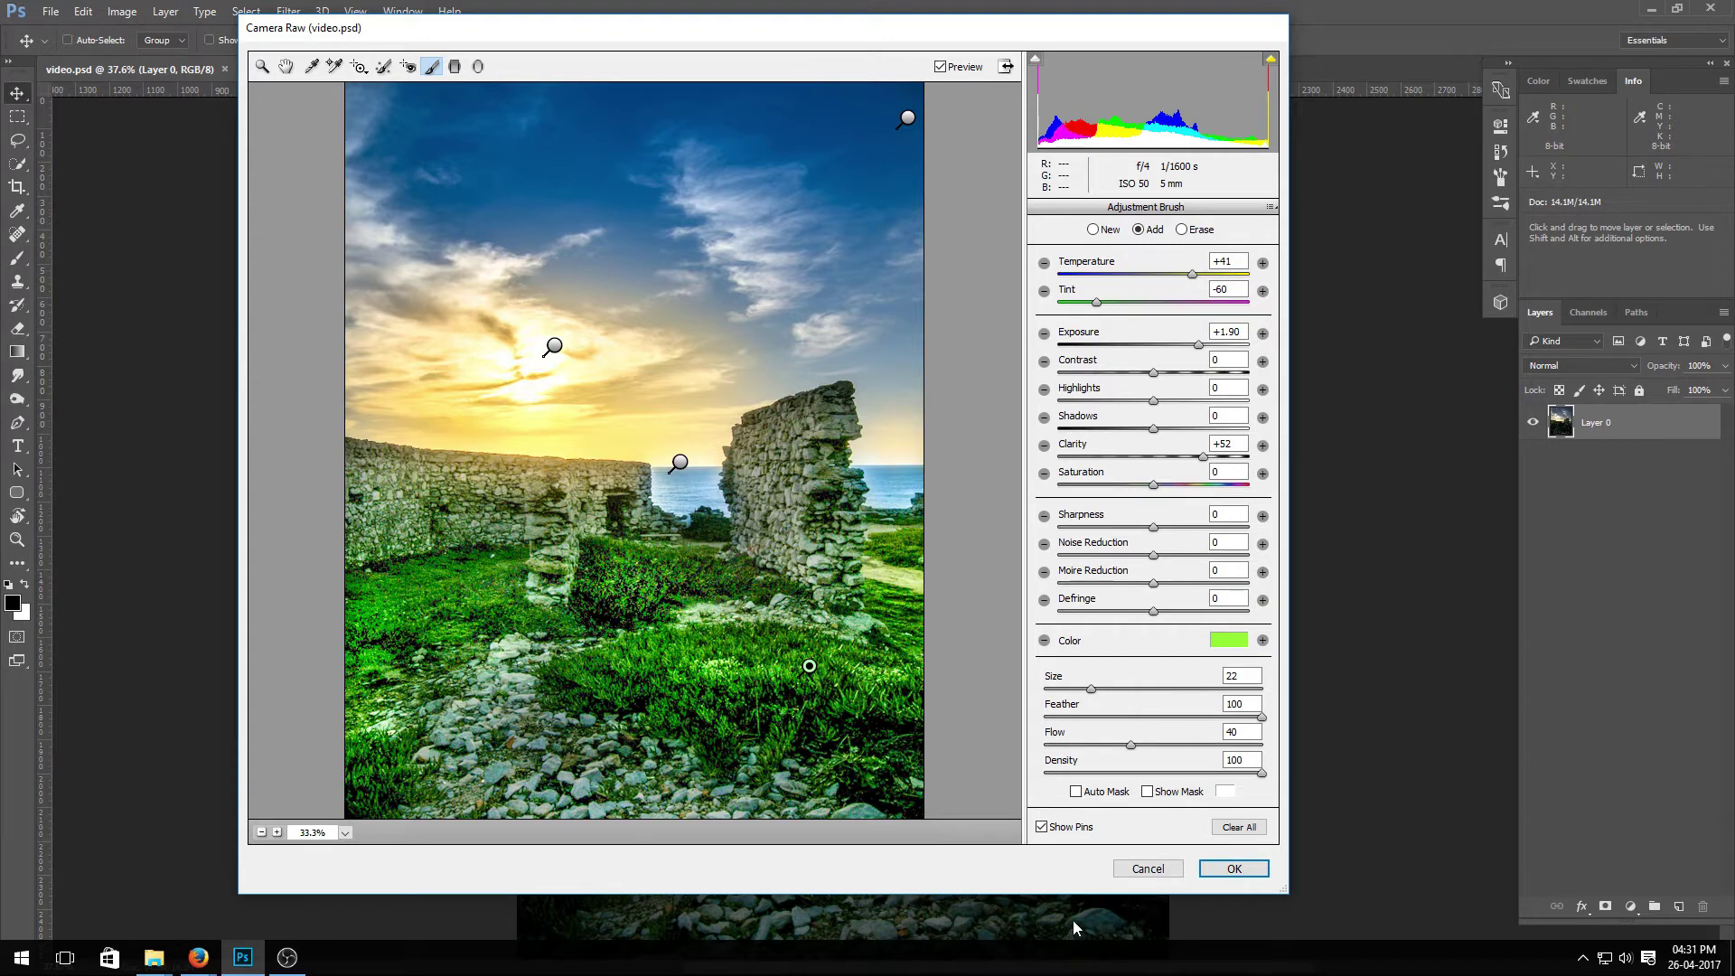
{"action": "left_click", "coordinate": [1235, 869]}
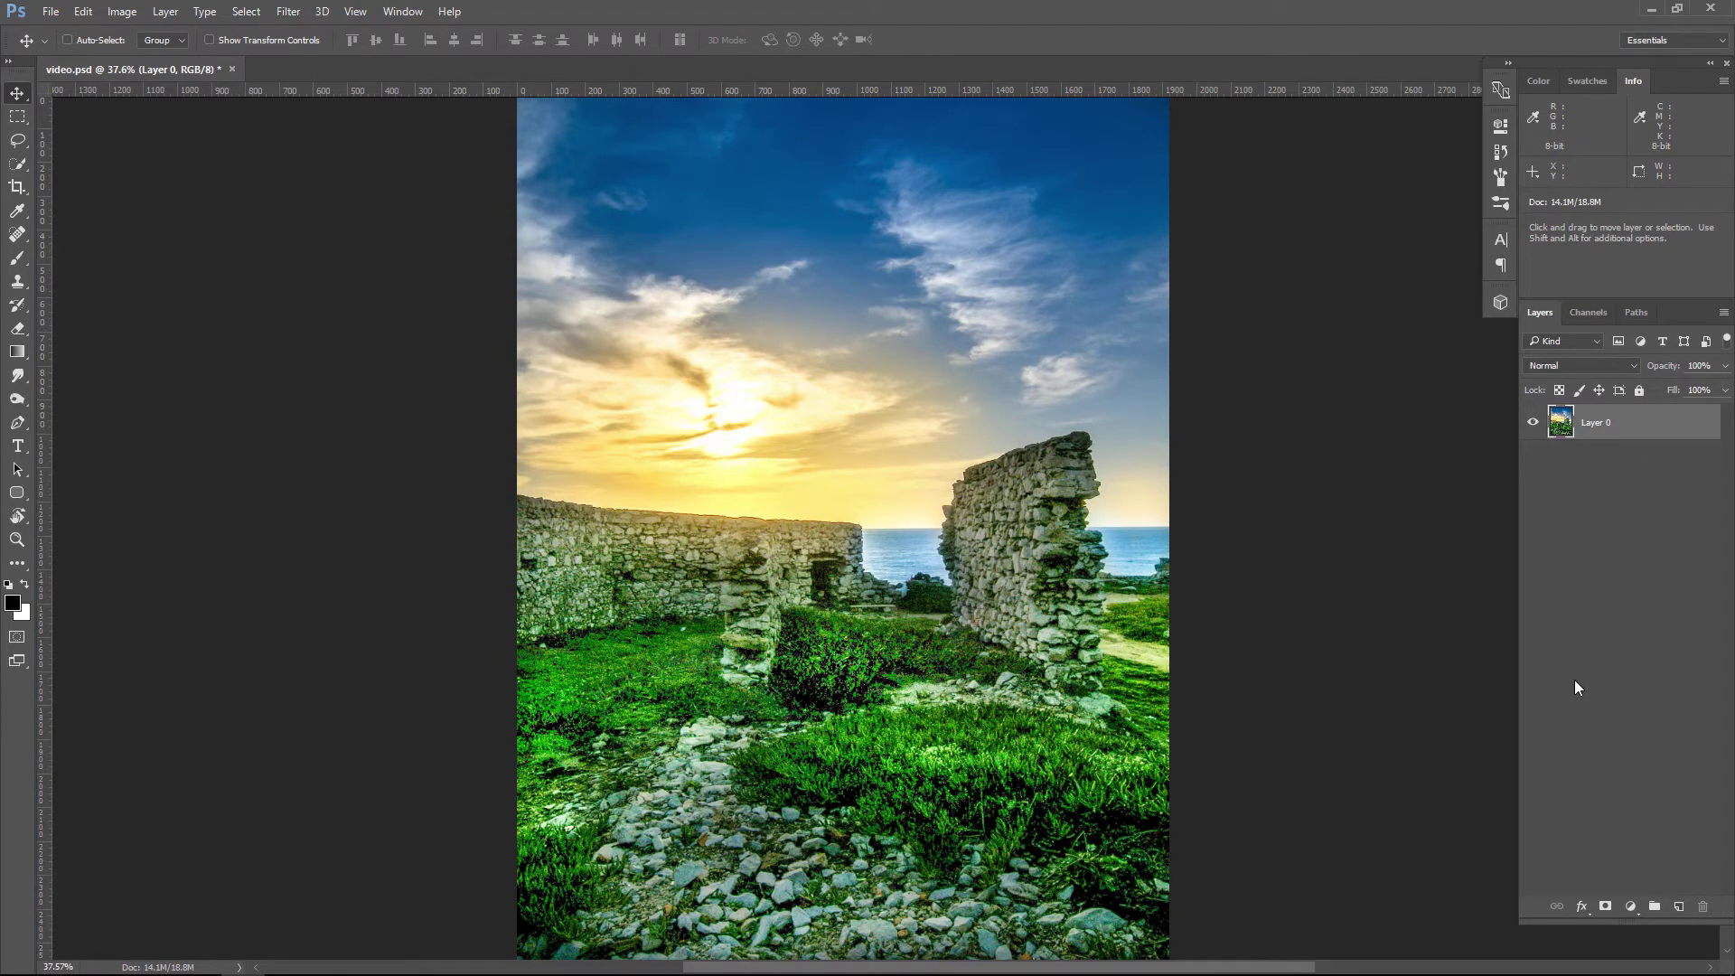
Add a Brightness/Contrast layer with Brightness 30 and Contrast -5, toggling it to compare.
{"action": "left_click", "coordinate": [1631, 905]}
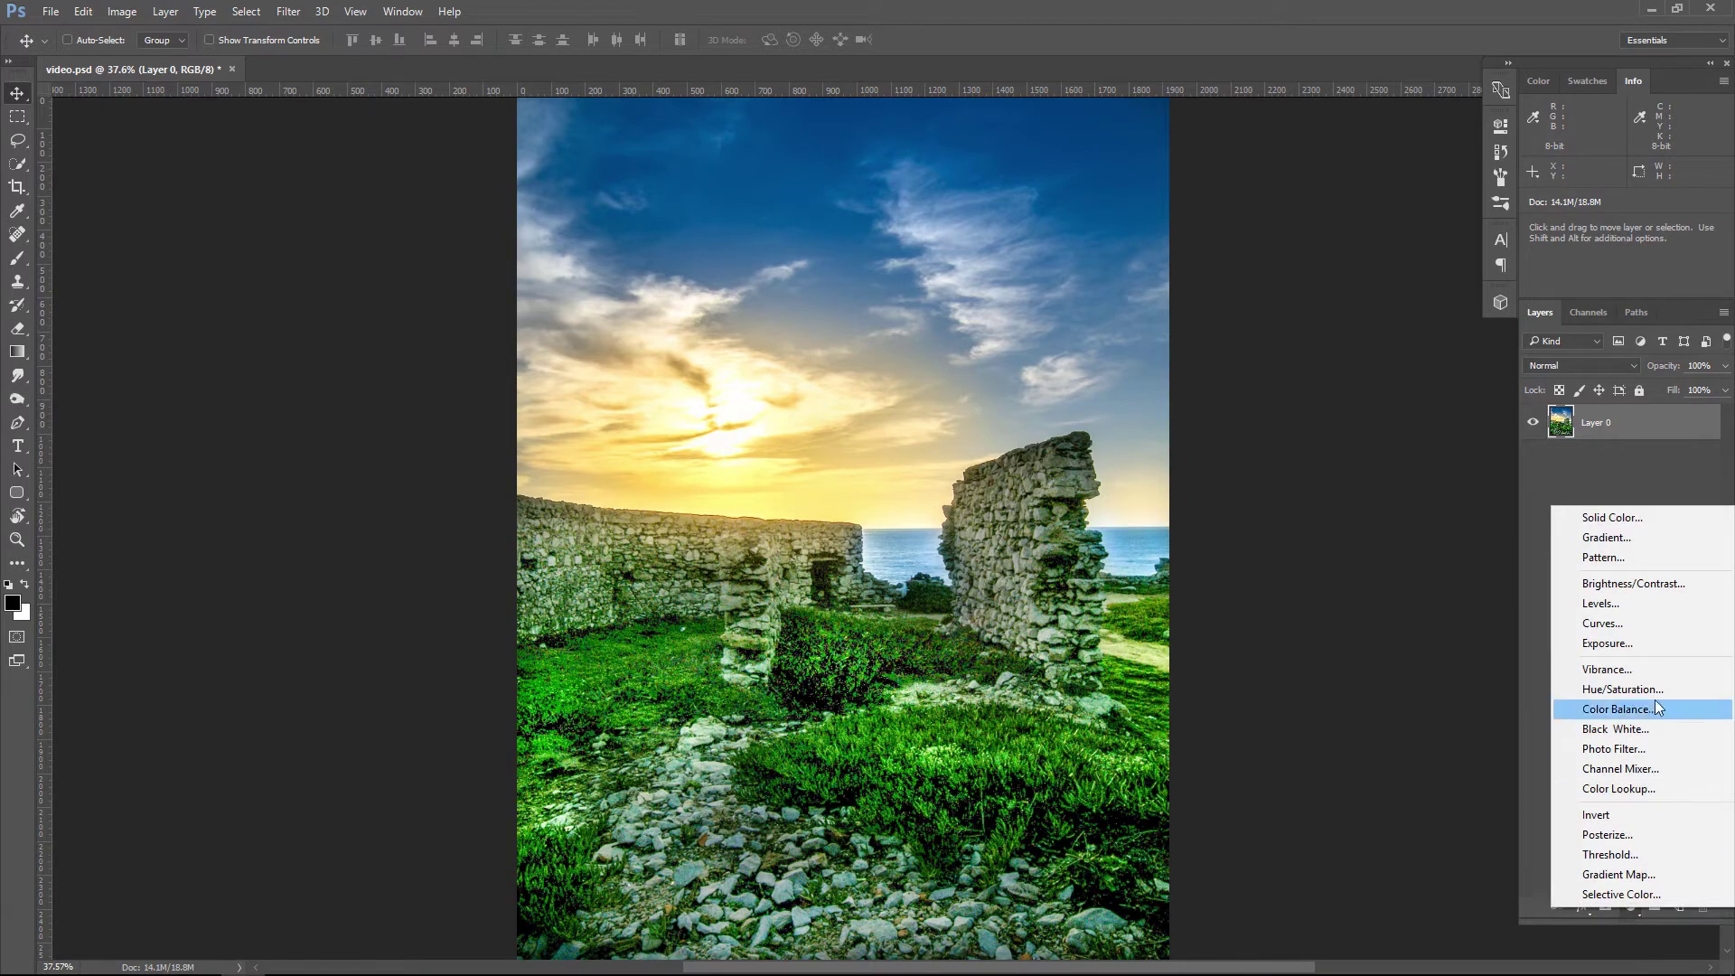
{"action": "left_click", "coordinate": [1656, 587]}
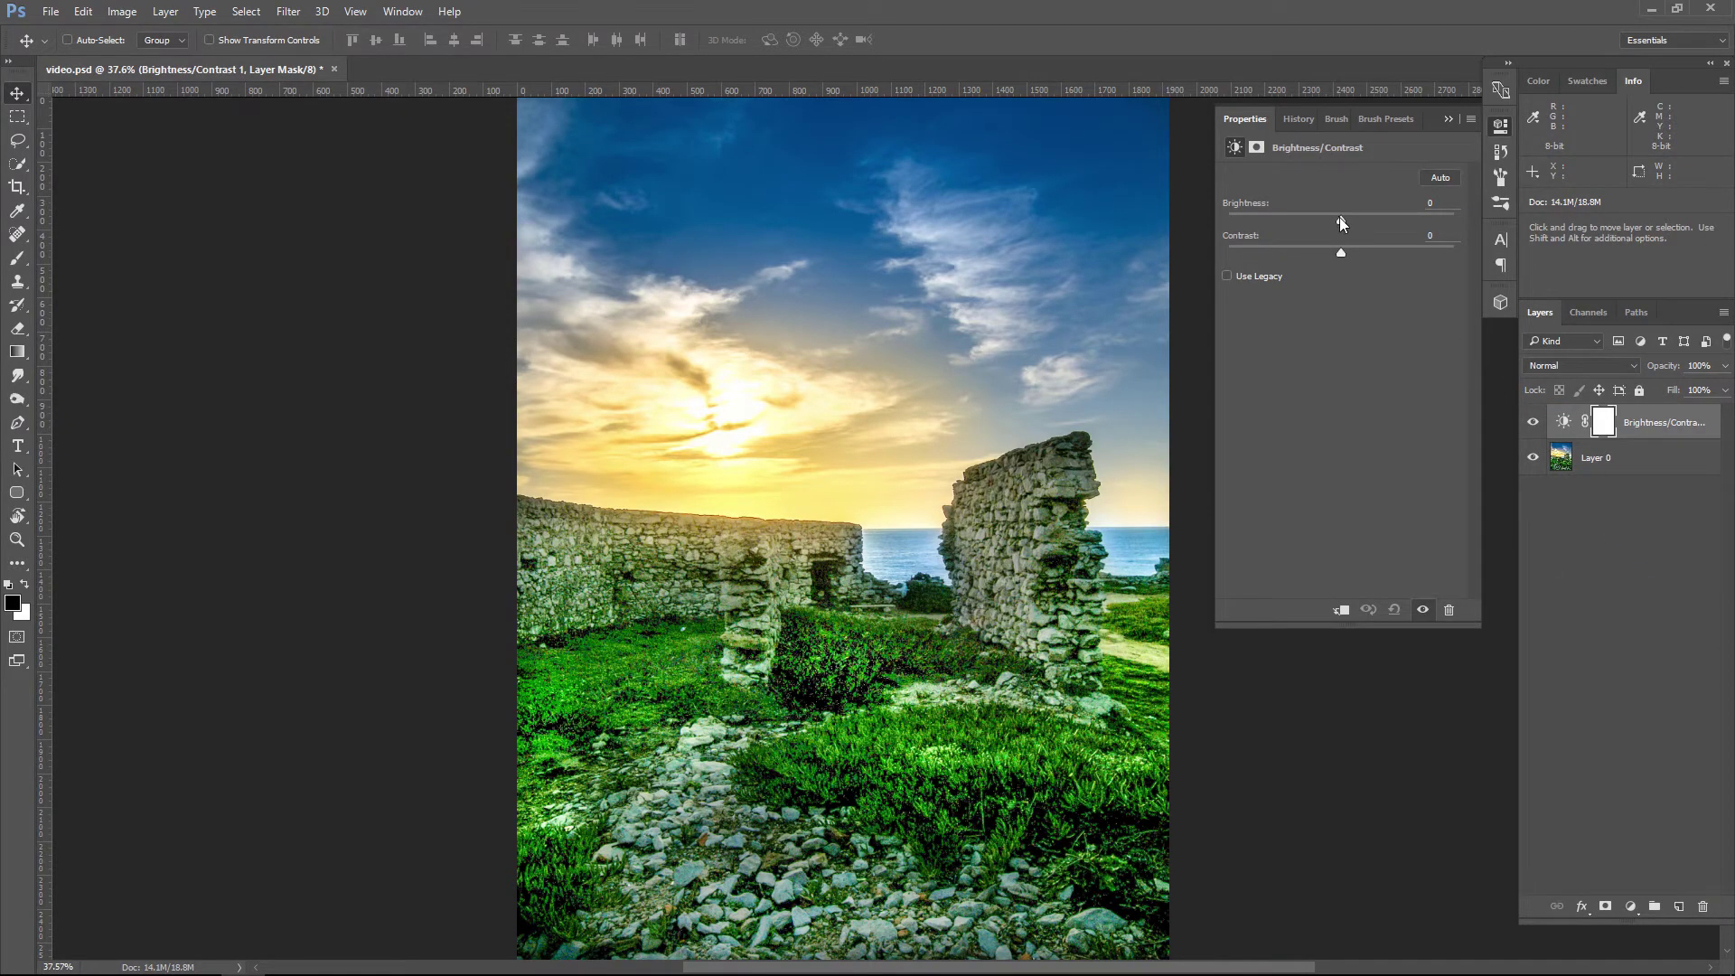
{"action": "mouse_move", "coordinate": [1340, 217]}
{"action": "left_mouse_down"}
{"action": "mouse_move", "coordinate": [1364, 217]}
{"action": "mouse_move", "coordinate": [1320, 252]}
{"action": "mouse_move", "coordinate": [1370, 251]}
{"action": "mouse_move", "coordinate": [1299, 251]}
{"action": "mouse_move", "coordinate": [1395, 246]}
{"action": "mouse_move", "coordinate": [1329, 244]}
{"action": "left_mouse_up"}
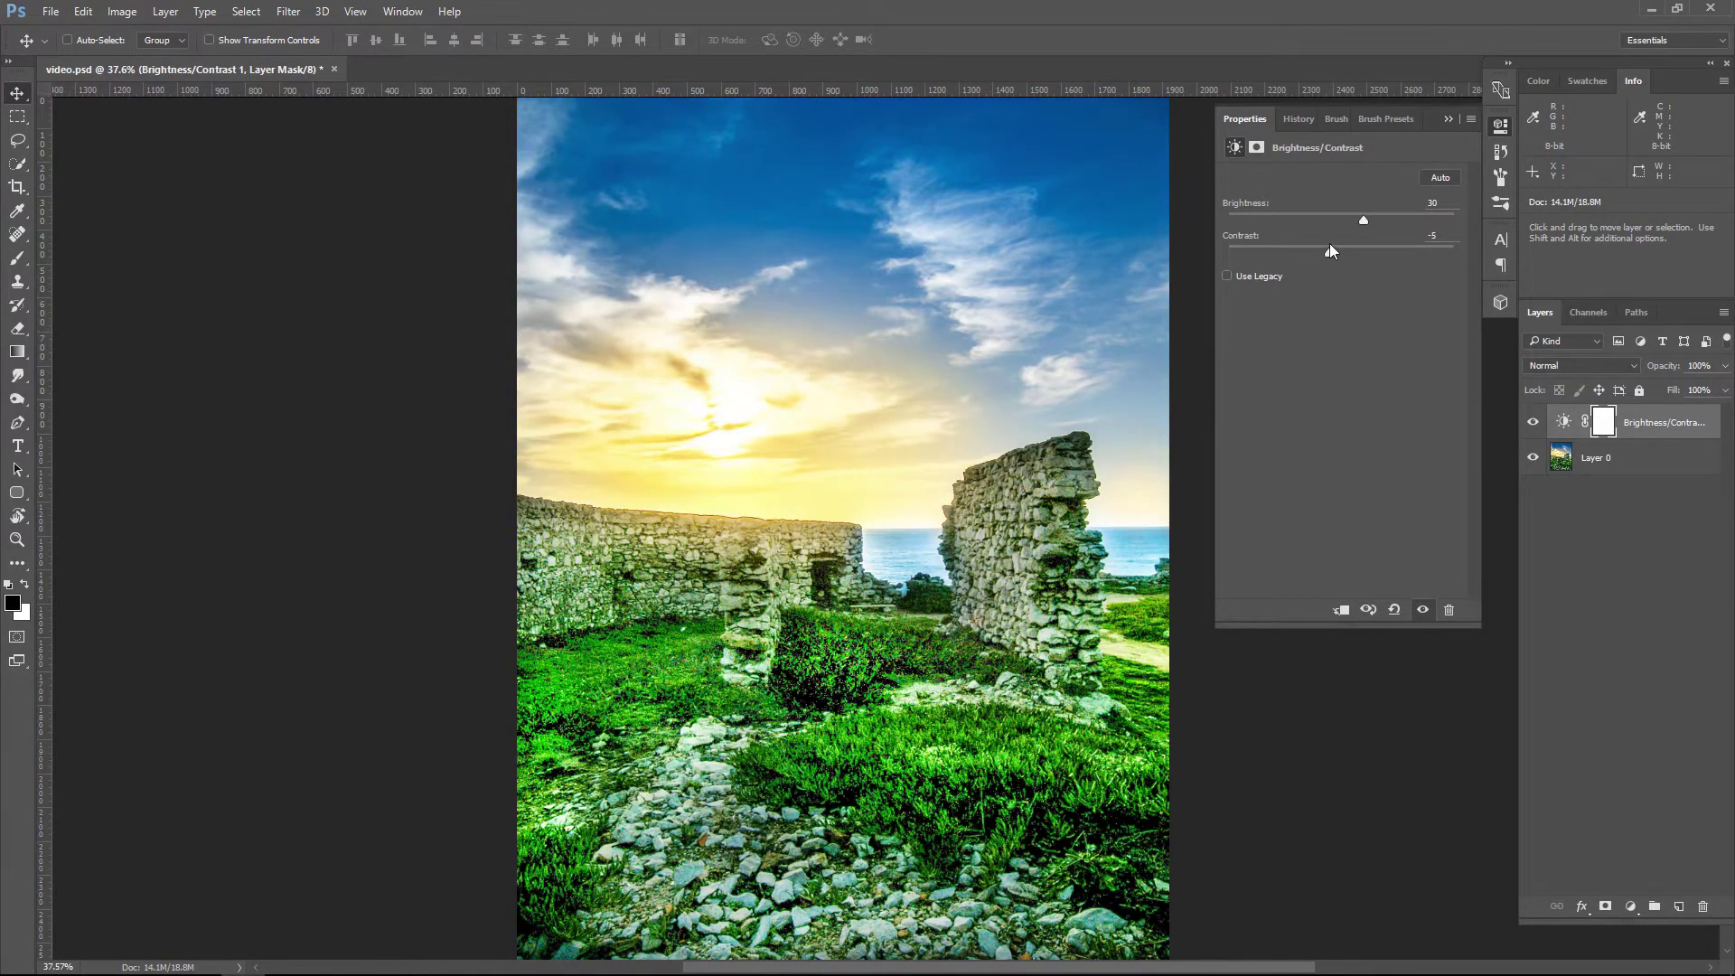
{"action": "left_click", "coordinate": [1446, 118]}
{"action": "left_click", "coordinate": [1533, 424]}
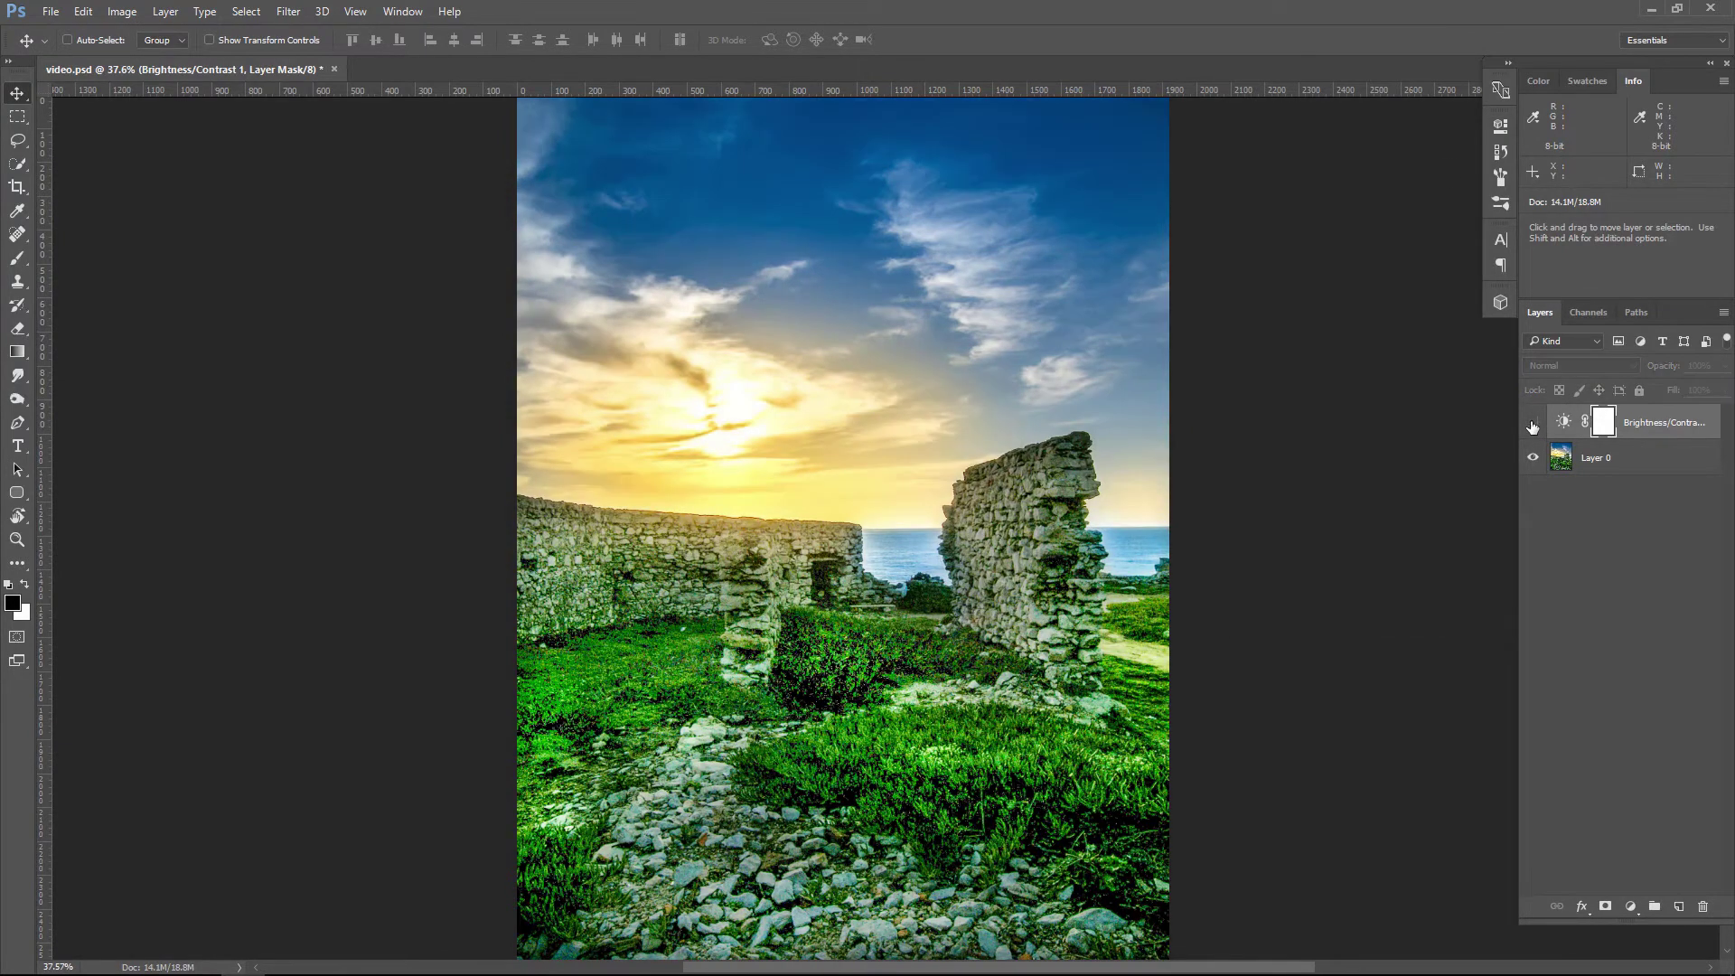
{"action": "left_click", "coordinate": [1532, 424]}
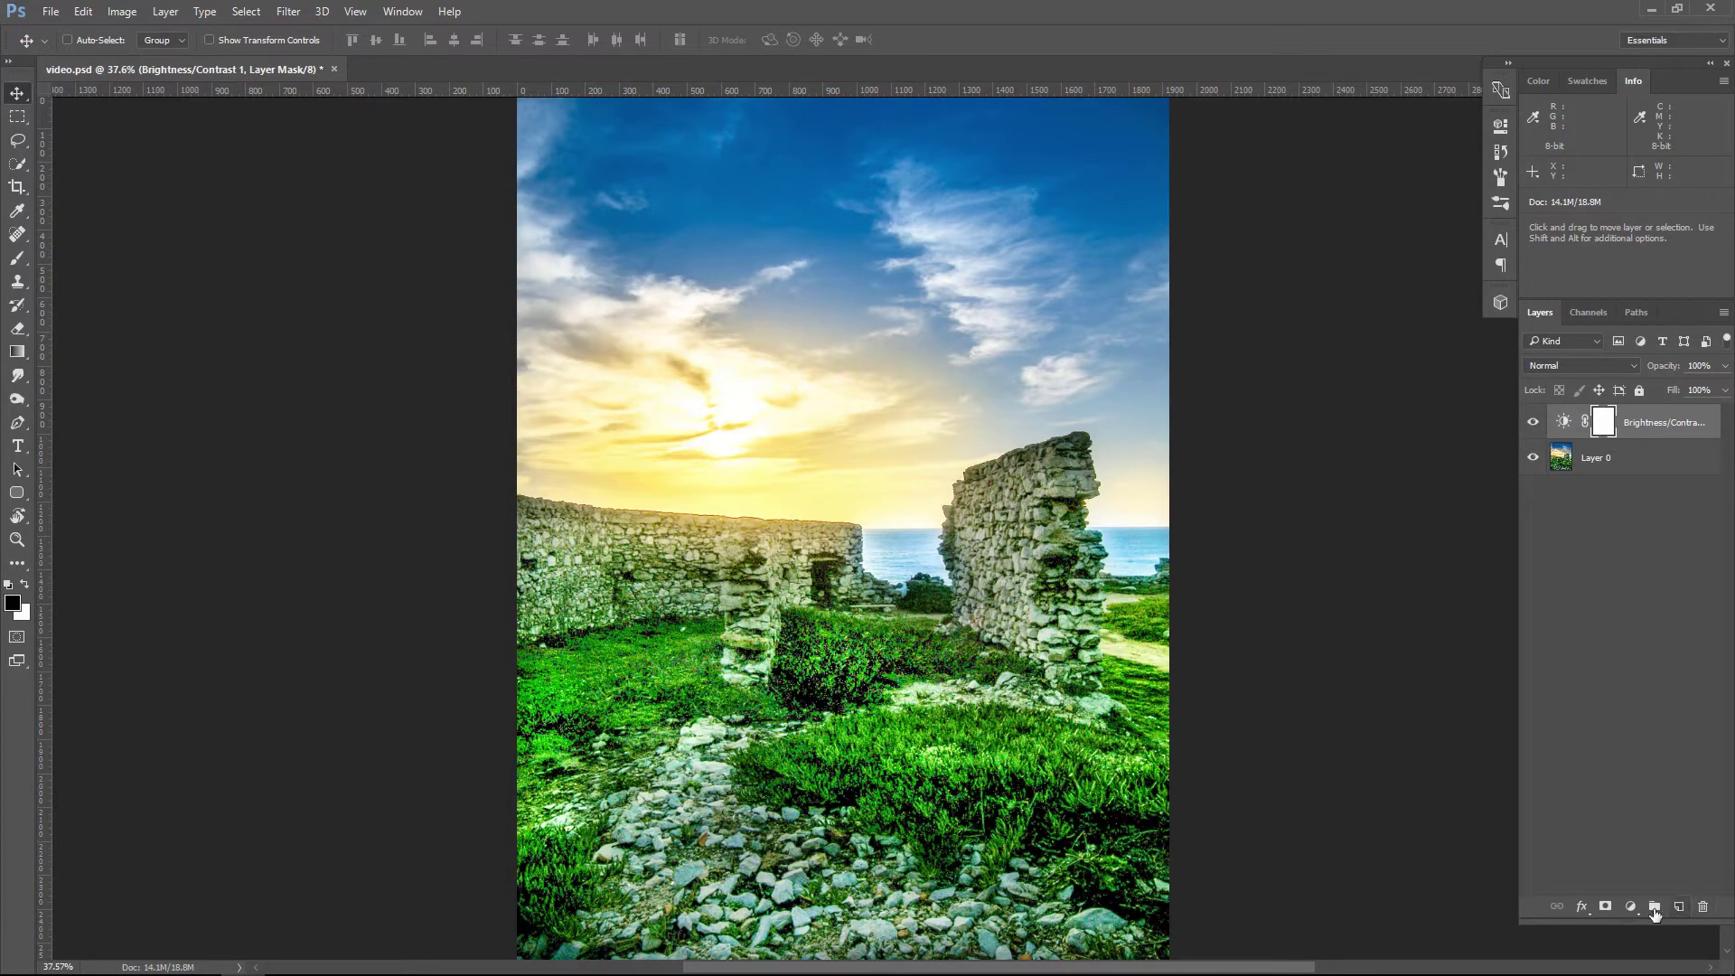
Add a Gradient Fill layer set to Radial, Reverse, with enlarged Scale.
{"action": "left_click", "coordinate": [1631, 906]}
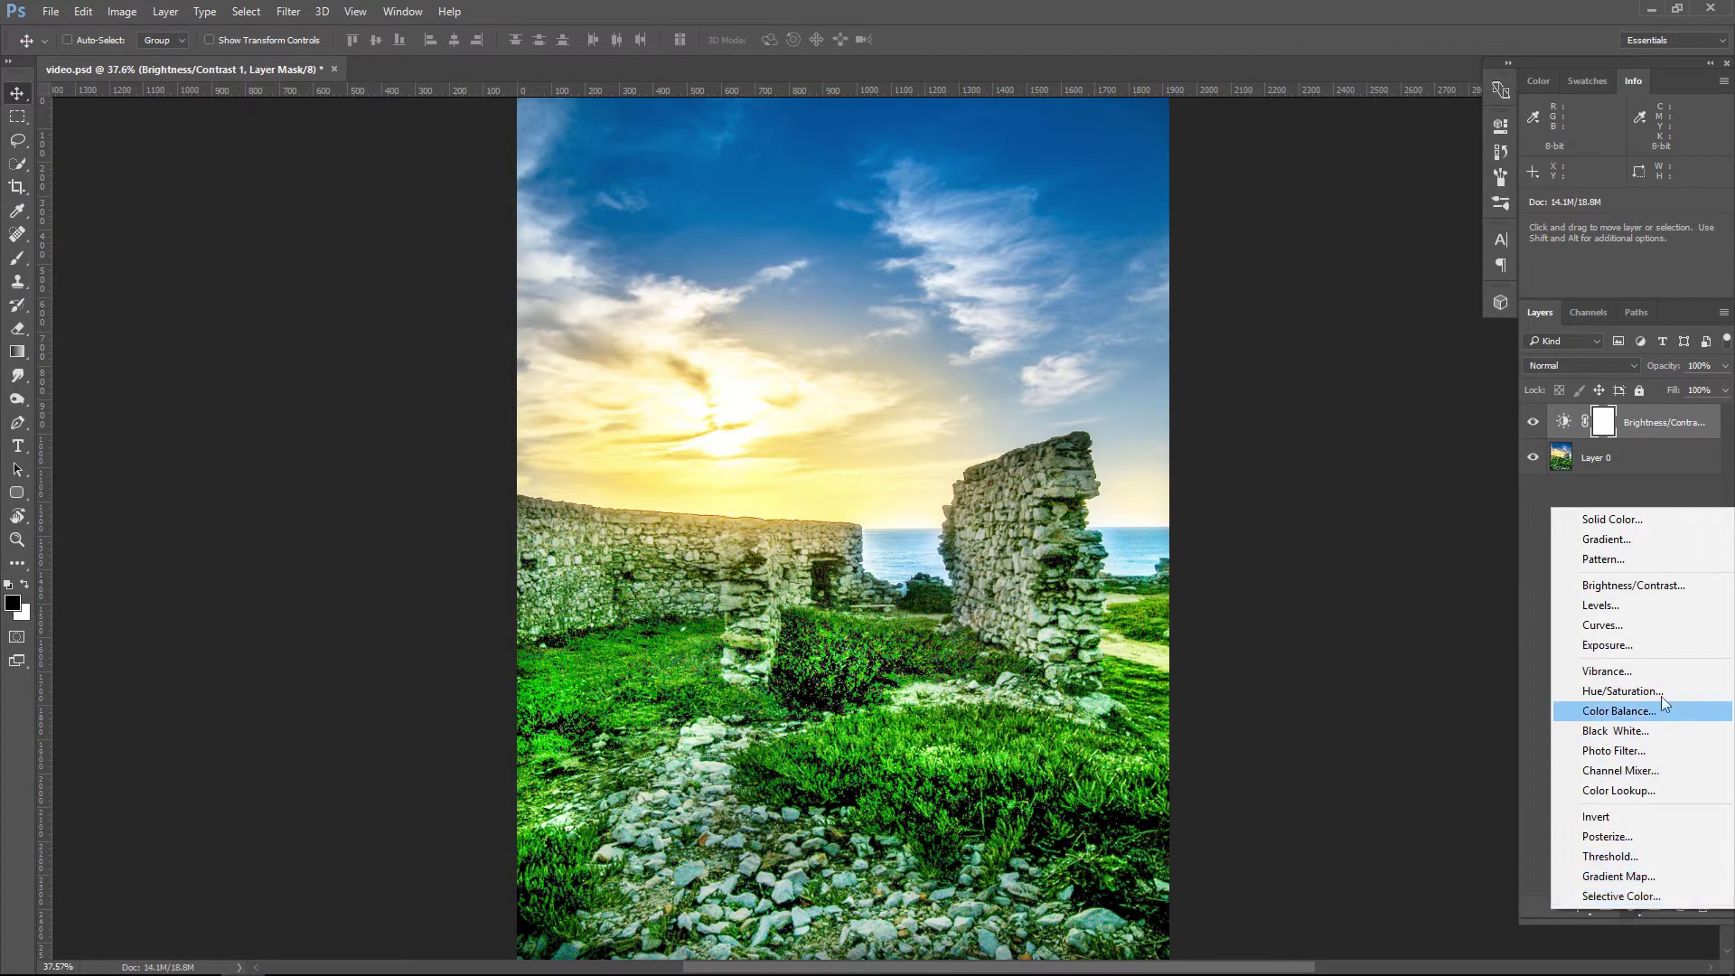
{"action": "left_click", "coordinate": [1641, 541]}
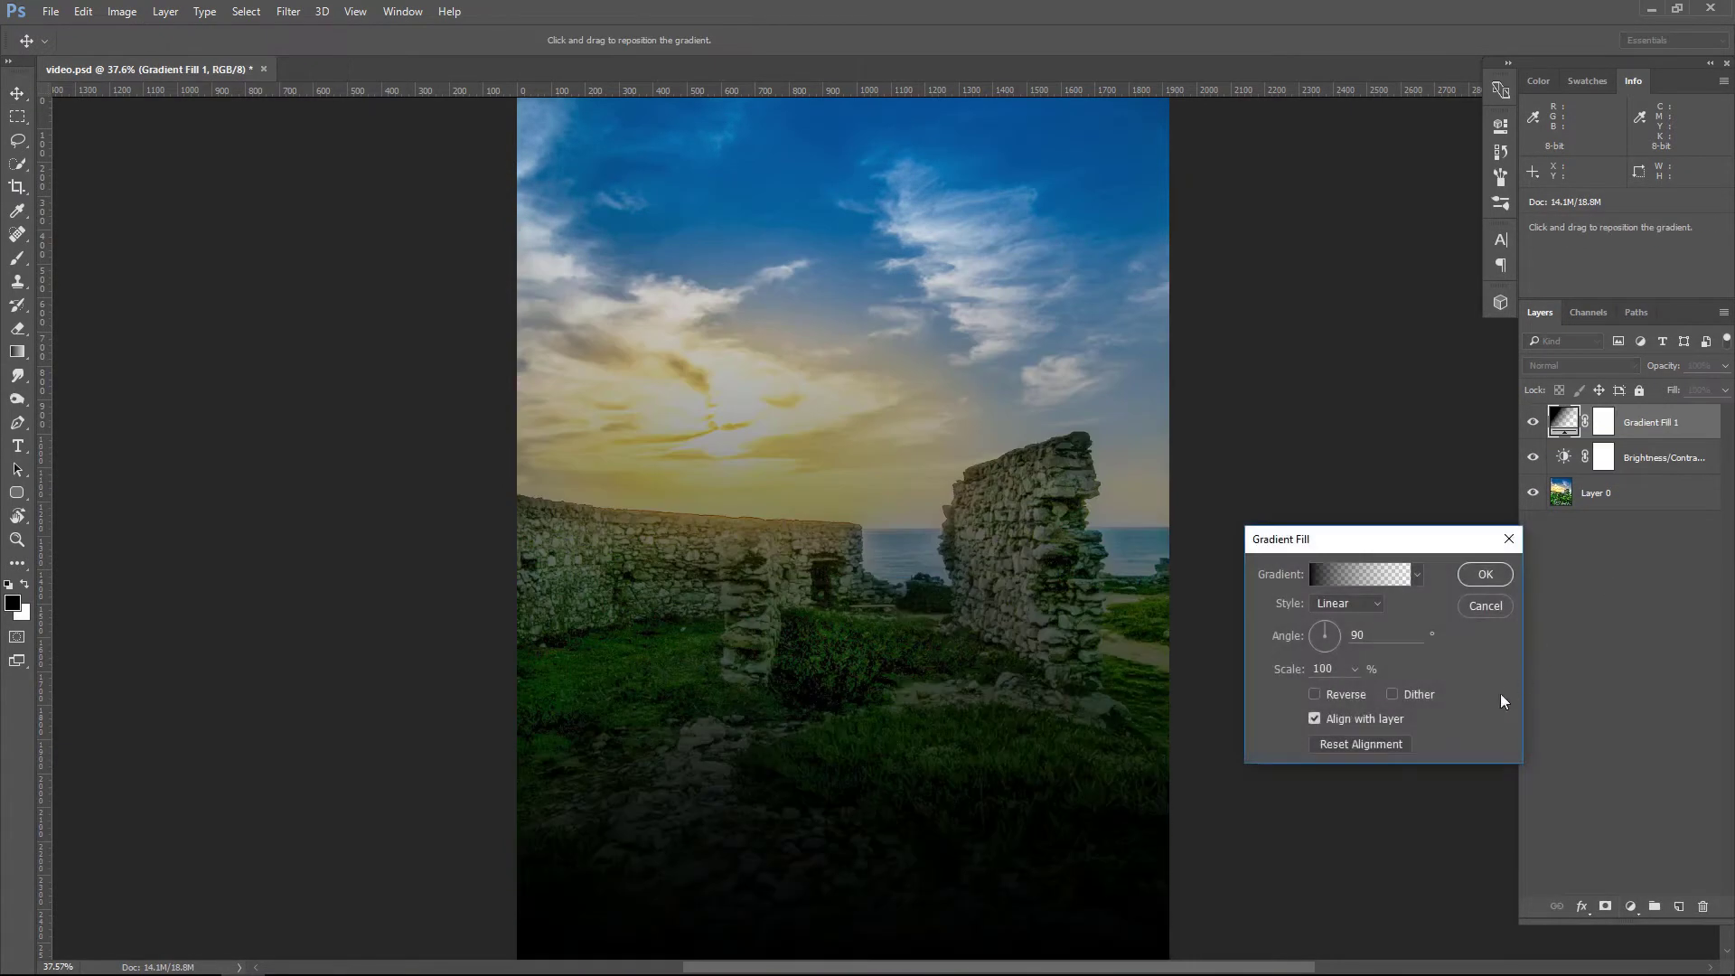
{"action": "left_click", "coordinate": [1350, 604]}
{"action": "left_click", "coordinate": [1346, 620]}
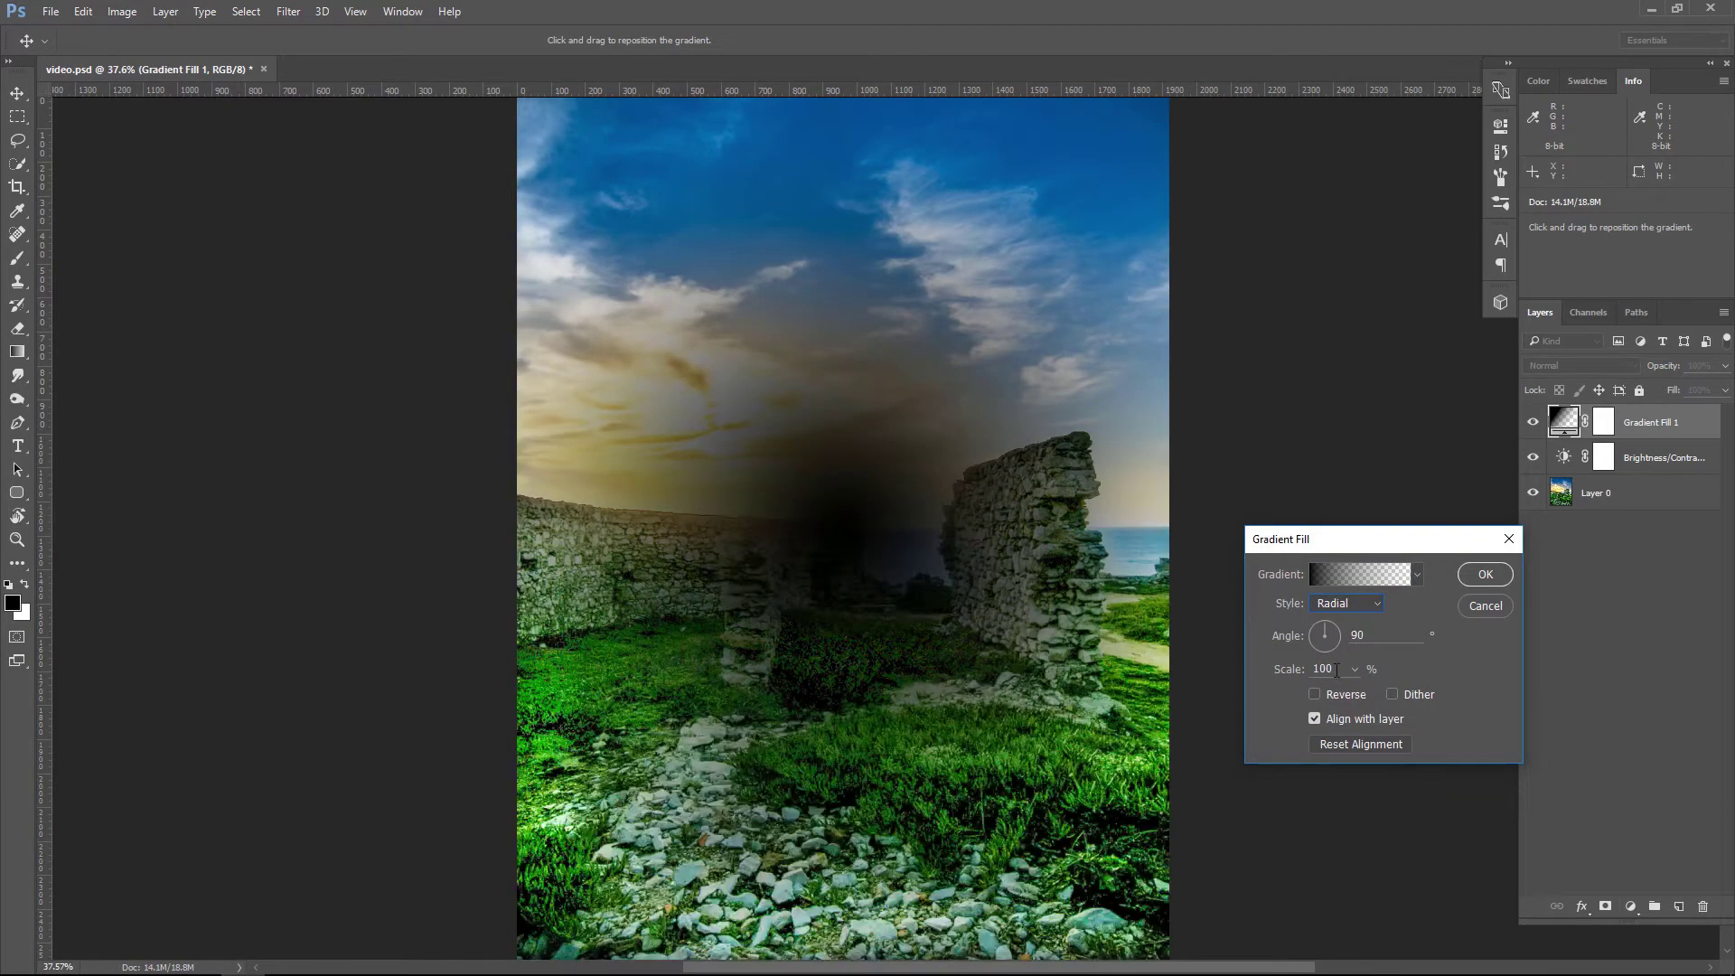
{"action": "left_click", "coordinate": [1314, 694]}
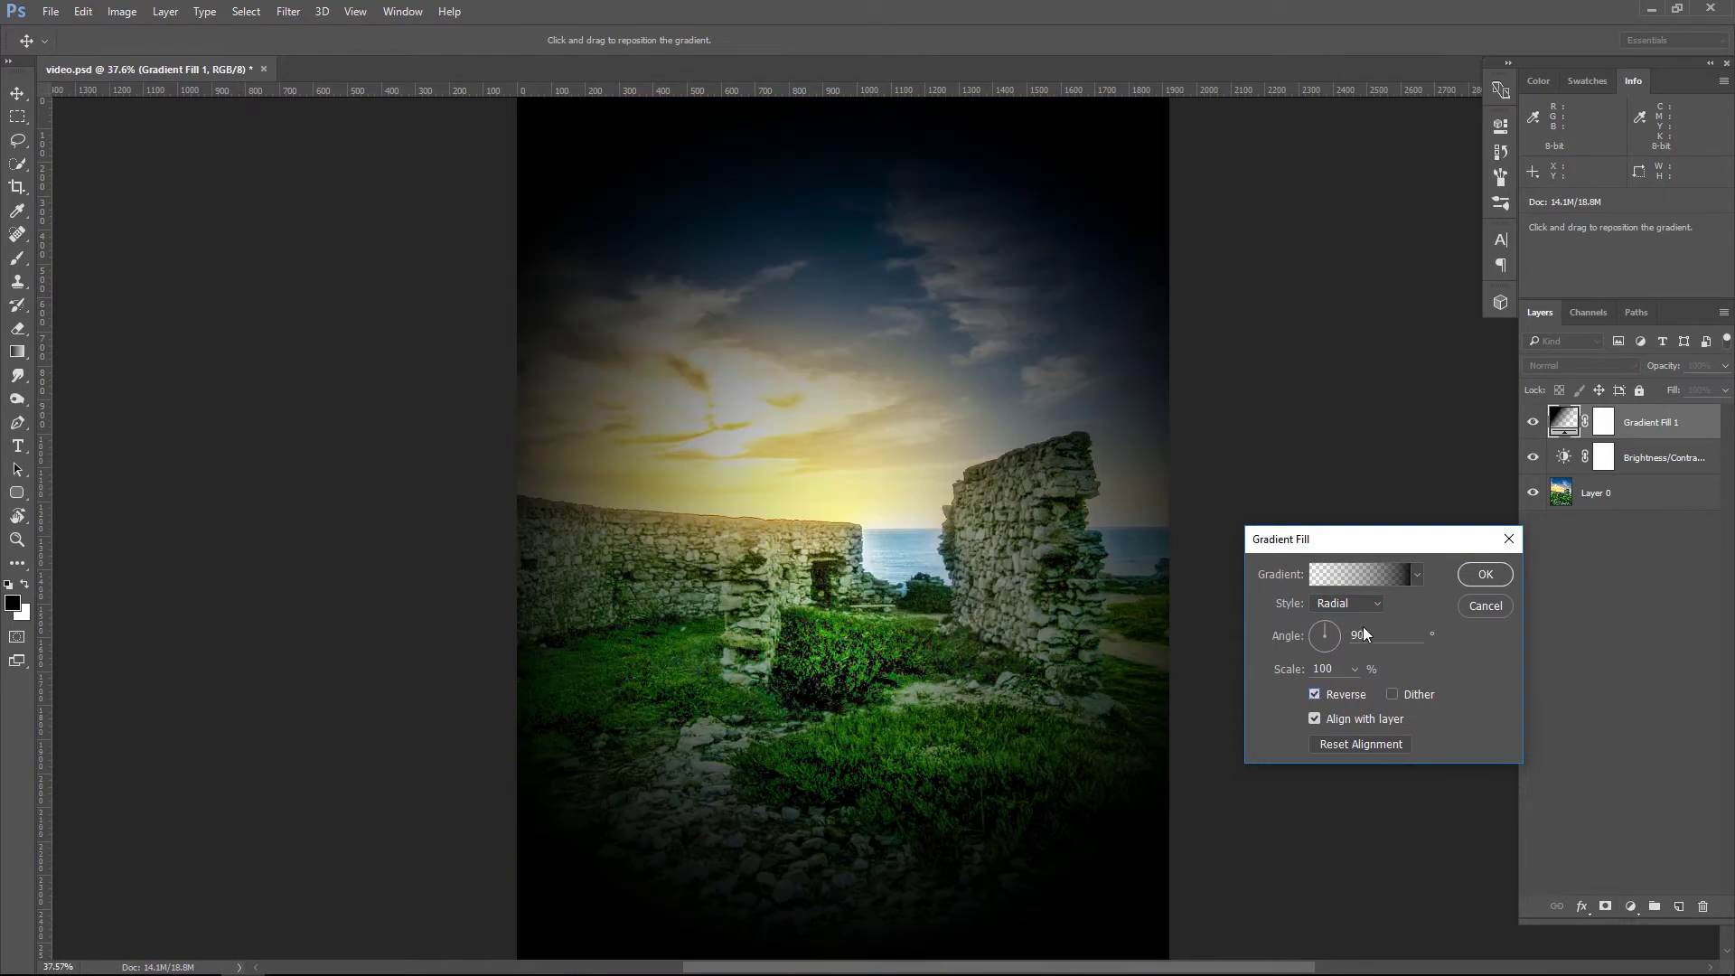
{"action": "left_click_drag", "start_coordinate": [1355, 684], "coordinate": [1359, 690]}
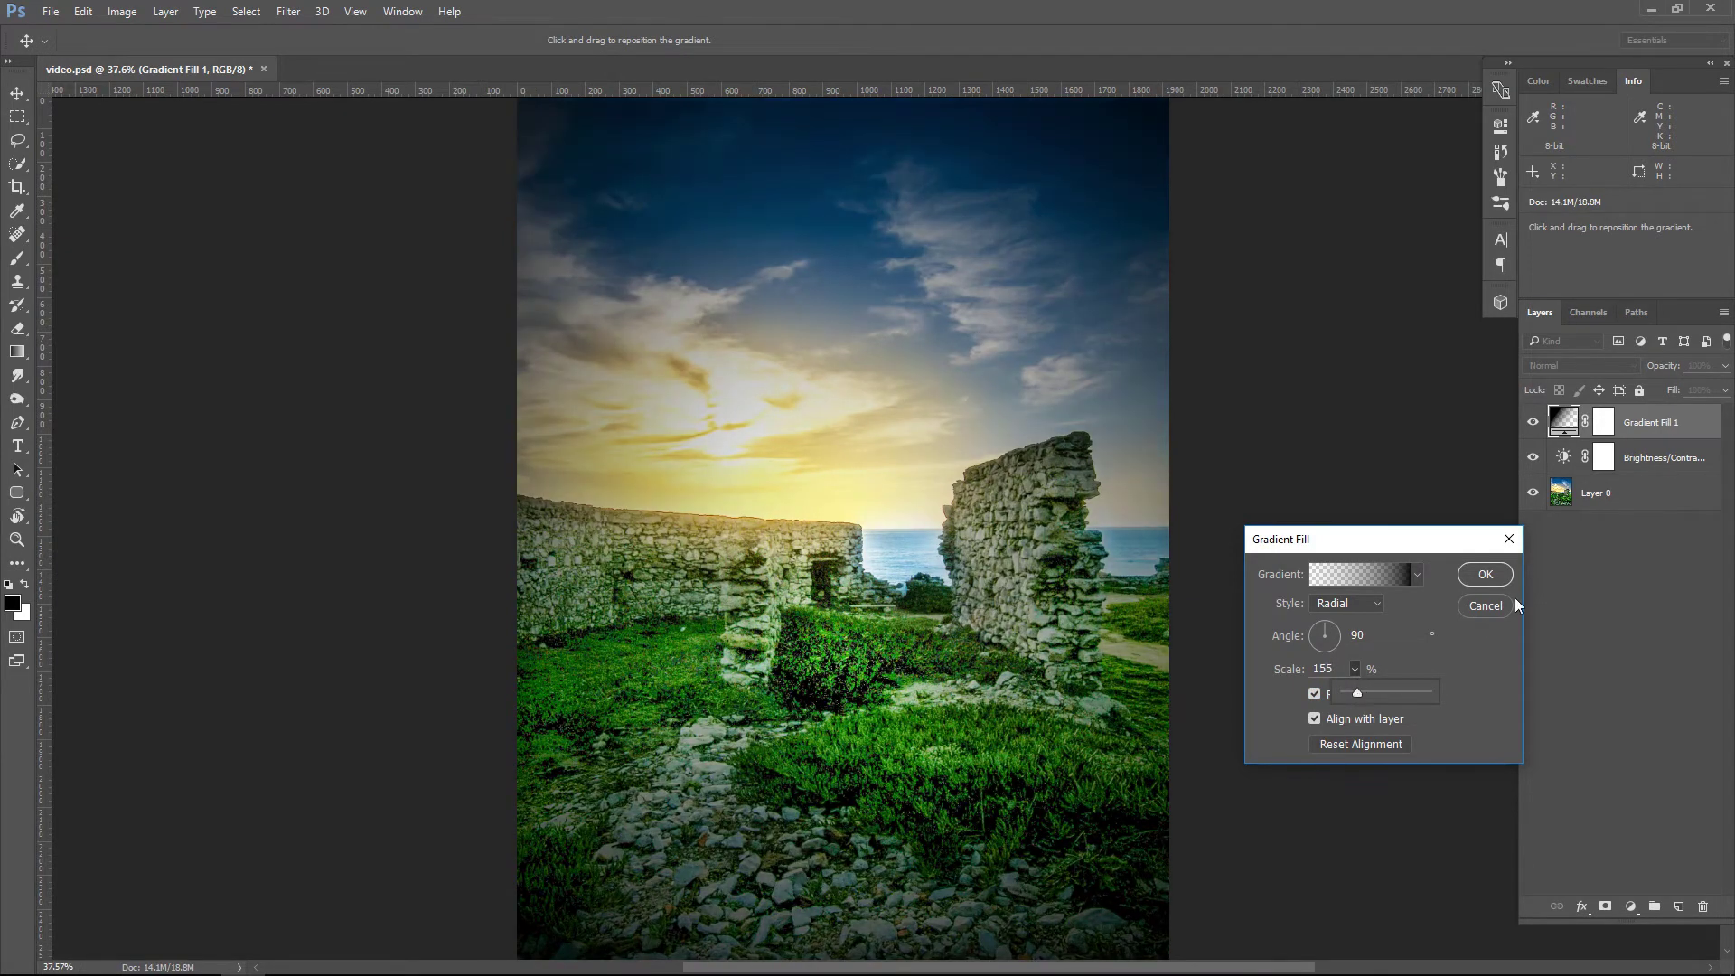
{"action": "left_click", "coordinate": [1485, 575]}
Blend the vignette in Soft Light at 60% opacity, toggling it to compare.
{"action": "left_click", "coordinate": [1558, 367]}
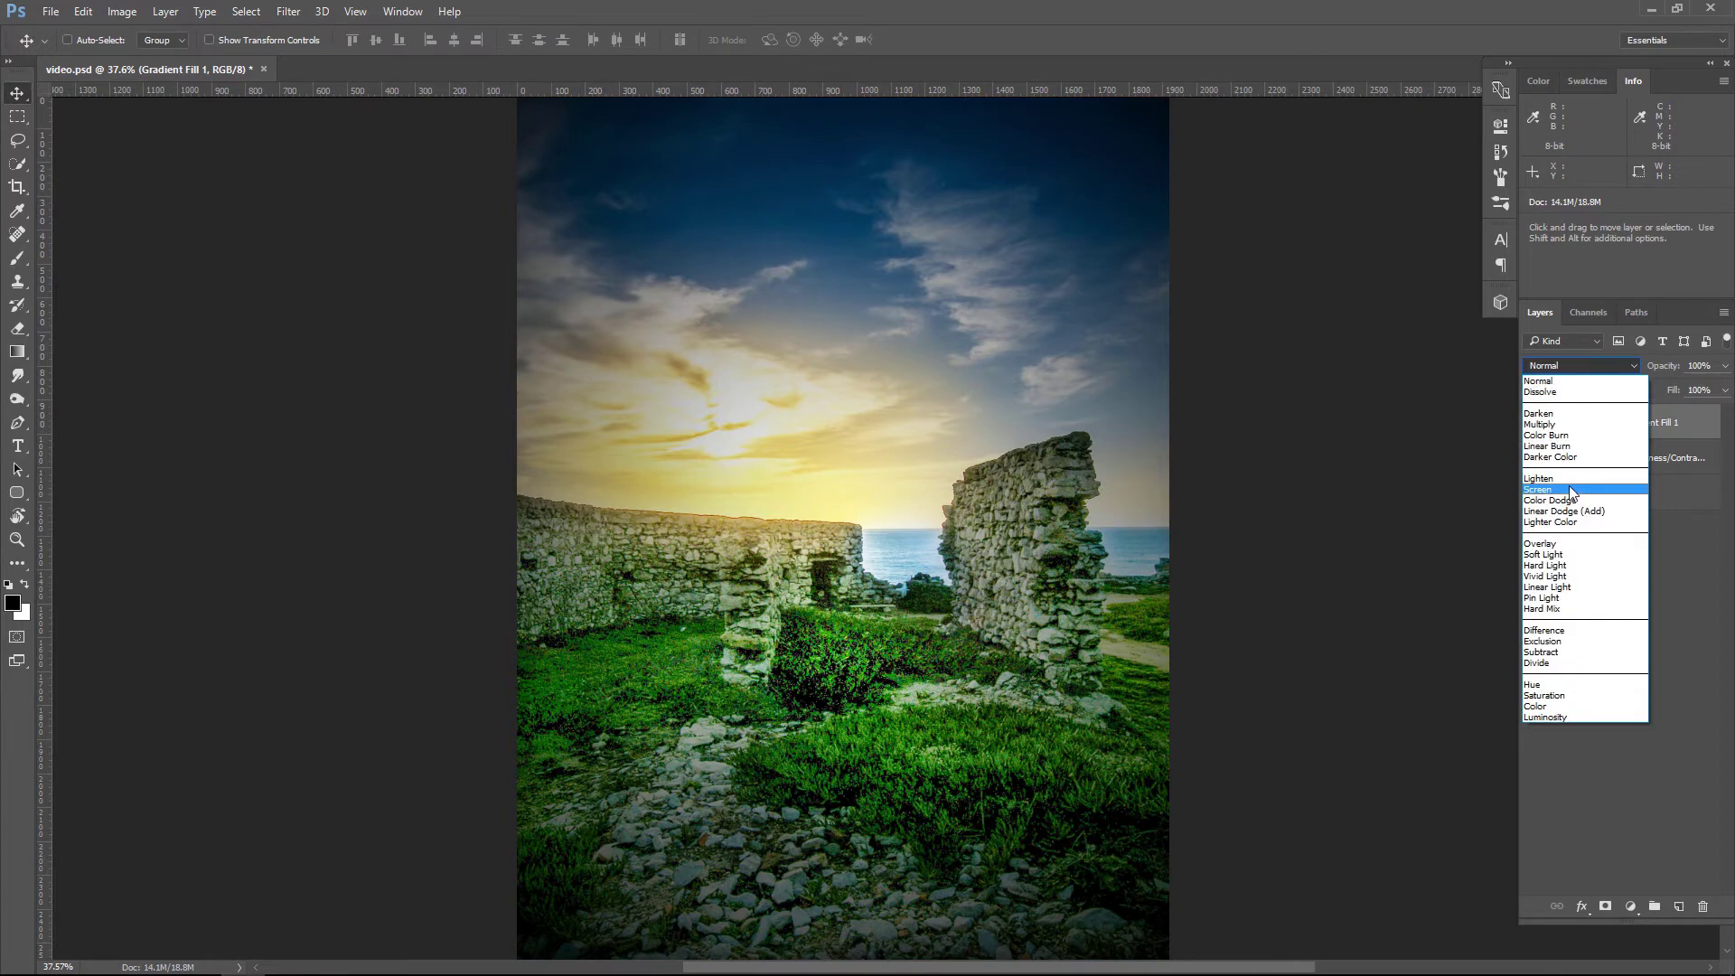
{"action": "left_click", "coordinate": [1563, 554]}
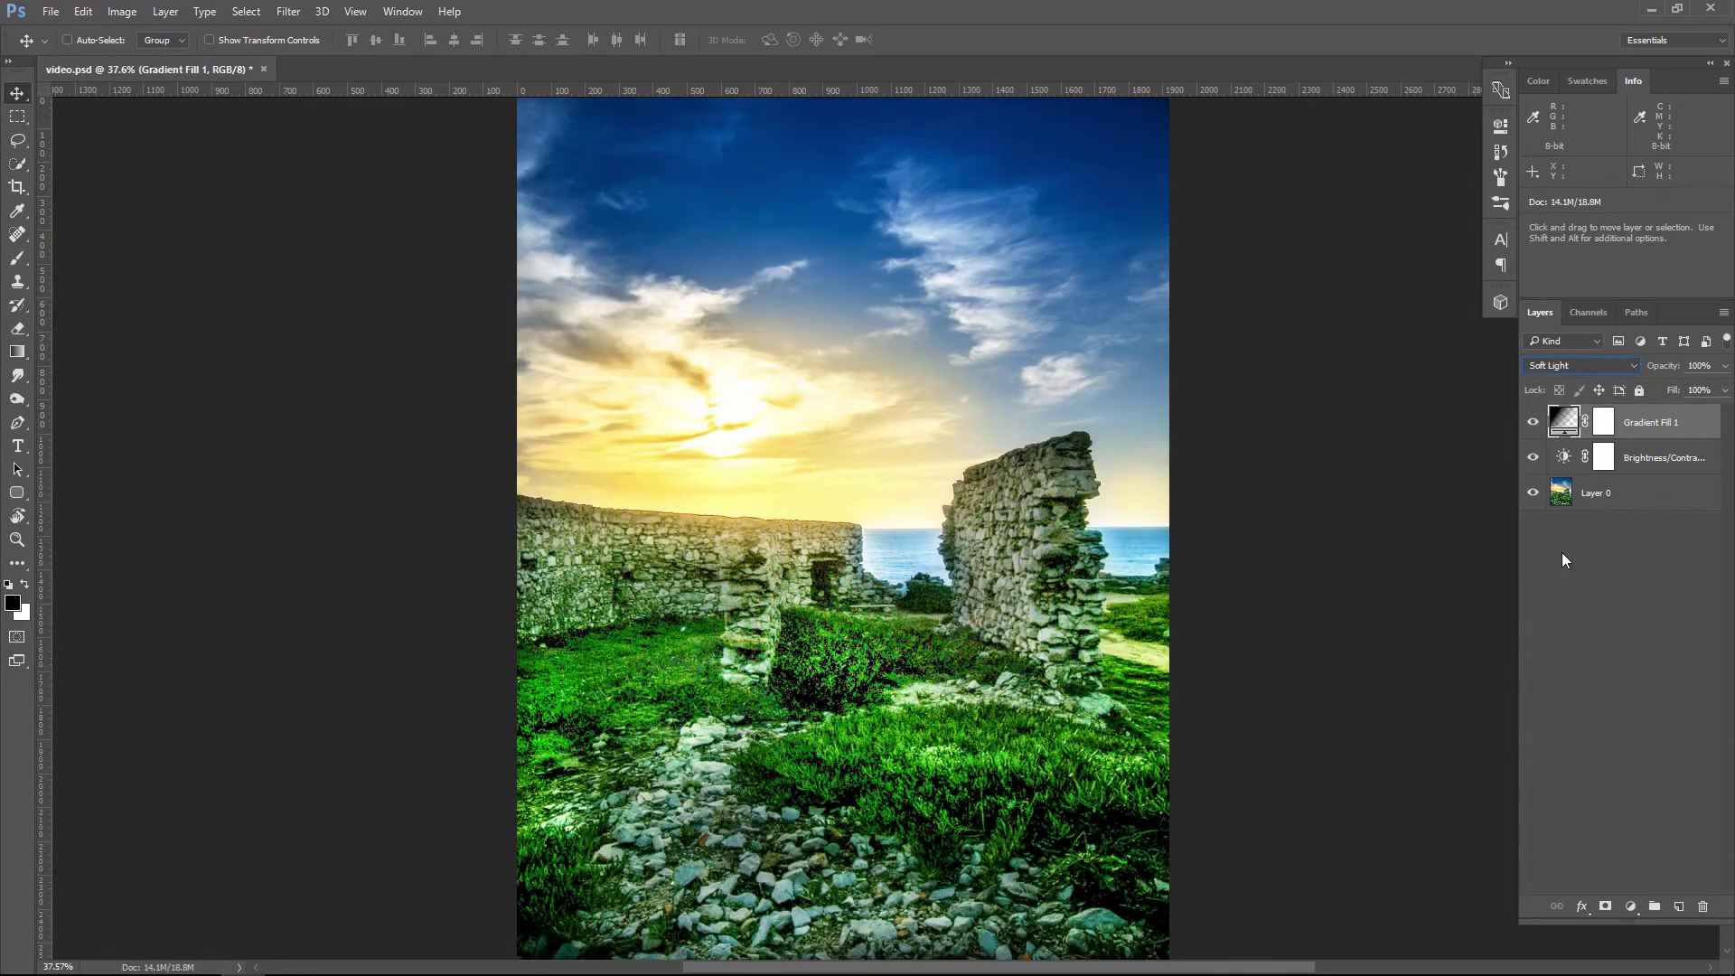
{"action": "left_click", "coordinate": [1534, 423]}
{"action": "left_click", "coordinate": [1535, 423]}
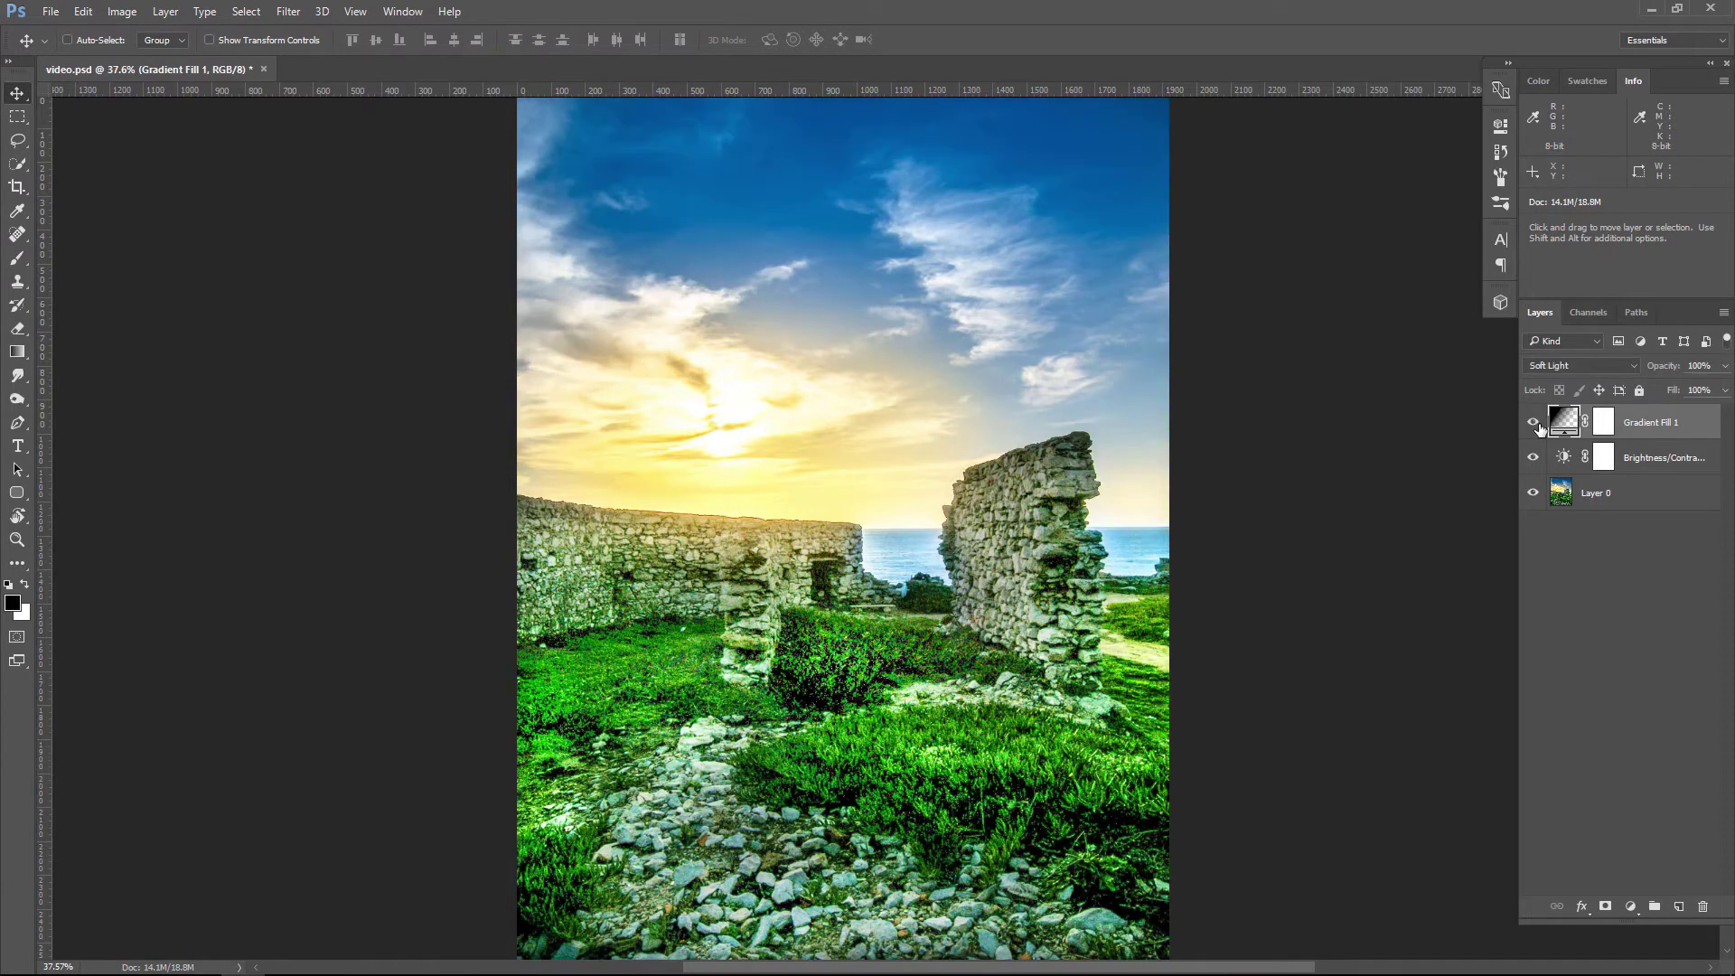
{"action": "left_click_drag", "start_coordinate": [1725, 365], "coordinate": [1691, 396]}
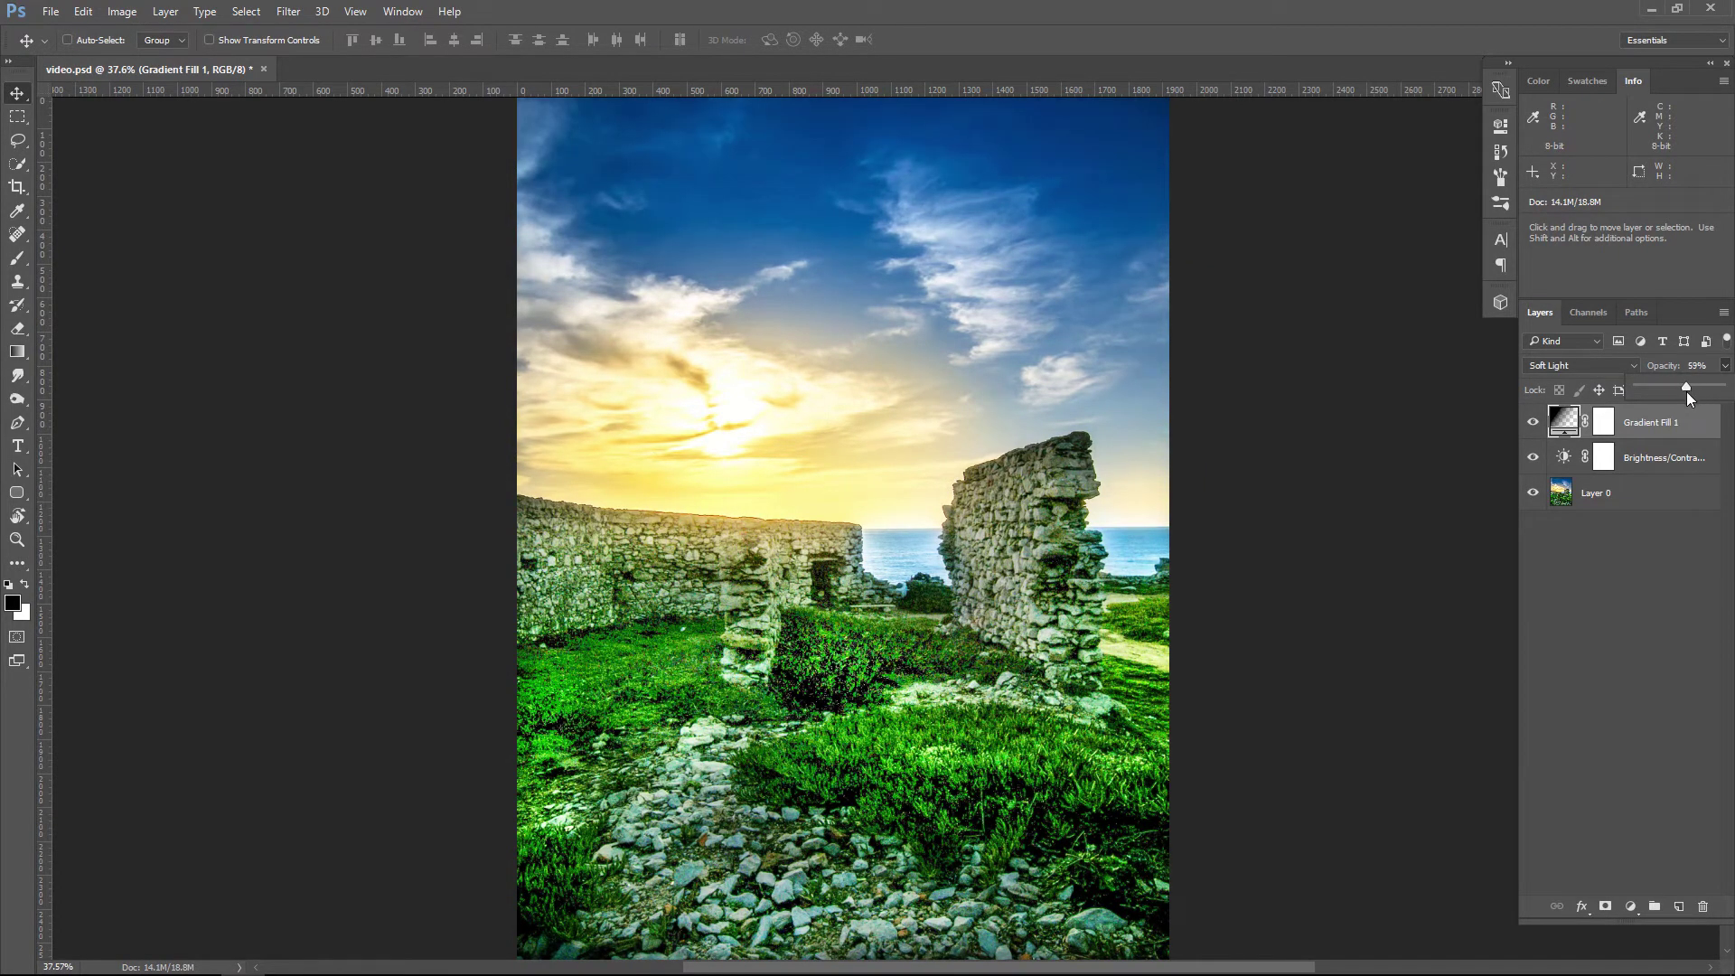
{"action": "left_click", "coordinate": [1534, 423]}
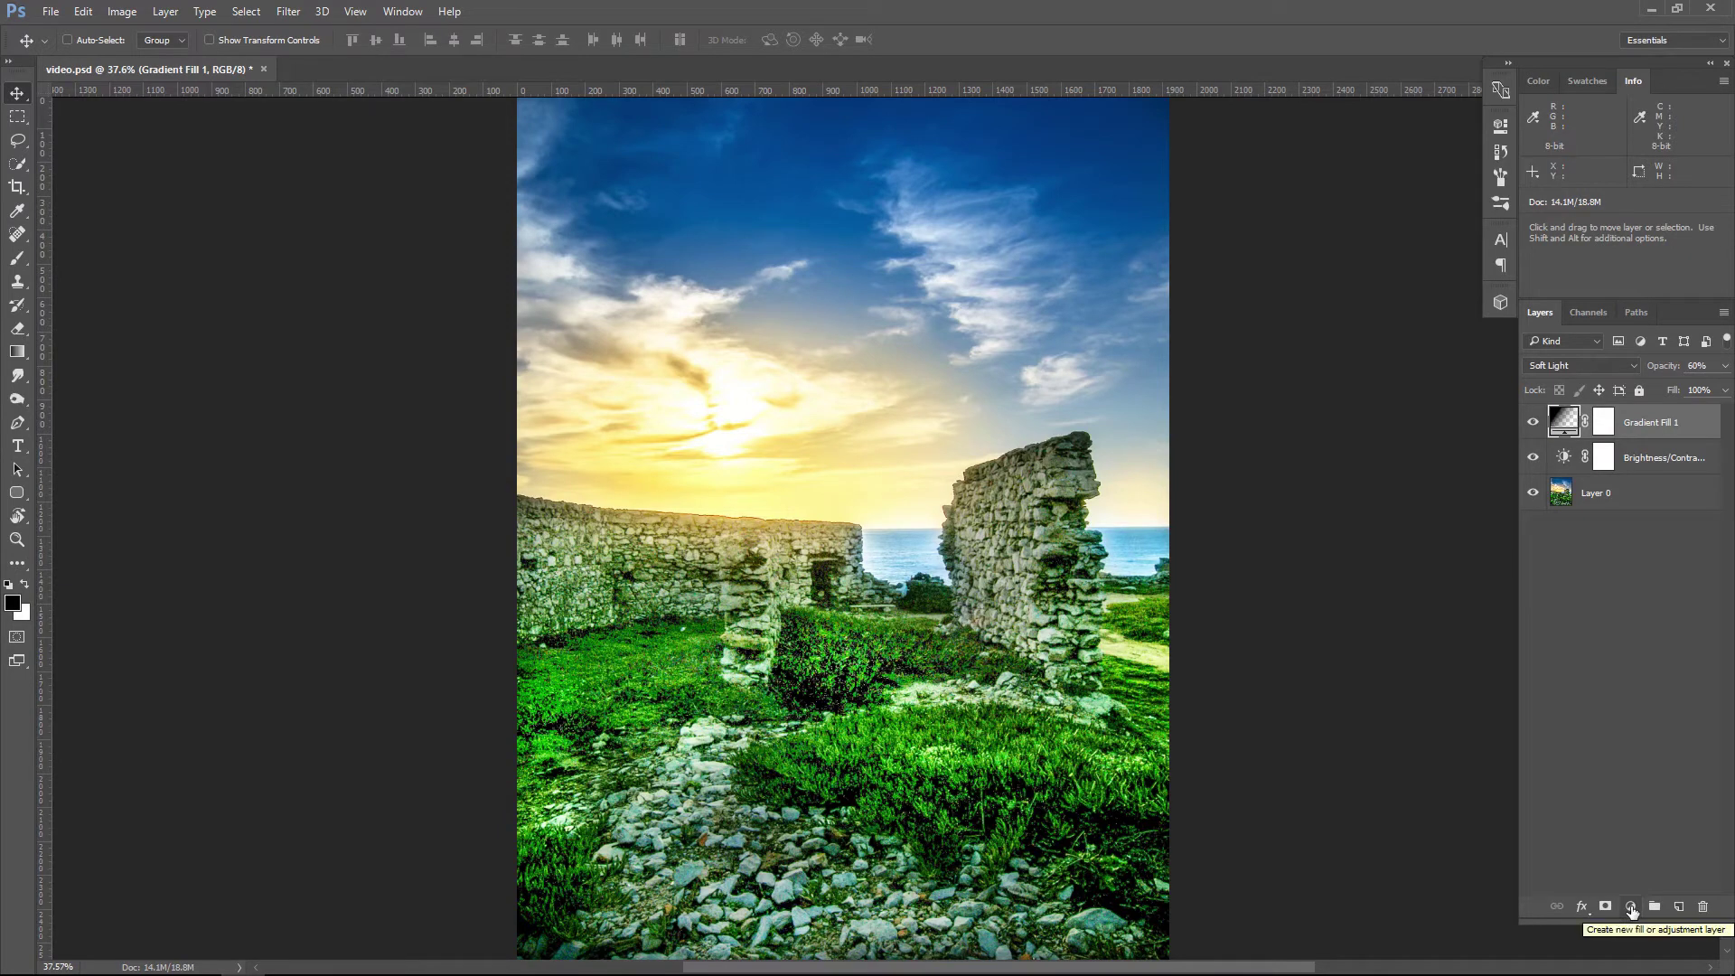
Add a Color Lookup adjustment layer using the FallColors.look 3D LUT.
{"action": "left_click", "coordinate": [1631, 908]}
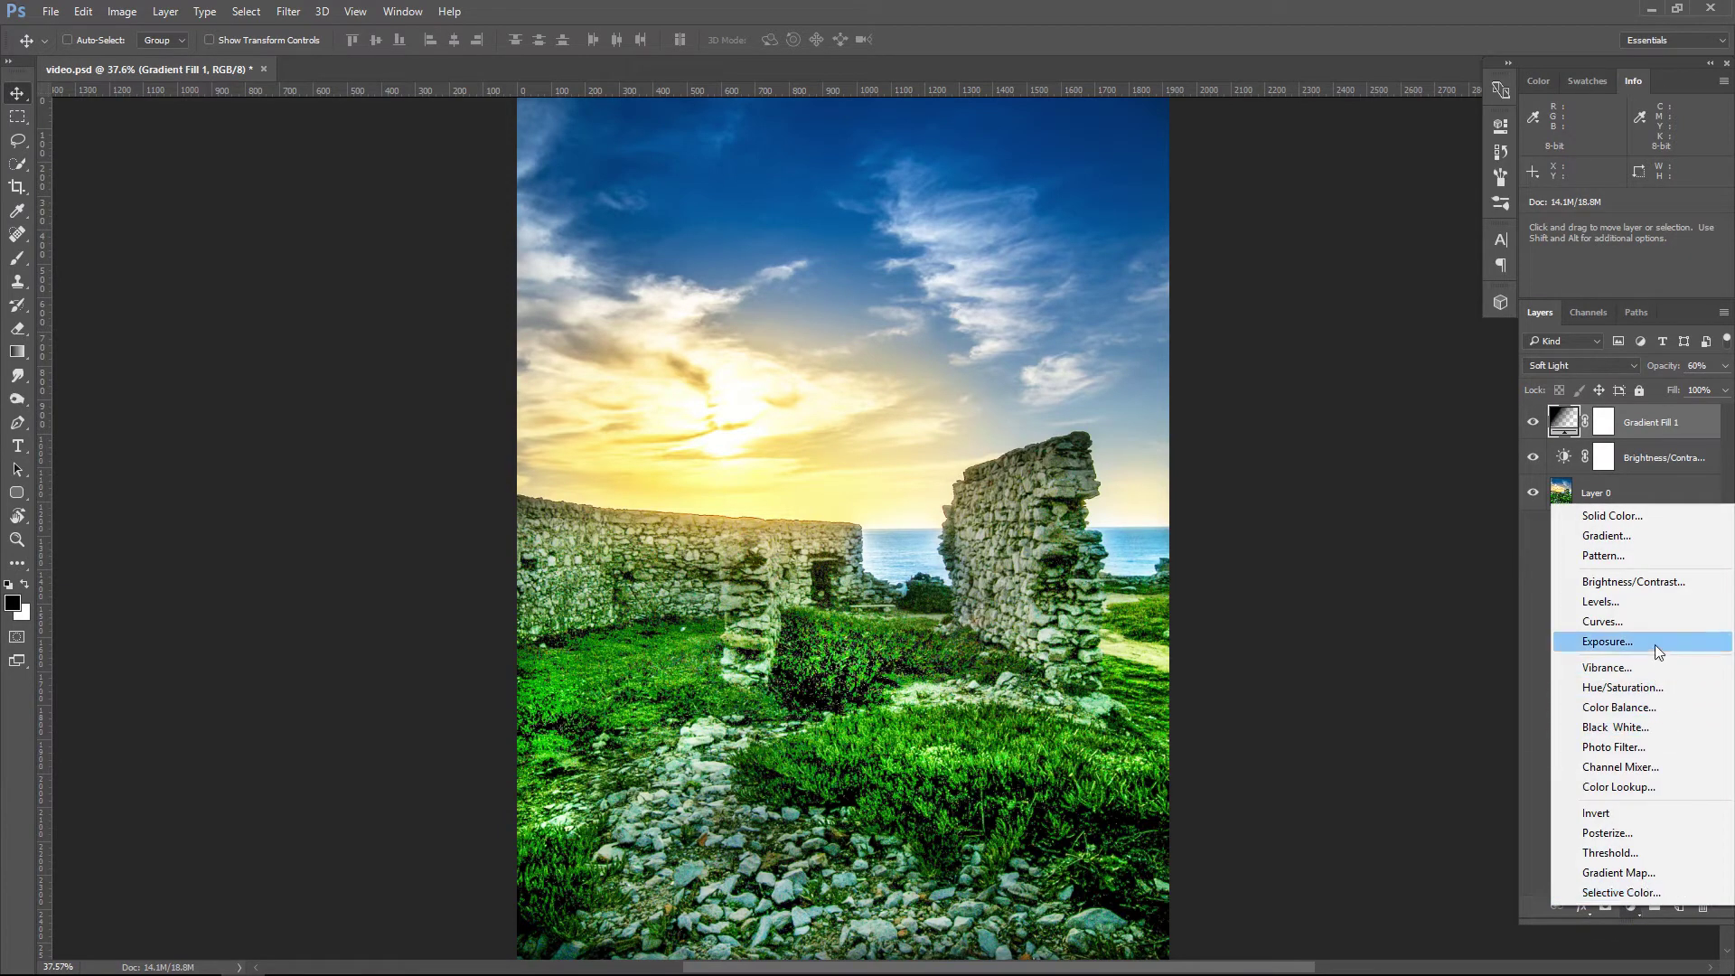
{"action": "left_click", "coordinate": [1650, 786]}
{"action": "left_click", "coordinate": [1377, 184]}
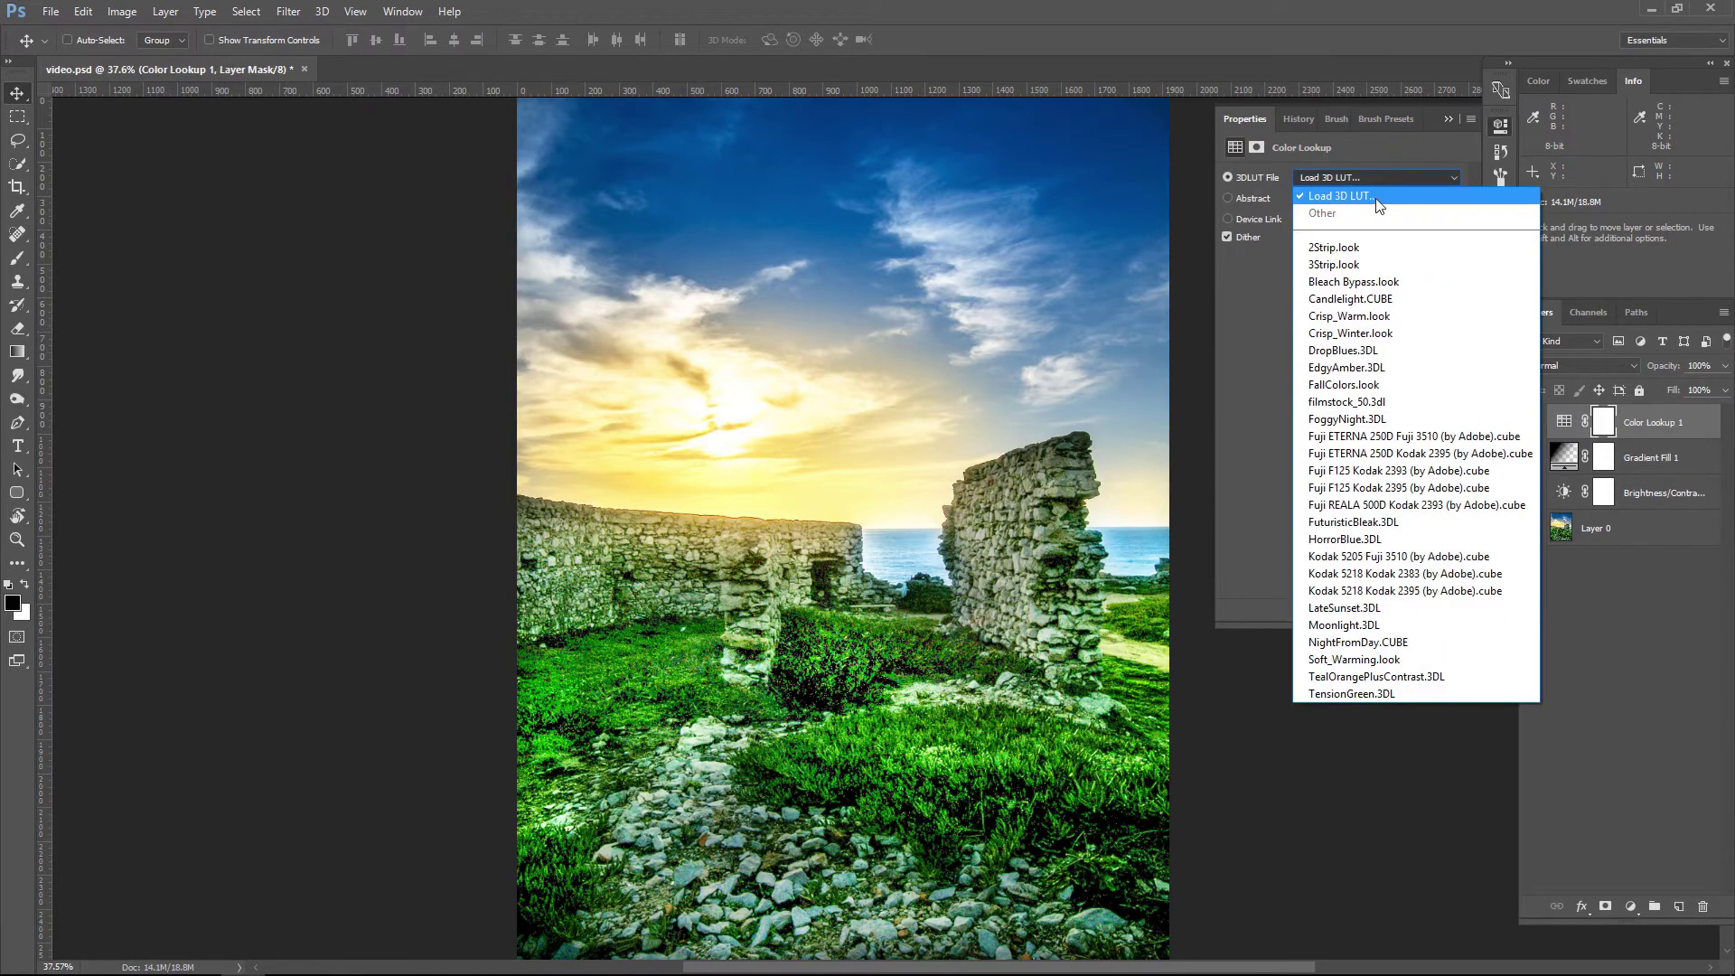
{"action": "left_click", "coordinate": [1394, 385]}
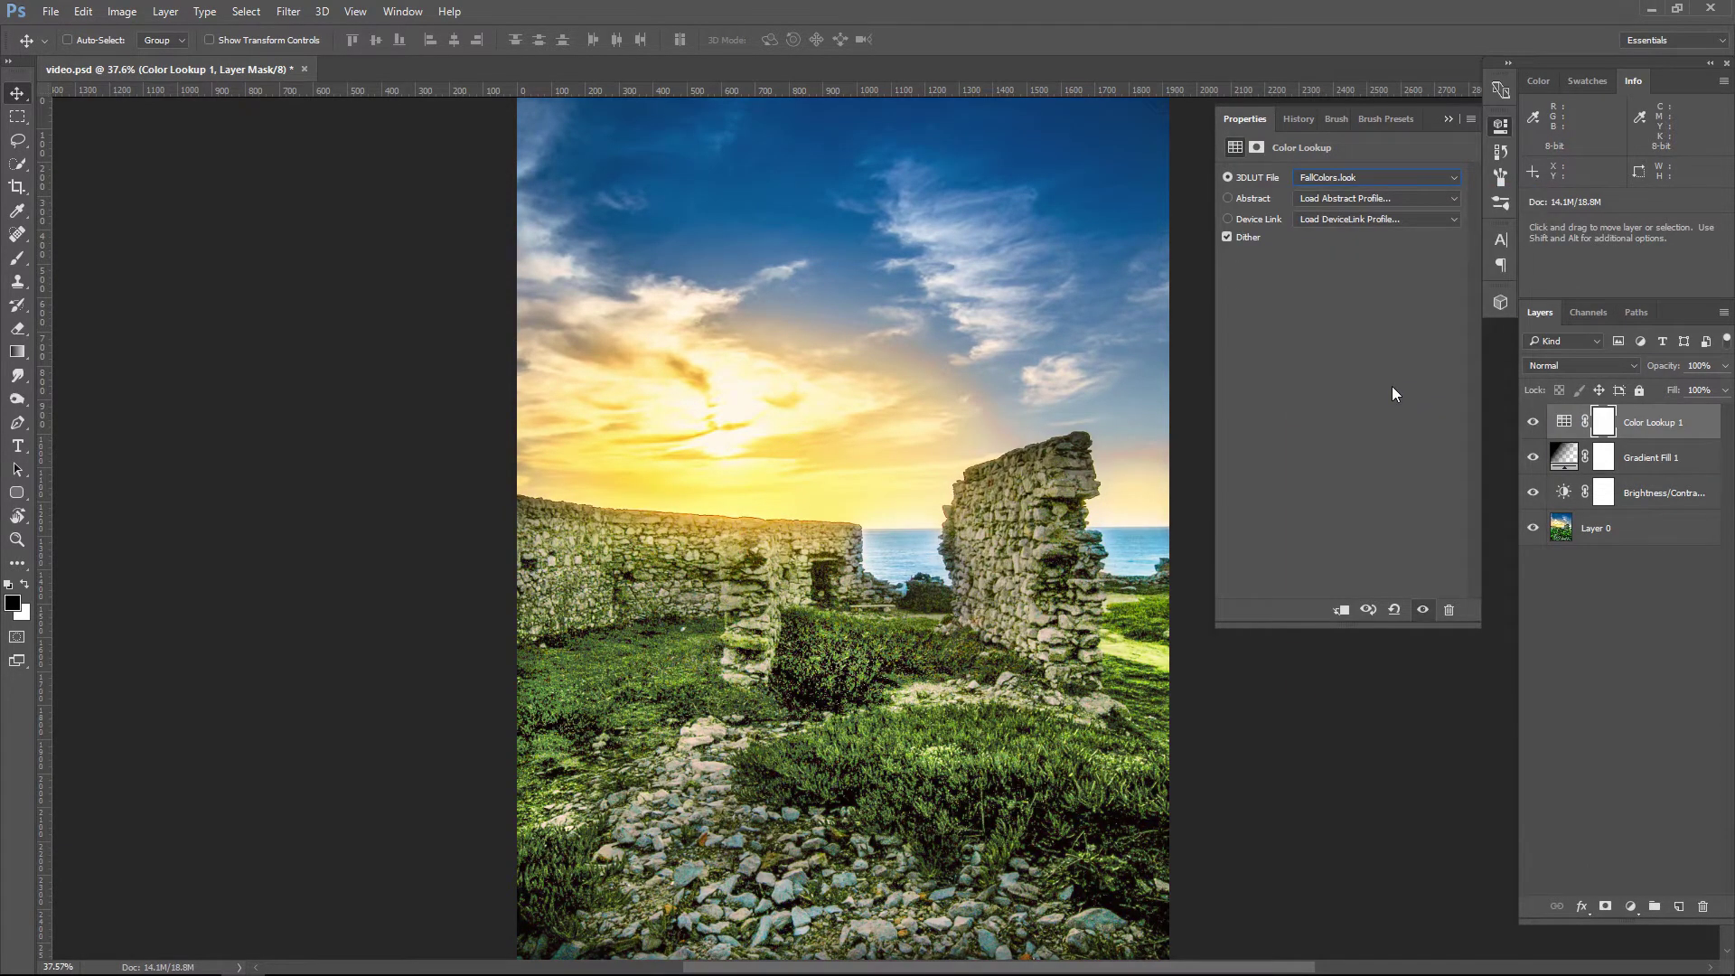
Lower the Color Lookup layer to 50% opacity and toggle it to compare.
{"action": "left_click", "coordinate": [1449, 121]}
{"action": "left_click", "coordinate": [1725, 366]}
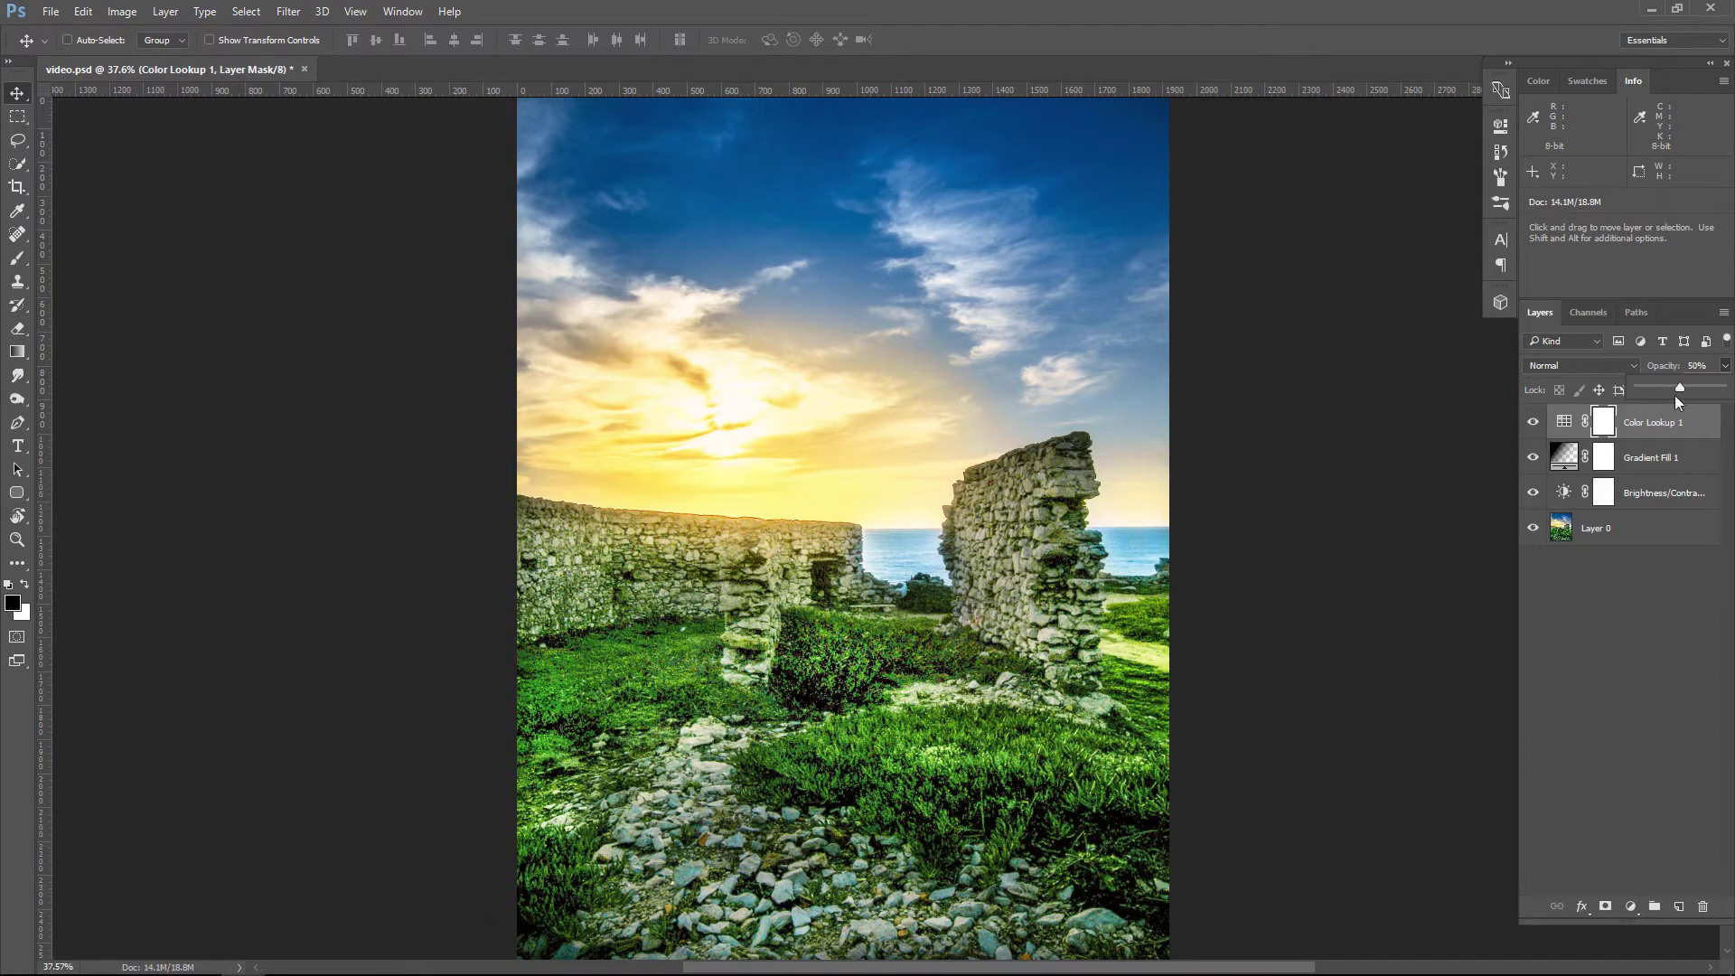
{"action": "left_click", "coordinate": [1533, 423]}
{"action": "left_click", "coordinate": [1533, 423]}
{"action": "left_click", "coordinate": [1534, 423]}
{"action": "left_click", "coordinate": [1534, 423]}
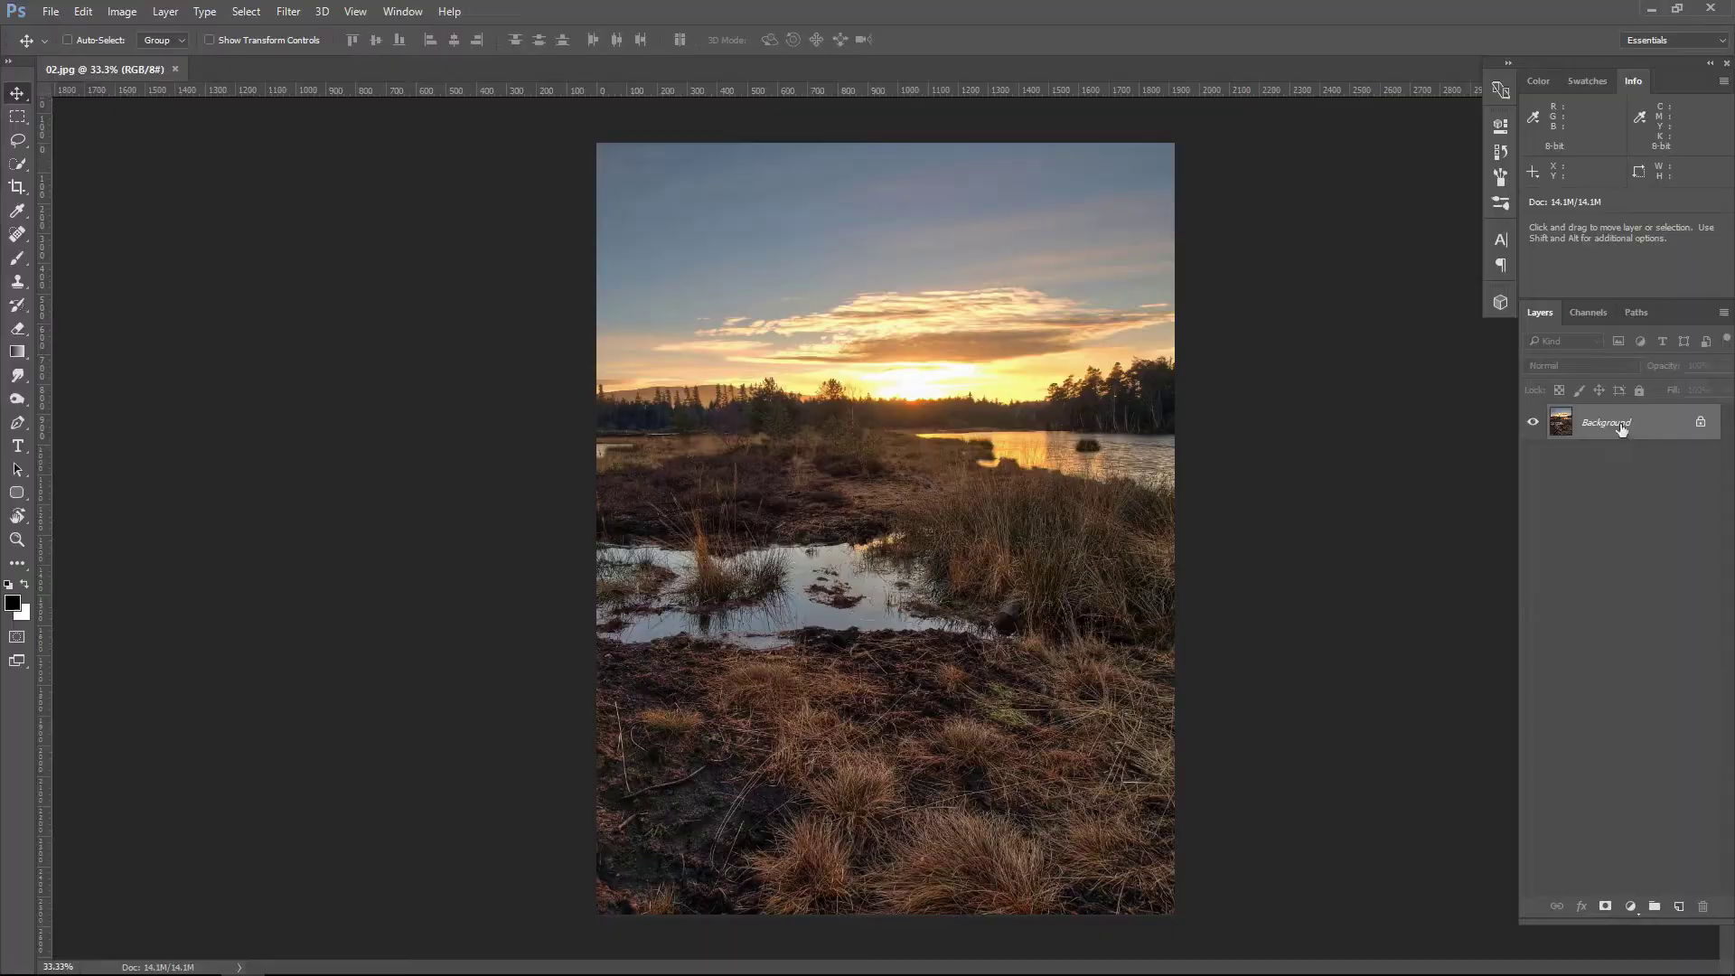
Duplicate the Background layer and open the copy in the Camera Raw filter.
{"action": "left_click_drag", "start_coordinate": [1641, 430], "coordinate": [1678, 906]}
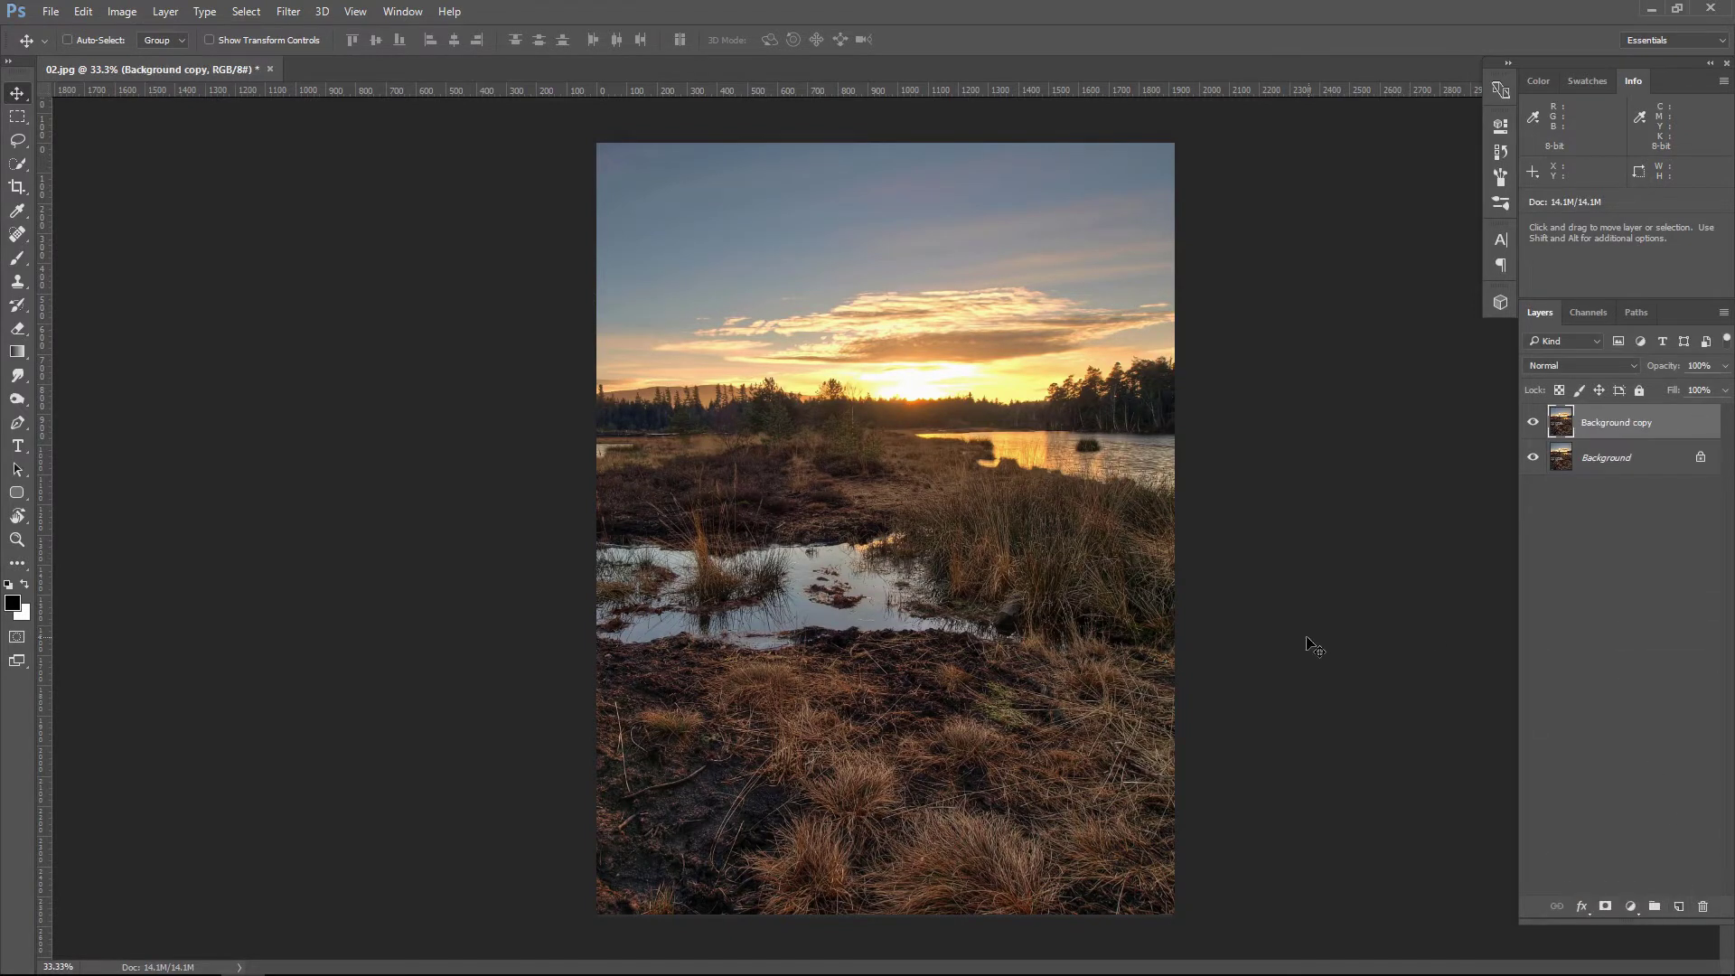
{"action": "left_click", "coordinate": [353, 11]}
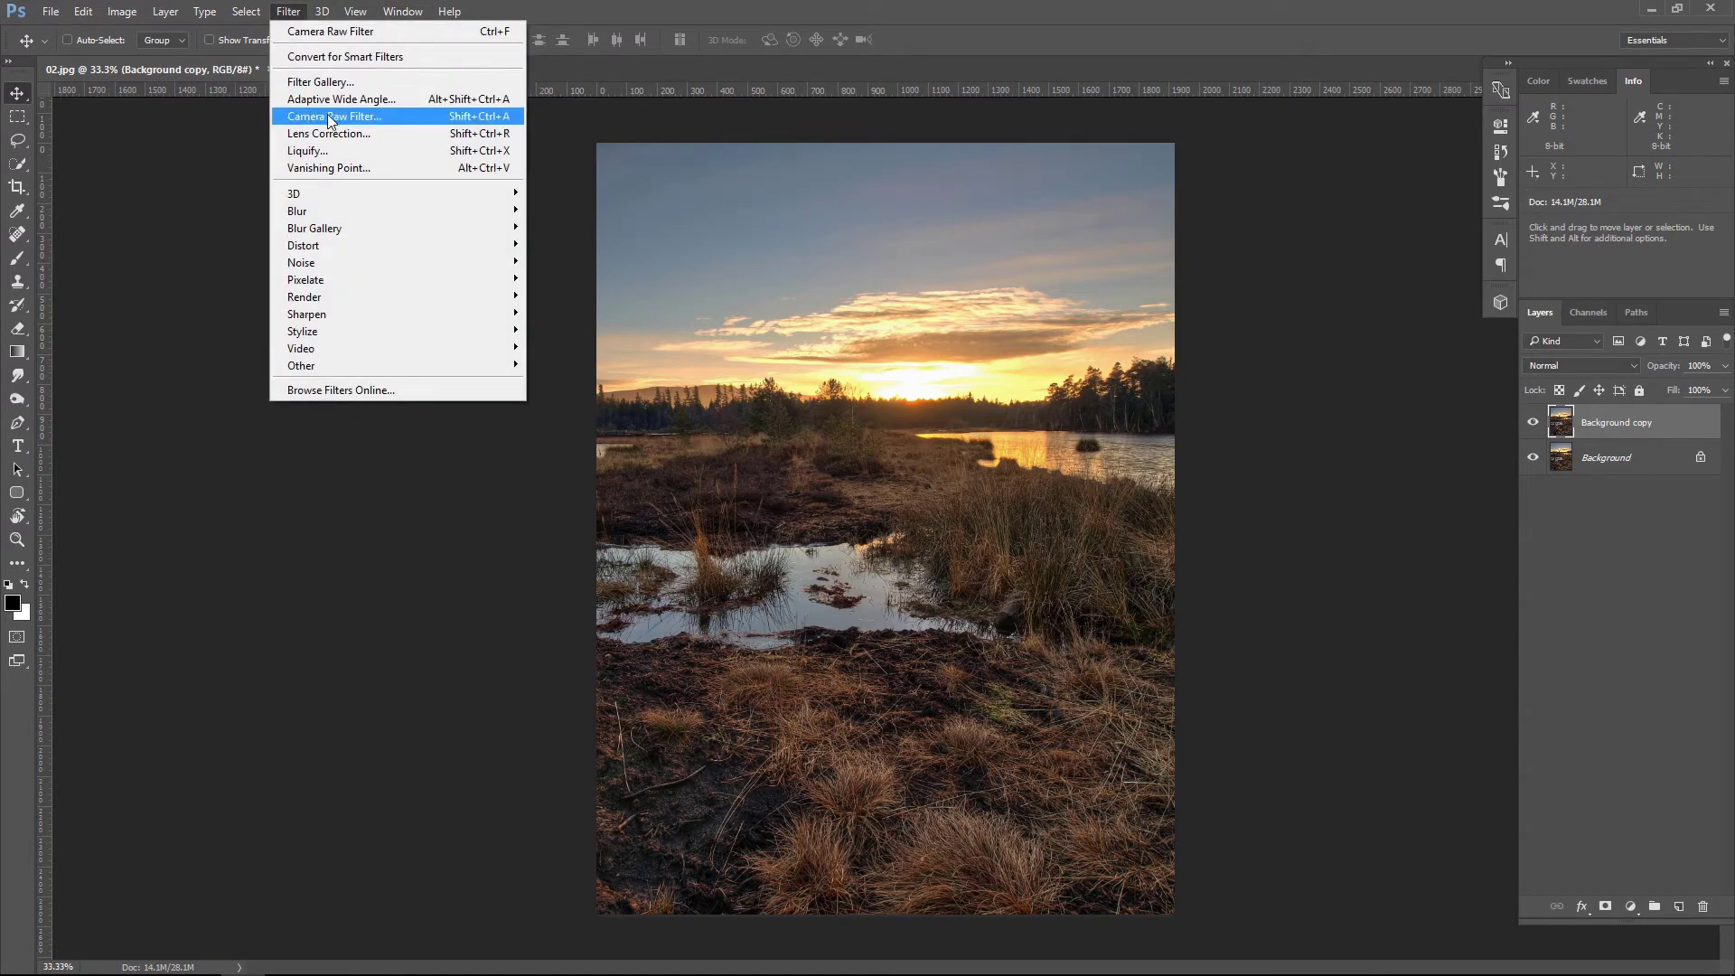
{"action": "left_click", "coordinate": [339, 117]}
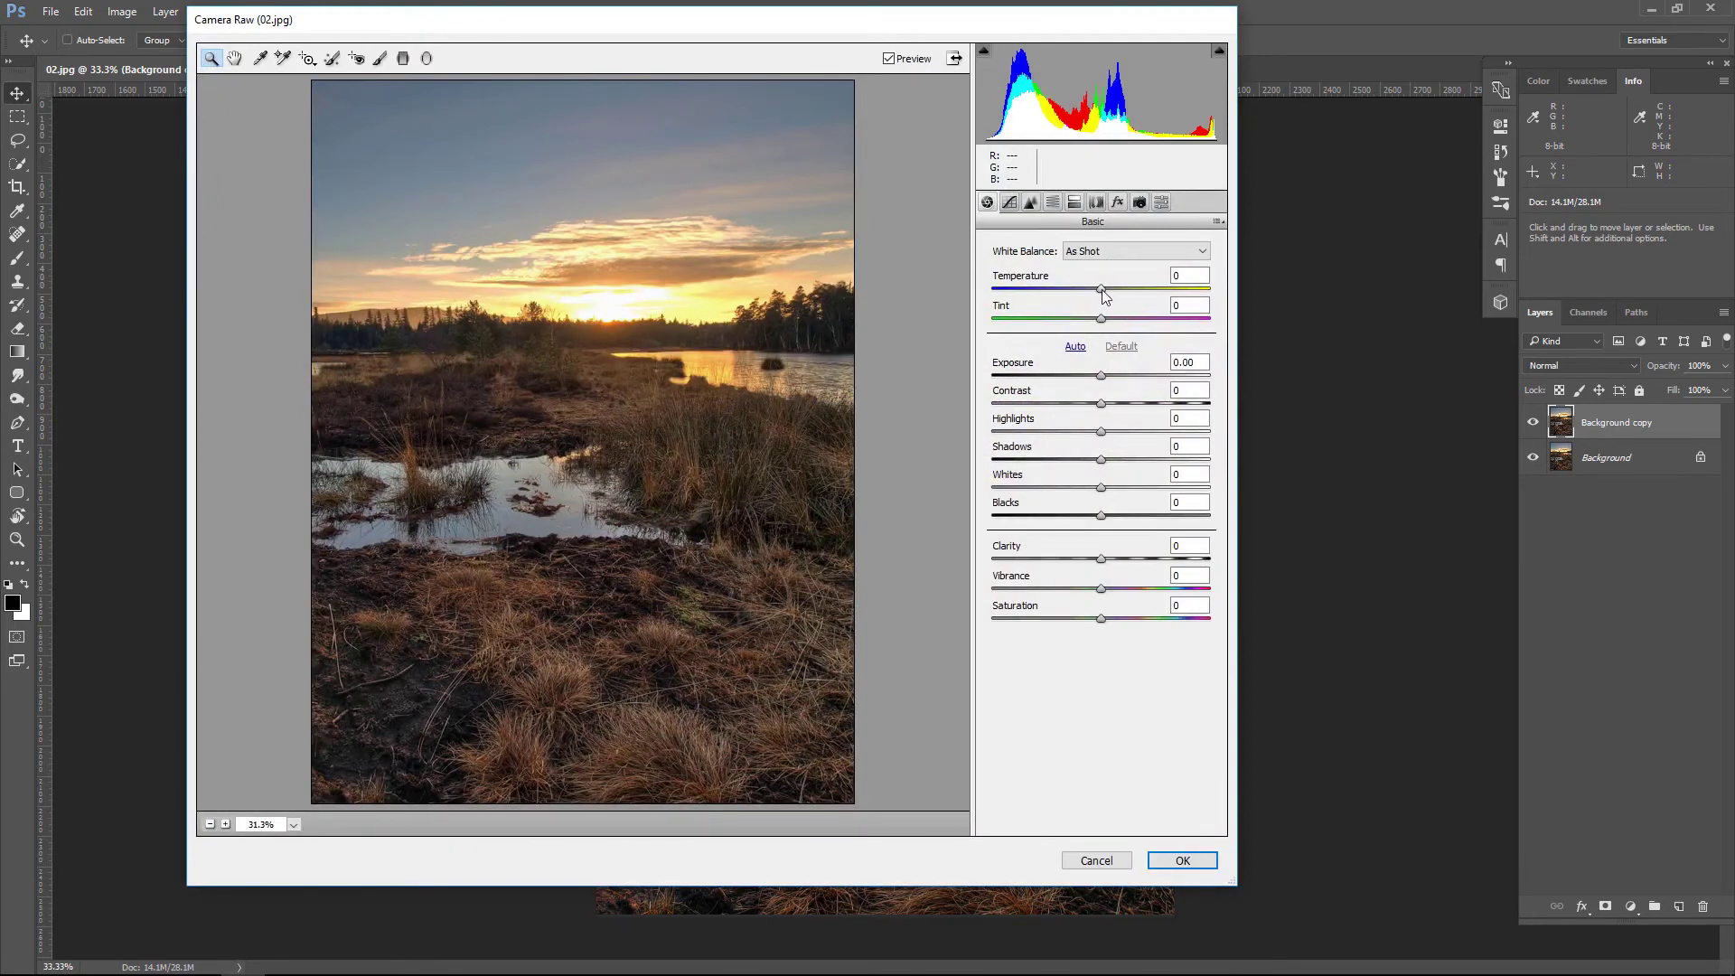
Cool the temperature to -17 and set exposure to exactly +1.00.
{"action": "mouse_move", "coordinate": [1102, 289]}
{"action": "left_mouse_down"}
{"action": "mouse_move", "coordinate": [1082, 288]}
{"action": "mouse_move", "coordinate": [1112, 322]}
{"action": "left_mouse_up"}
{"action": "left_click", "coordinate": [1102, 318]}
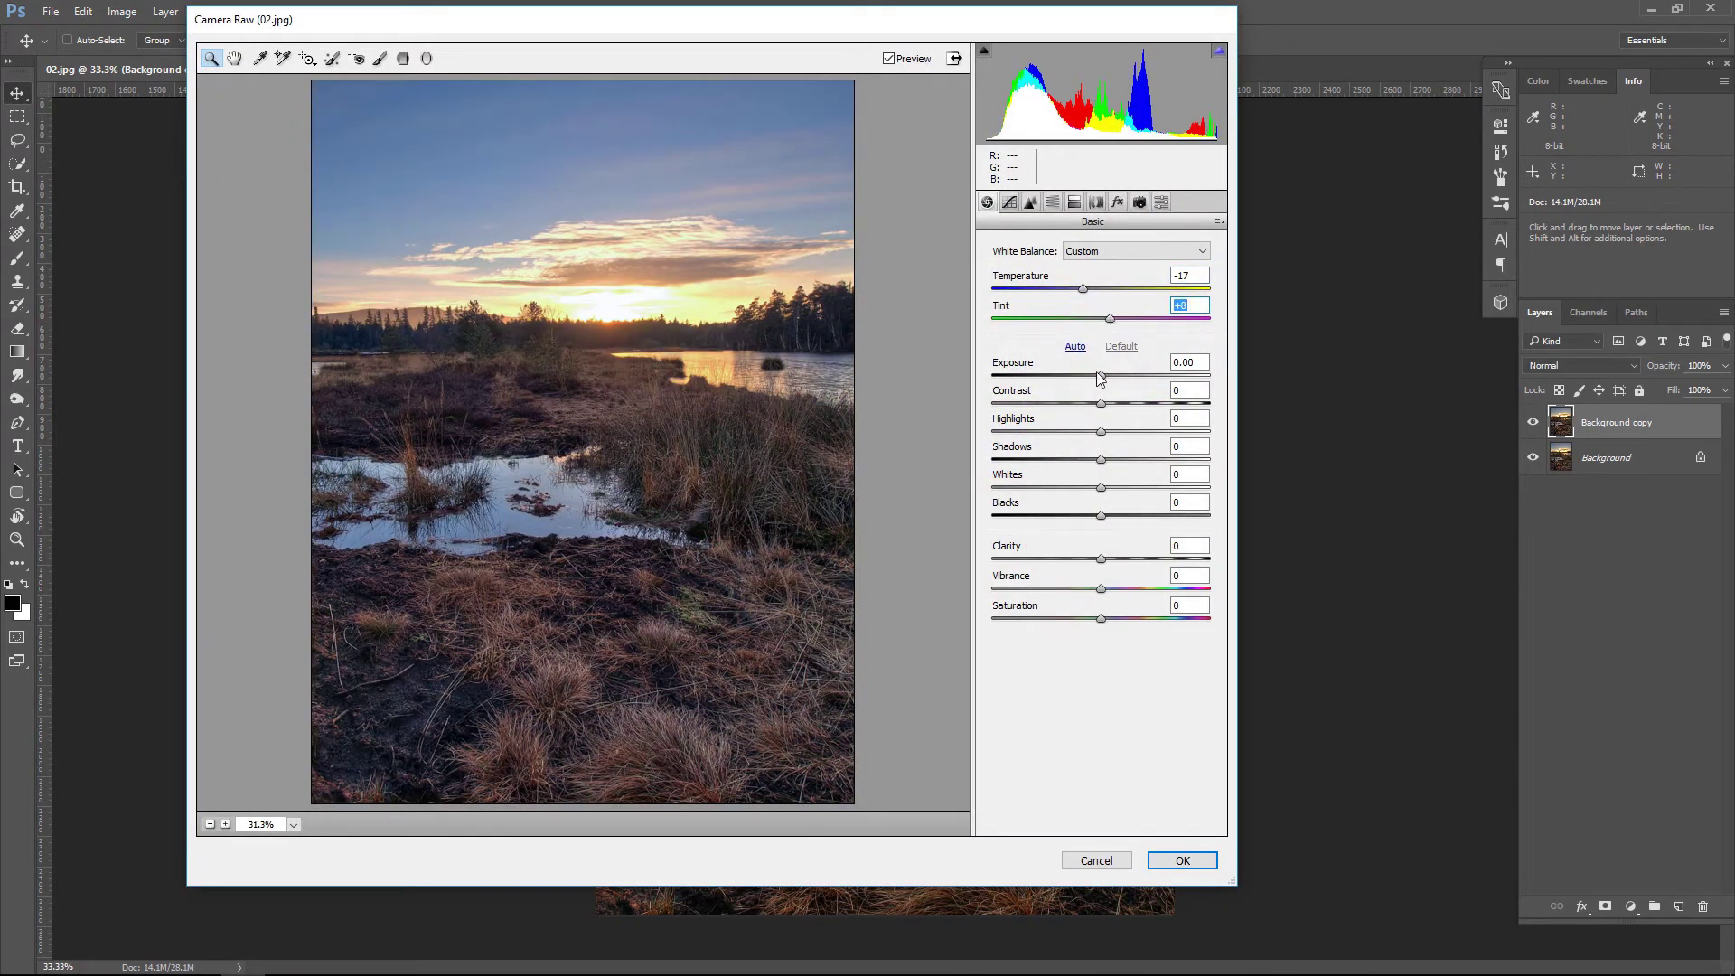
{"action": "mouse_move", "coordinate": [1101, 383]}
{"action": "left_mouse_down"}
{"action": "mouse_move", "coordinate": [1123, 383]}
{"action": "mouse_move", "coordinate": [1111, 403]}
{"action": "mouse_move", "coordinate": [1163, 405]}
{"action": "mouse_move", "coordinate": [1016, 434]}
{"action": "left_mouse_up"}
{"action": "left_click", "coordinate": [1104, 403]}
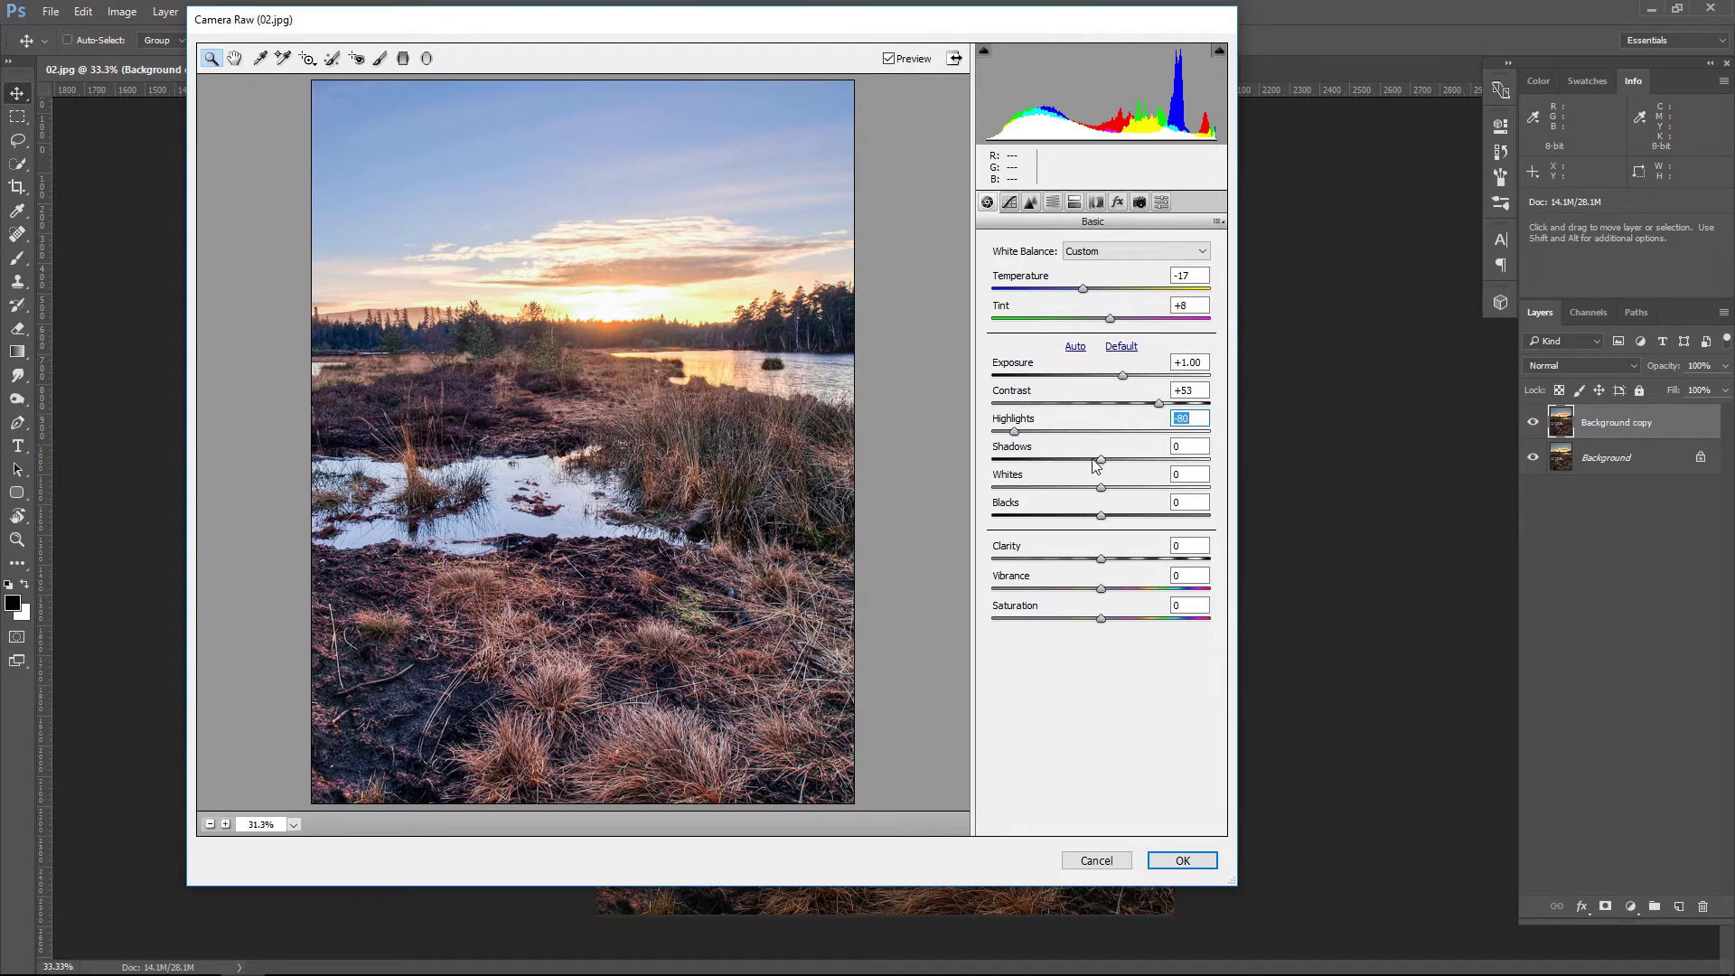
Lift shadows to +40, raise blacks slightly, and add clarity and vibrance.
{"action": "mouse_move", "coordinate": [1101, 460]}
{"action": "left_mouse_down"}
{"action": "mouse_move", "coordinate": [1146, 461]}
{"action": "mouse_move", "coordinate": [1160, 493]}
{"action": "mouse_move", "coordinate": [1085, 519]}
{"action": "left_mouse_up"}
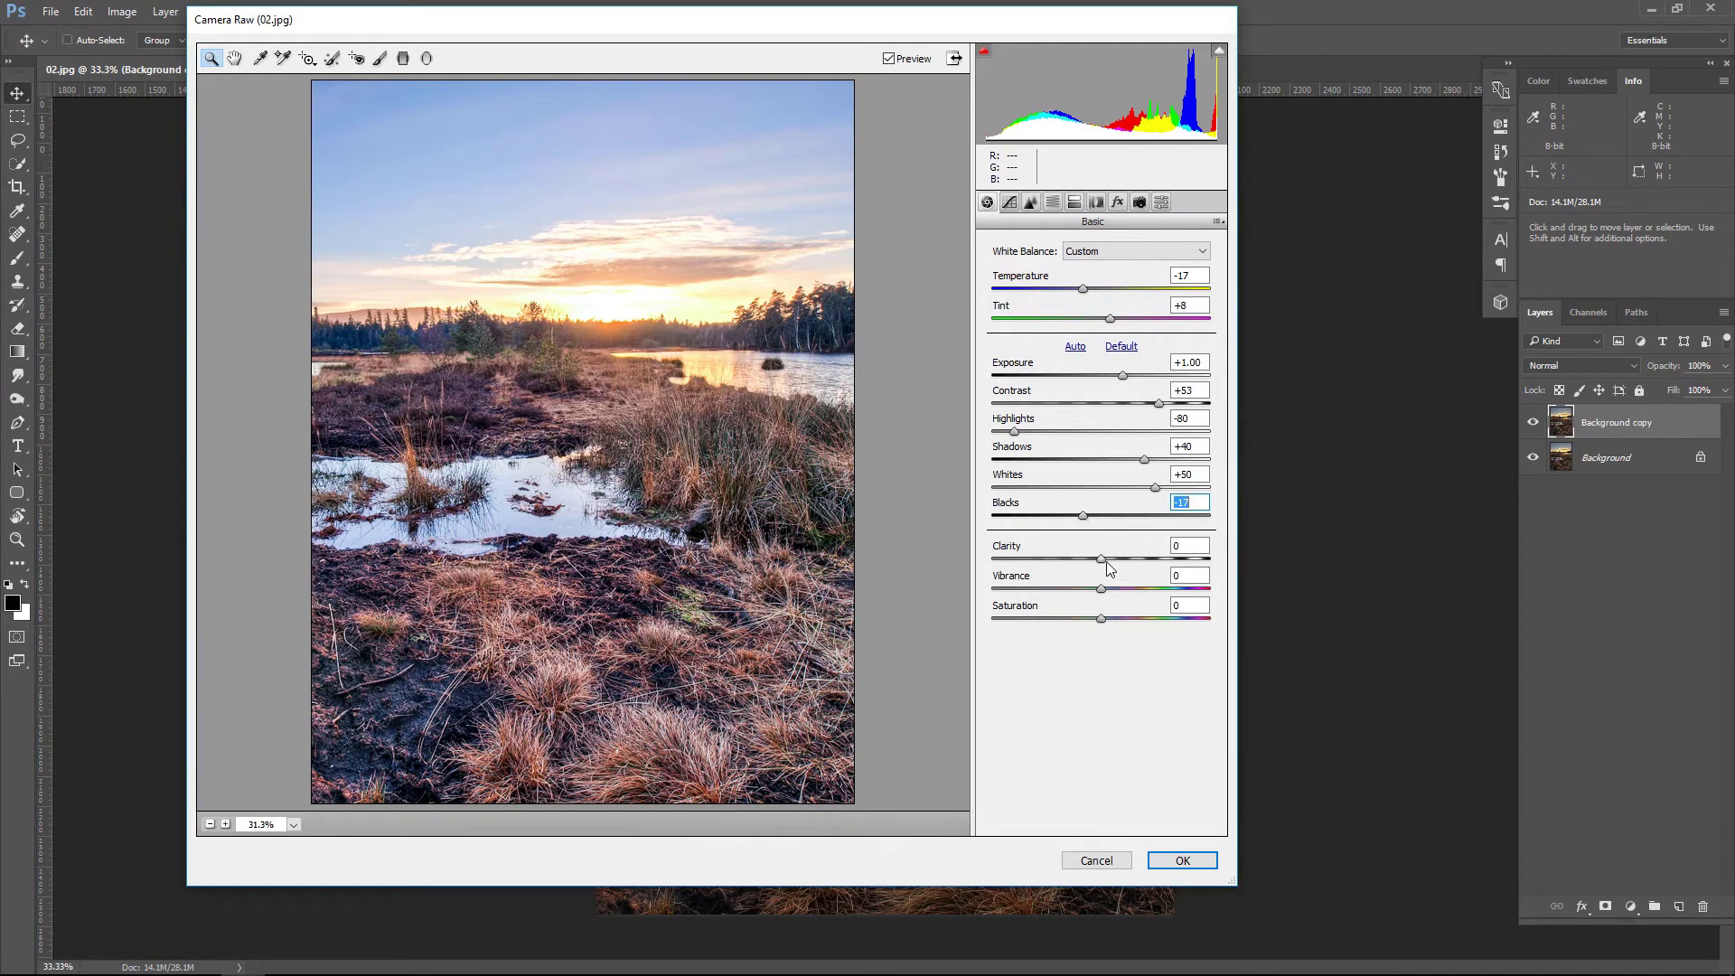
{"action": "left_click_drag", "start_coordinate": [1102, 560], "coordinate": [1149, 566]}
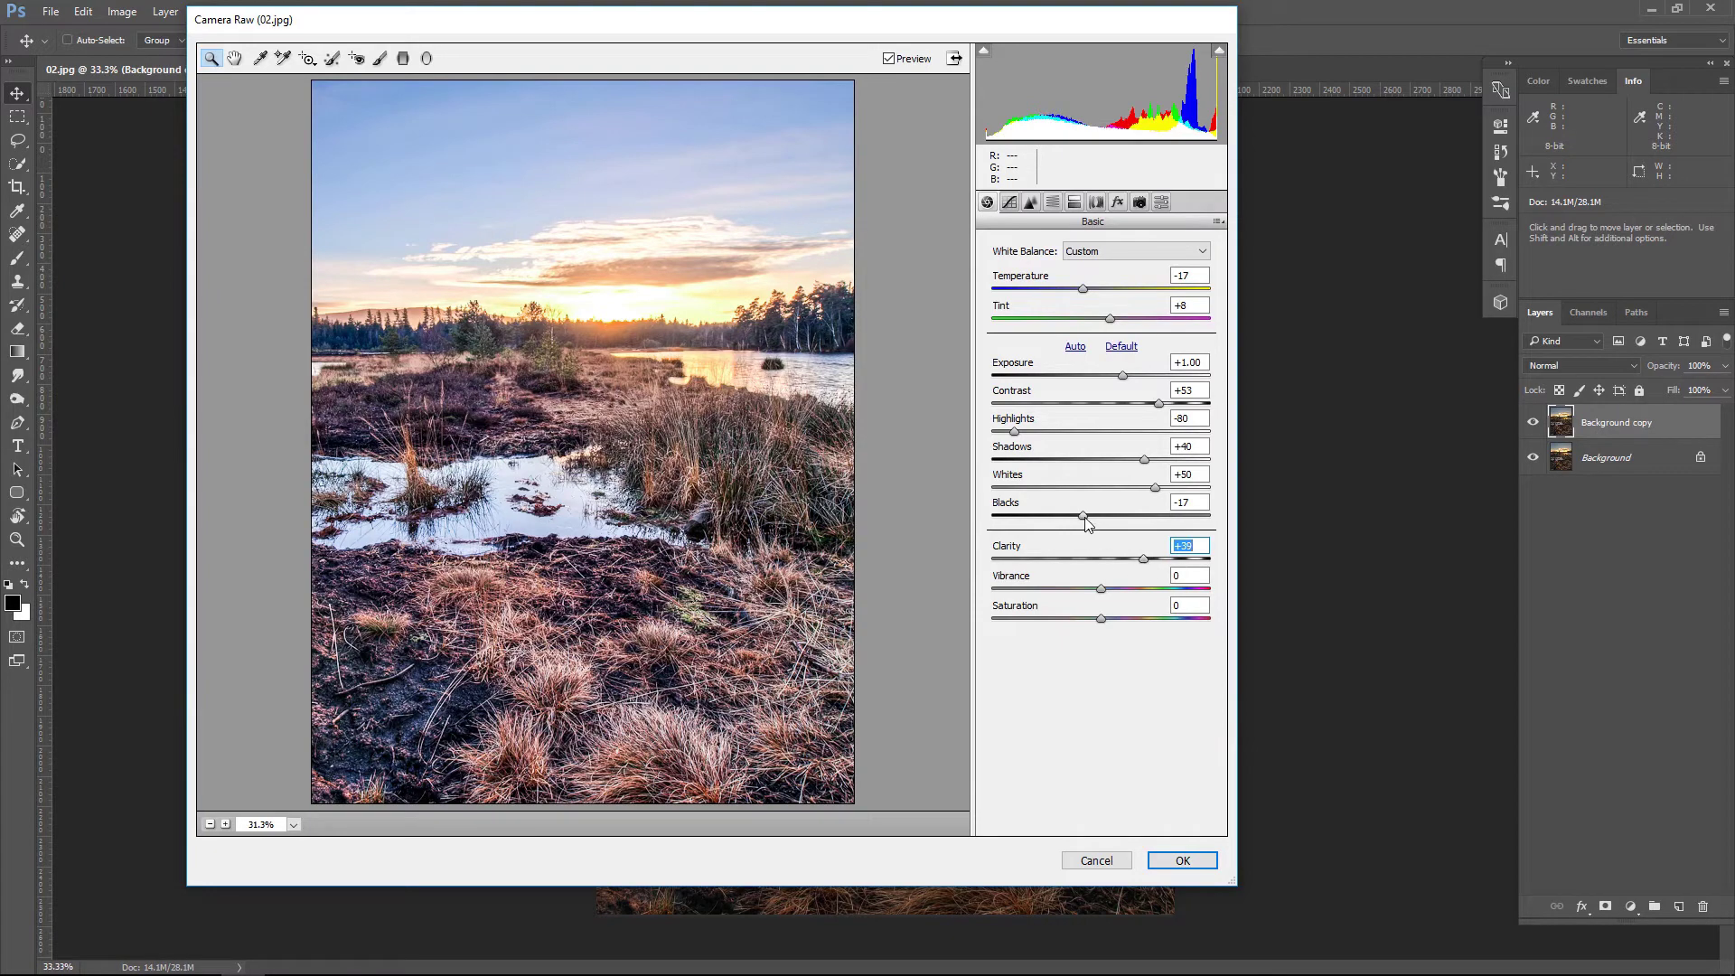
{"action": "left_click_drag", "start_coordinate": [1084, 516], "coordinate": [1106, 520]}
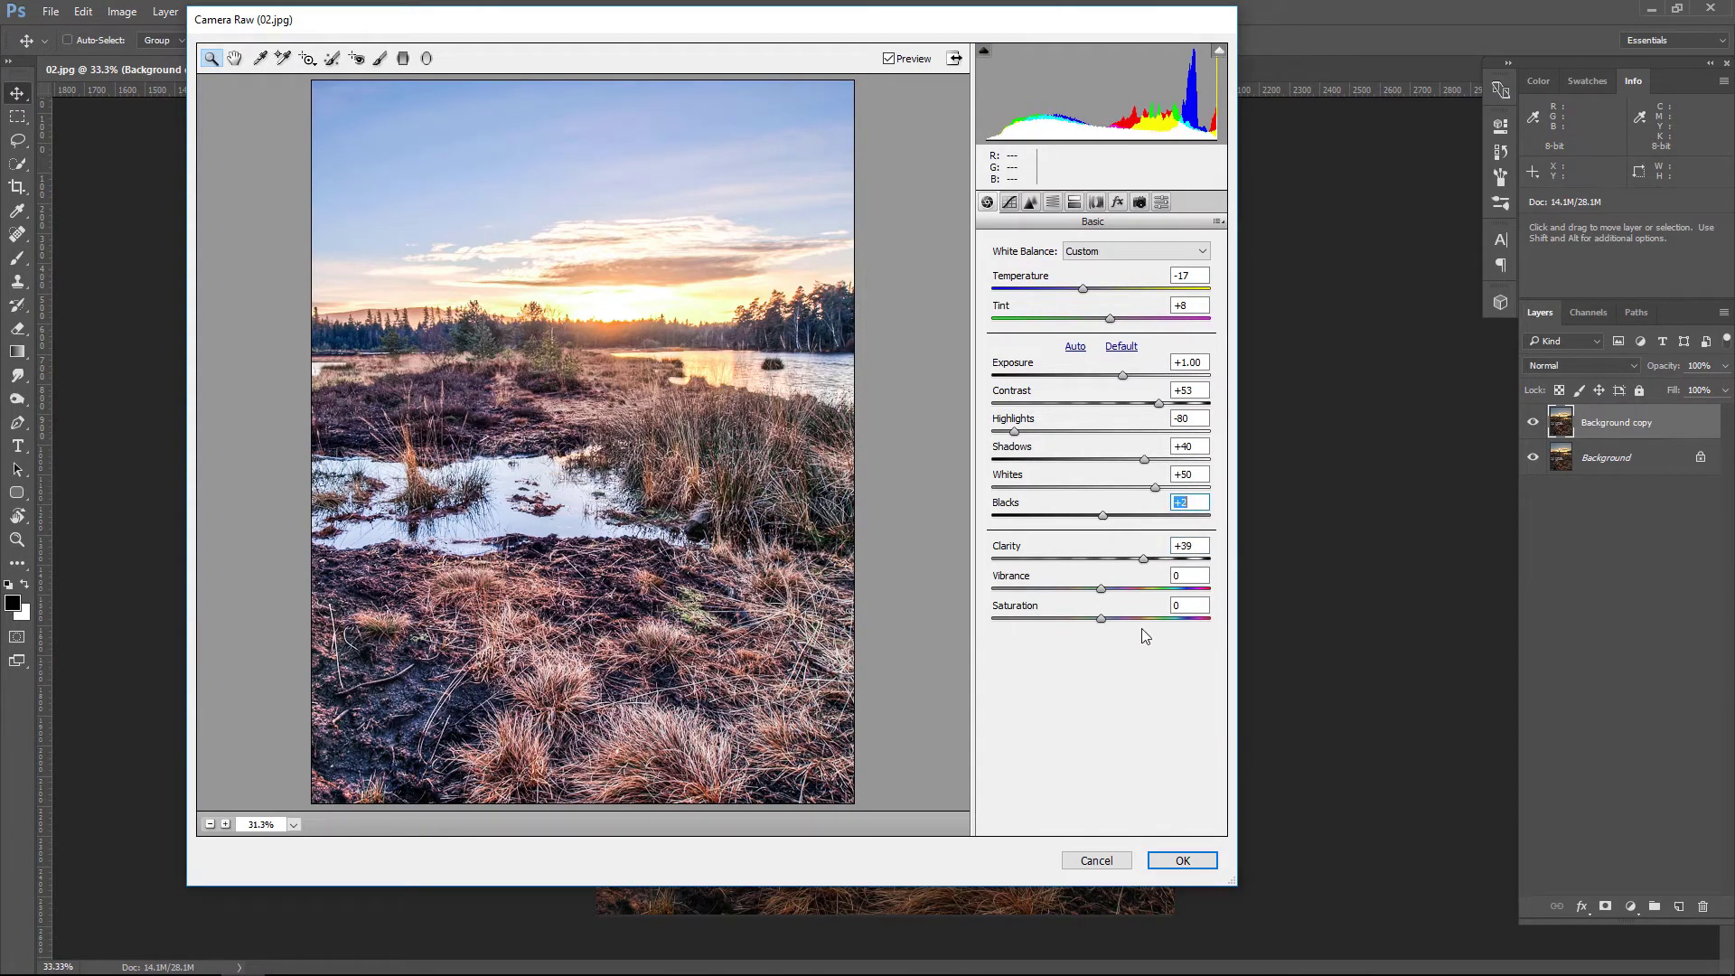
{"action": "mouse_move", "coordinate": [1112, 588]}
{"action": "left_mouse_down"}
{"action": "mouse_move", "coordinate": [1157, 593]}
{"action": "mouse_move", "coordinate": [1088, 618]}
{"action": "left_mouse_up"}
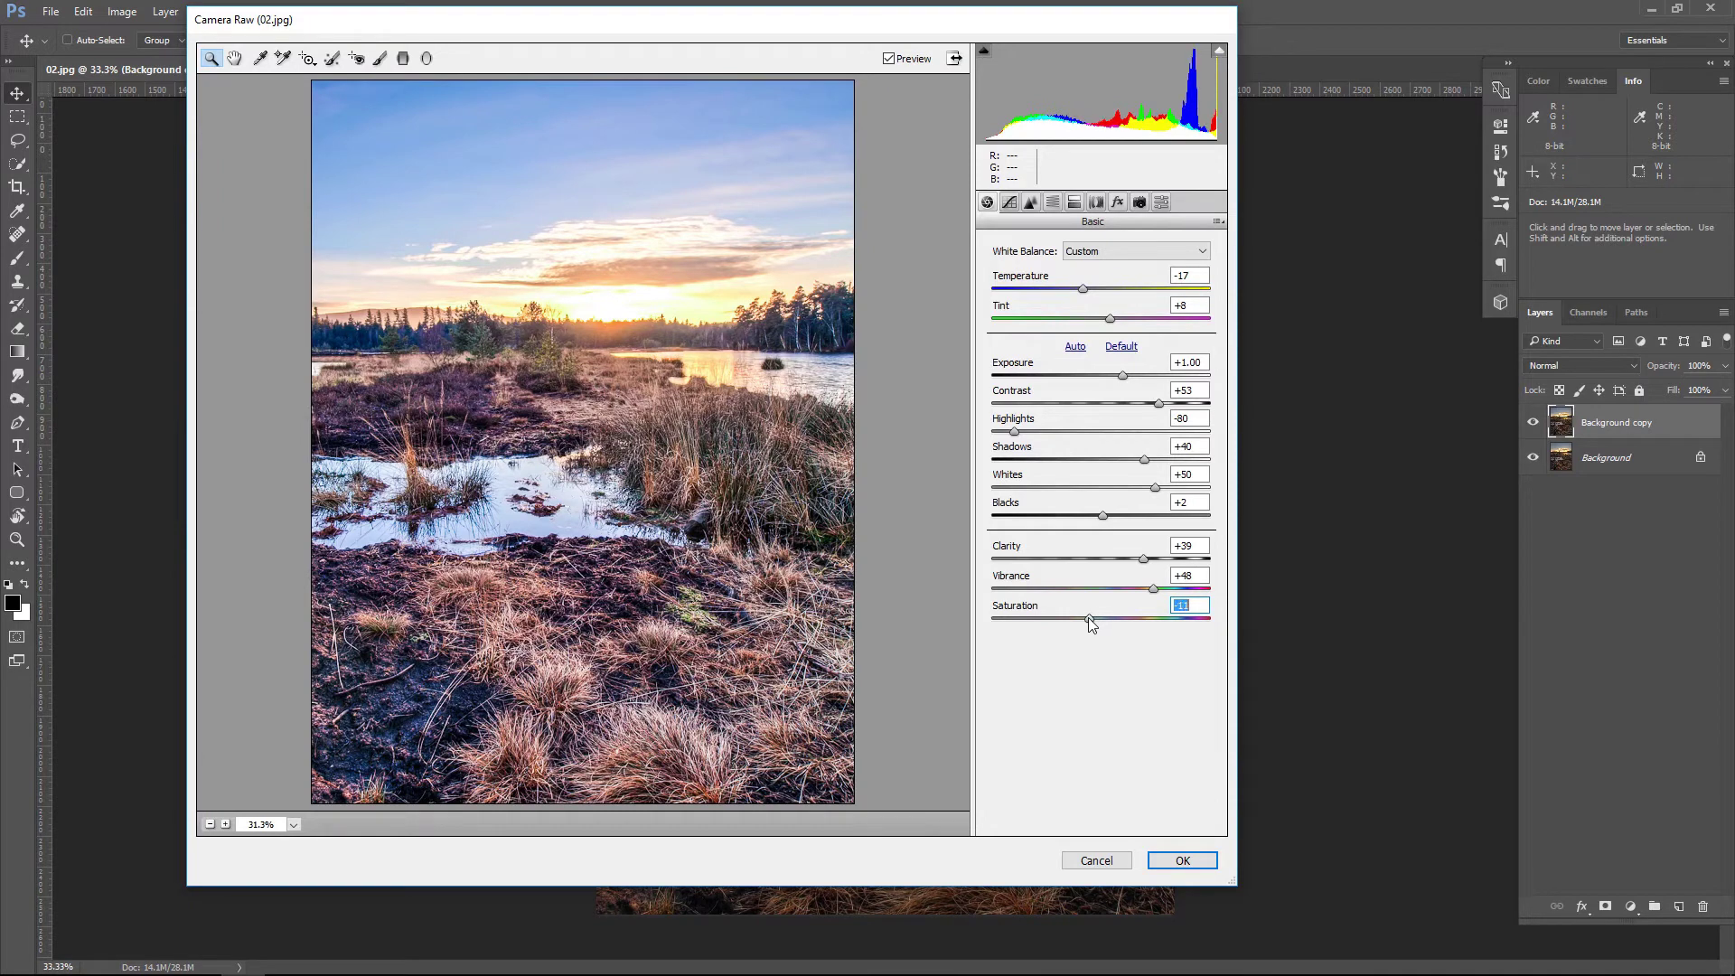
{"action": "key", "text": "g"}
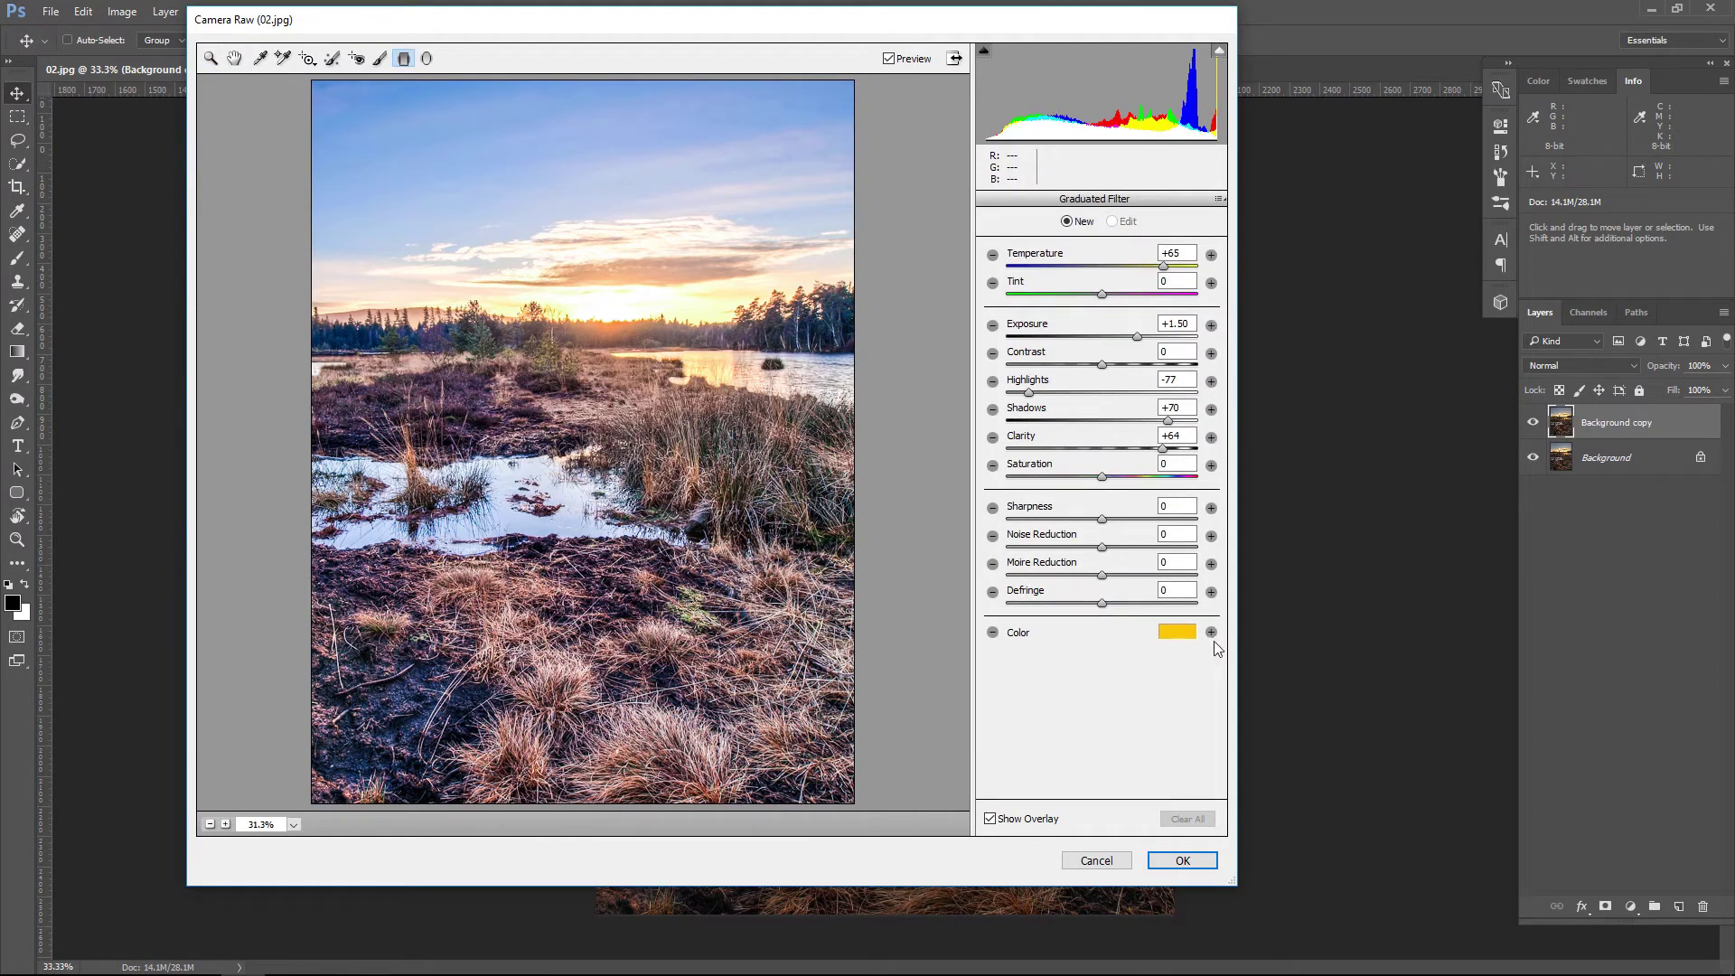
Reset the graduated filter settings and give it a cyan colour tint.
{"action": "left_click", "coordinate": [1177, 632]}
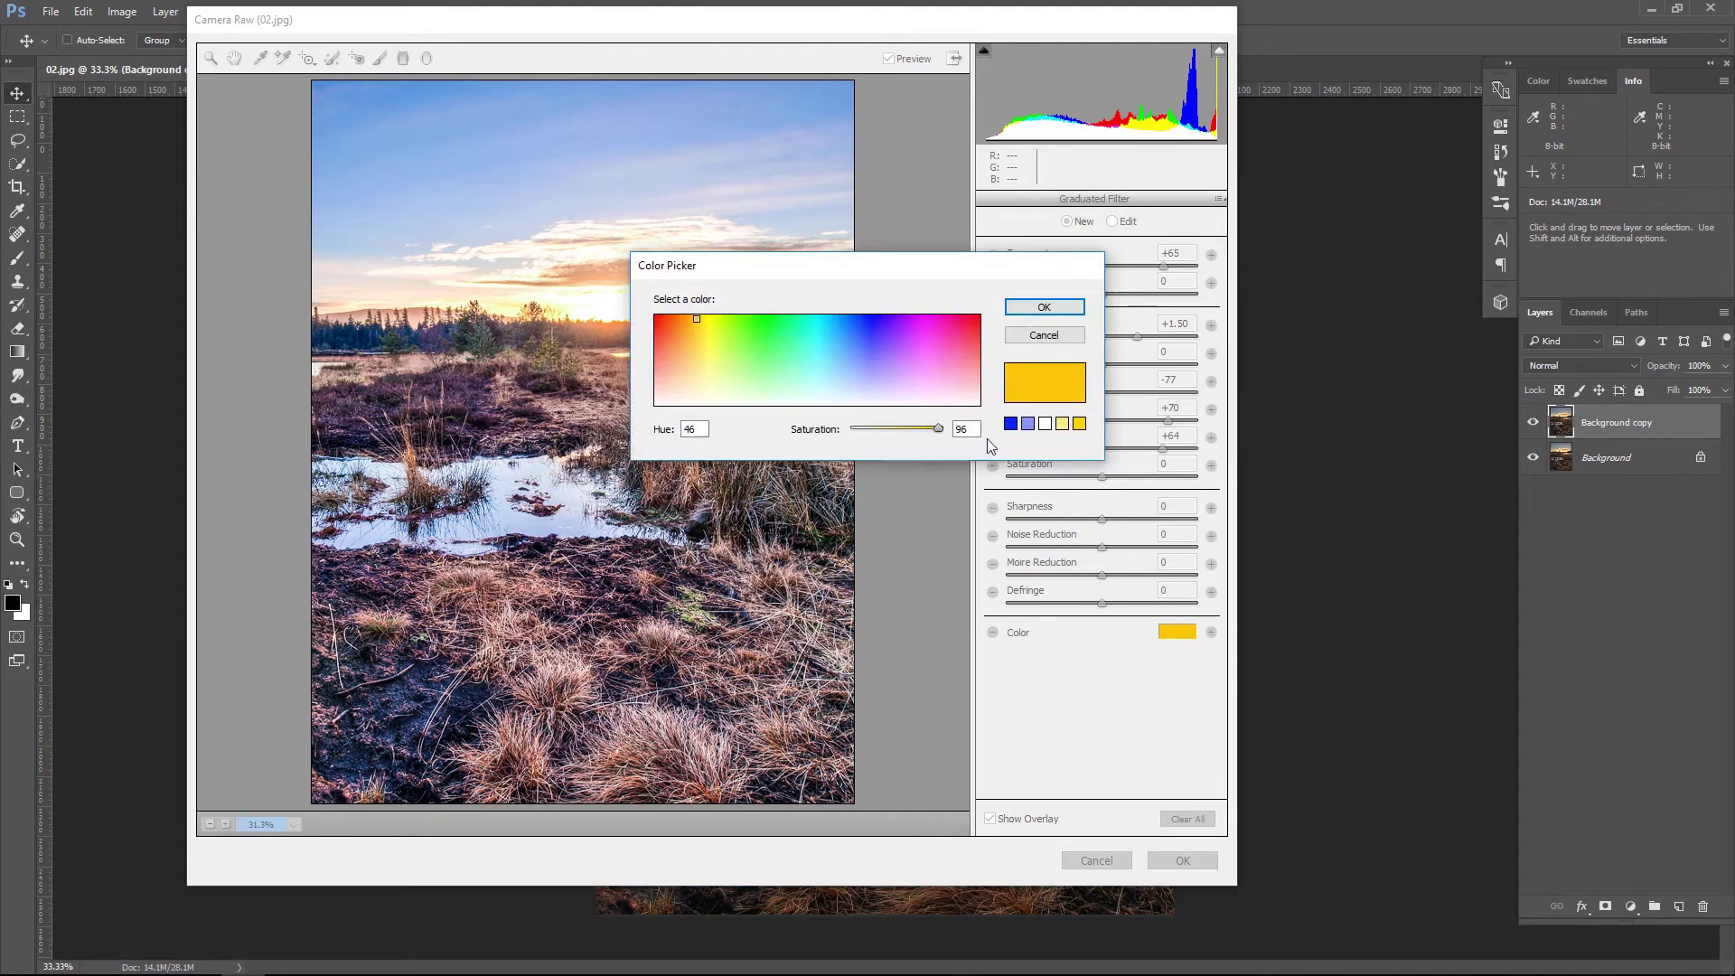
{"action": "left_click", "coordinate": [1047, 336]}
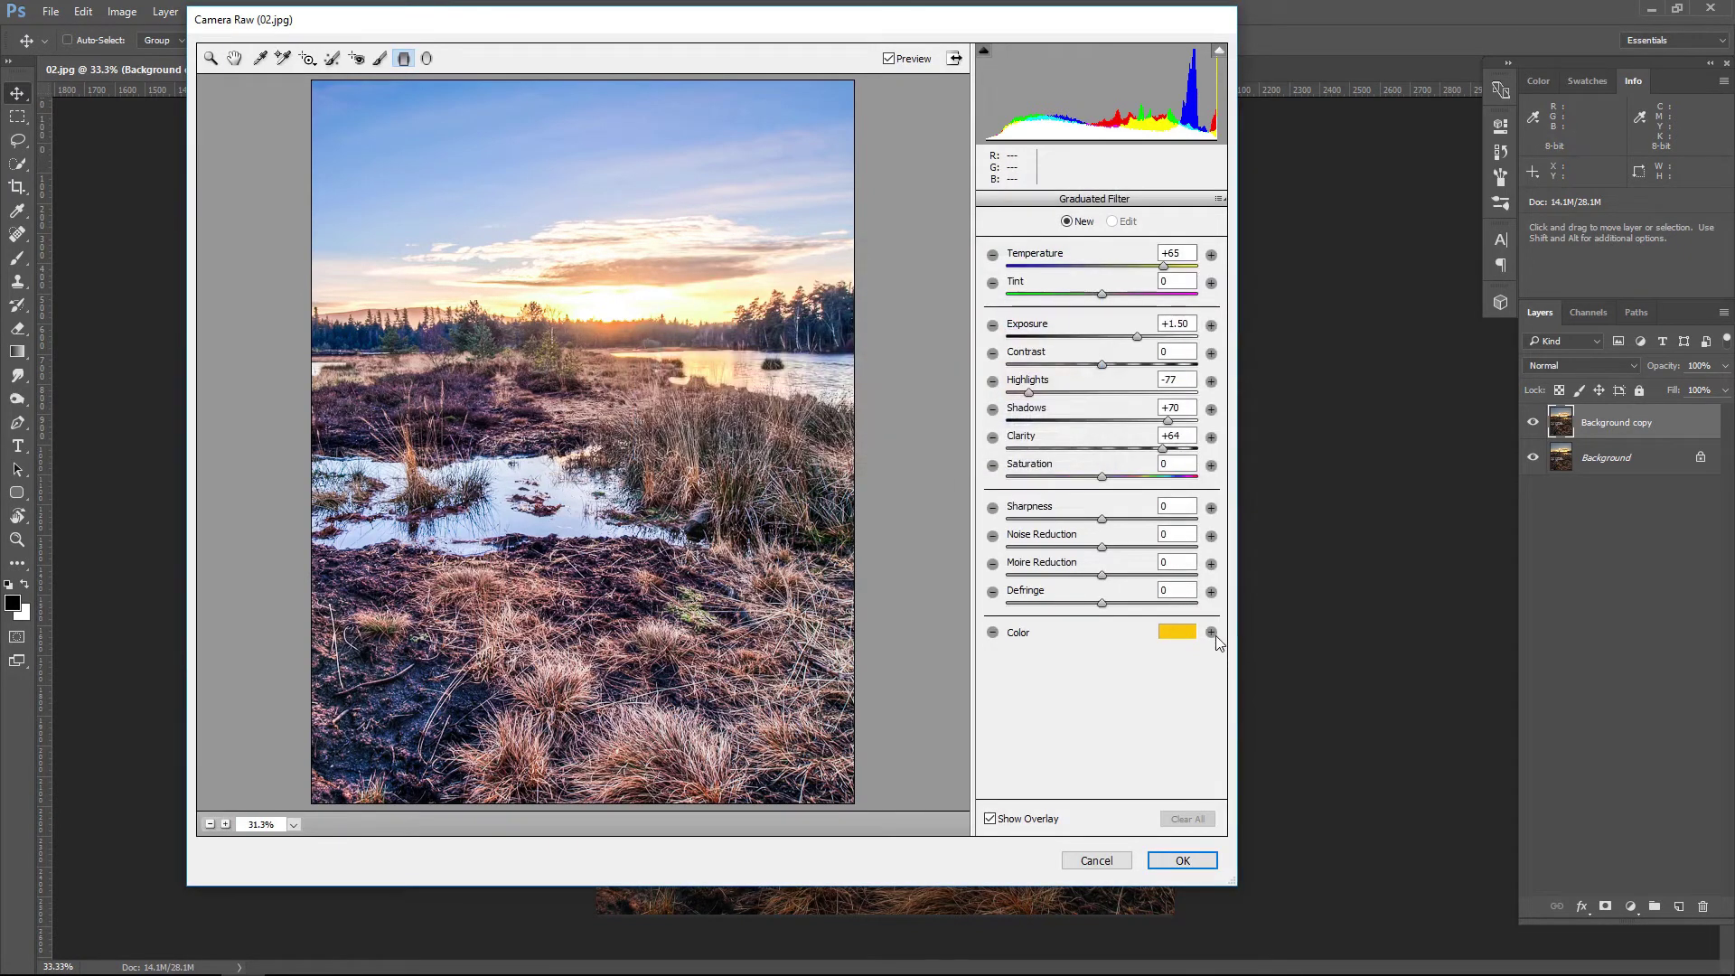
{"action": "left_click", "coordinate": [1212, 632]}
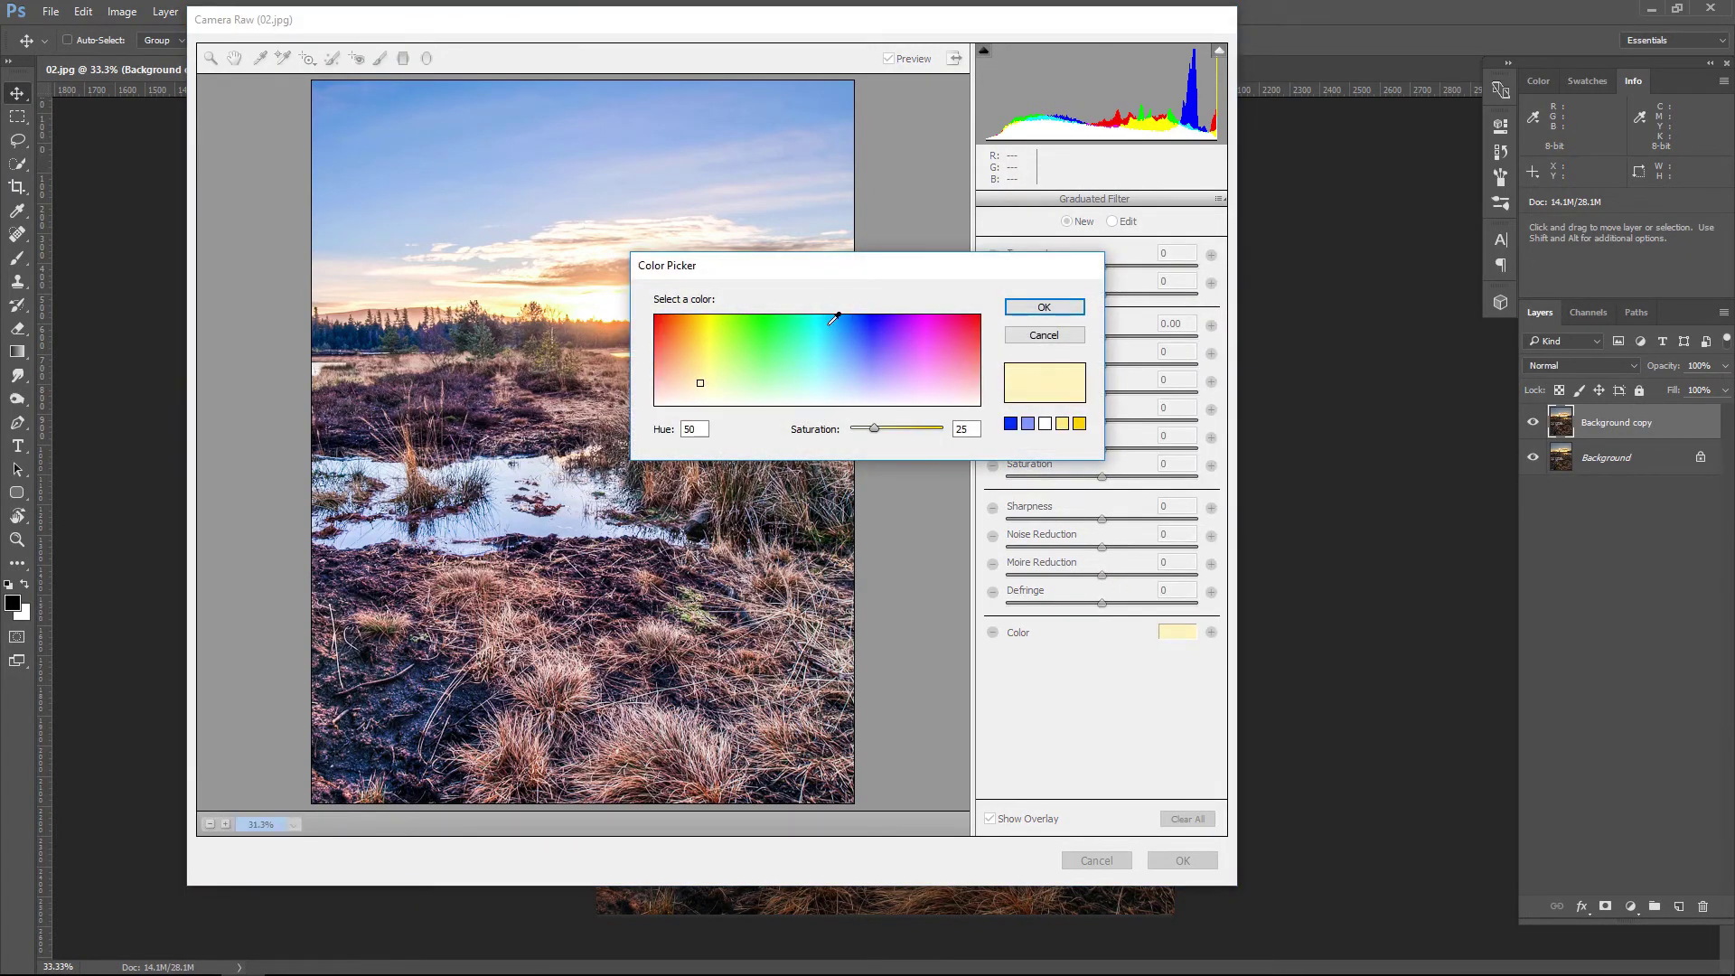
{"action": "left_click_drag", "start_coordinate": [833, 321], "coordinate": [832, 318]}
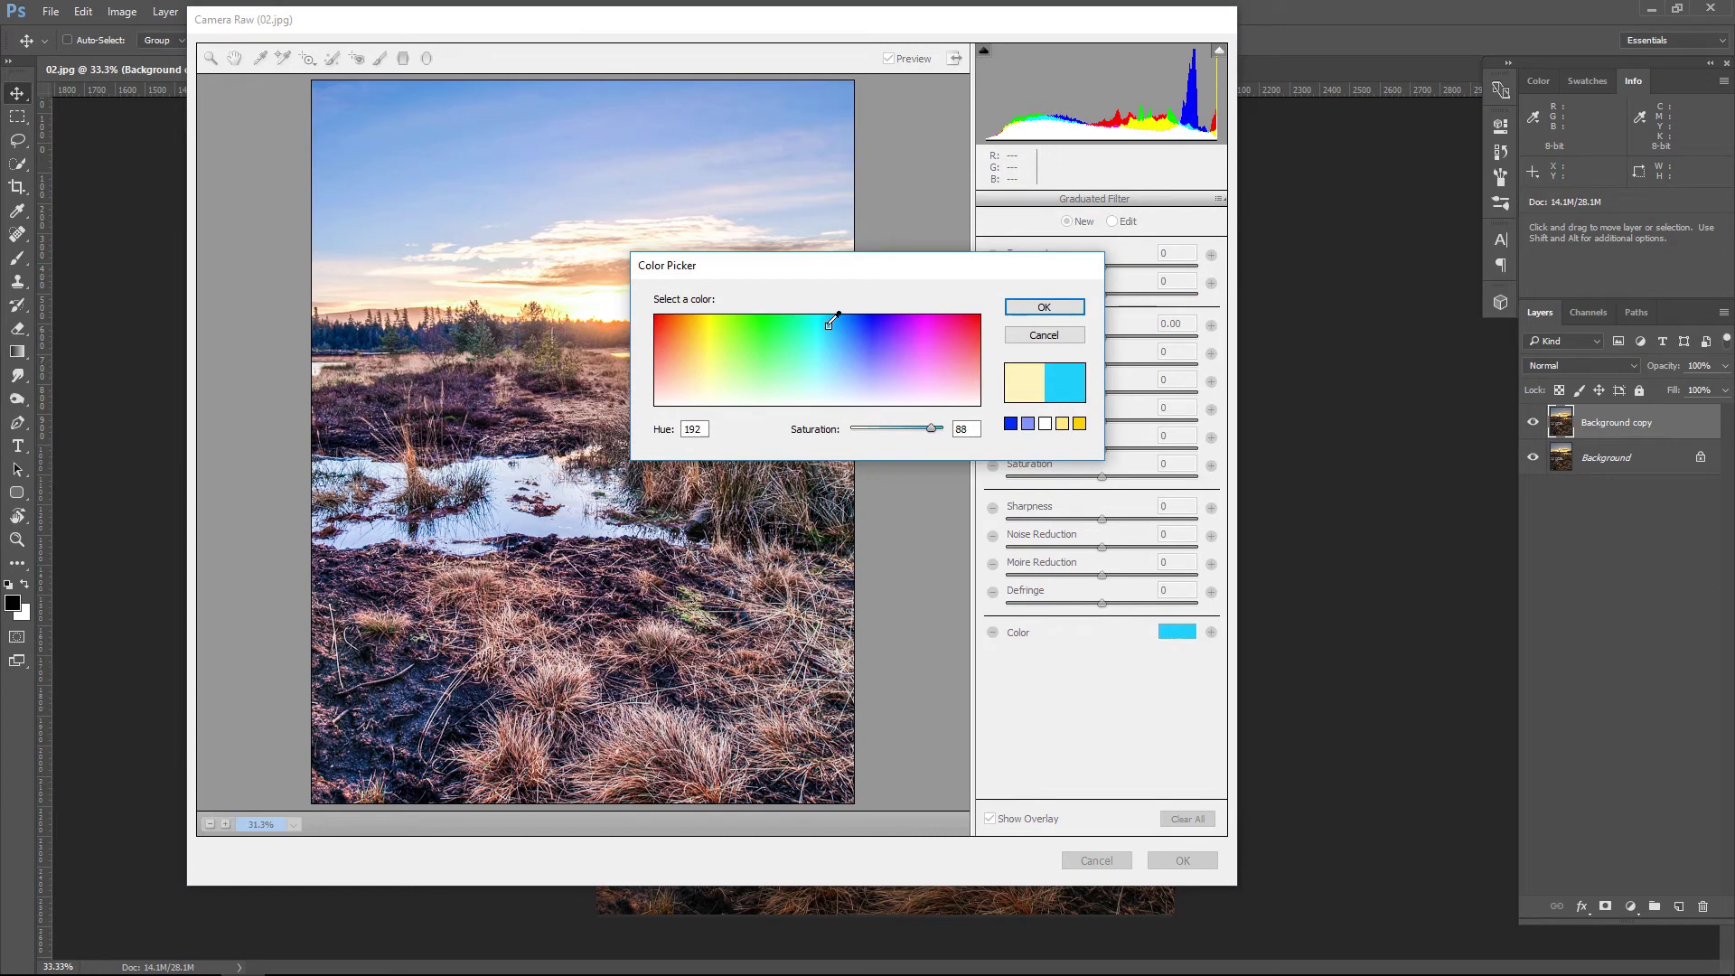
{"action": "left_click", "coordinate": [1044, 307]}
Drag the filter from sky top to horizon with temperature -36 and clarity +40, then fine-tune exposure and warmth.
{"action": "mouse_move", "coordinate": [1102, 266]}
{"action": "left_mouse_down"}
{"action": "mouse_move", "coordinate": [1067, 270]}
{"action": "mouse_move", "coordinate": [1132, 297]}
{"action": "mouse_move", "coordinate": [1102, 338]}
{"action": "mouse_move", "coordinate": [1072, 340]}
{"action": "left_mouse_up"}
{"action": "left_click_drag", "start_coordinate": [1102, 450], "coordinate": [1139, 449]}
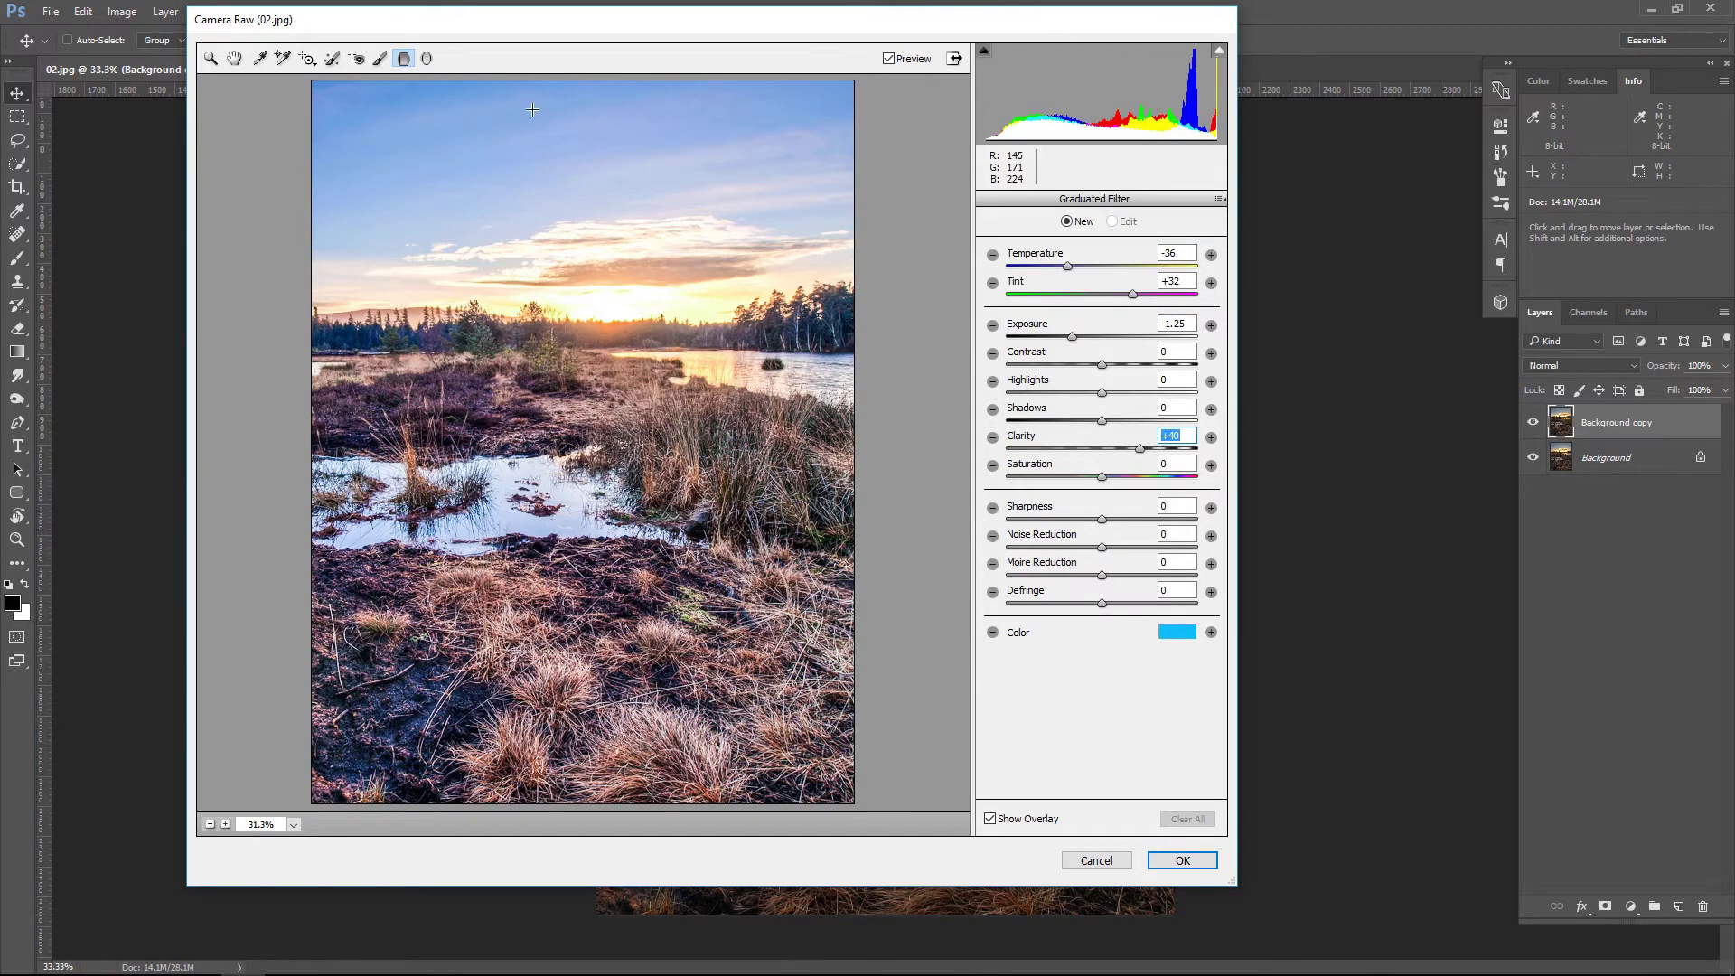
{"action": "left_click_drag", "start_coordinate": [549, 94], "coordinate": [549, 337]}
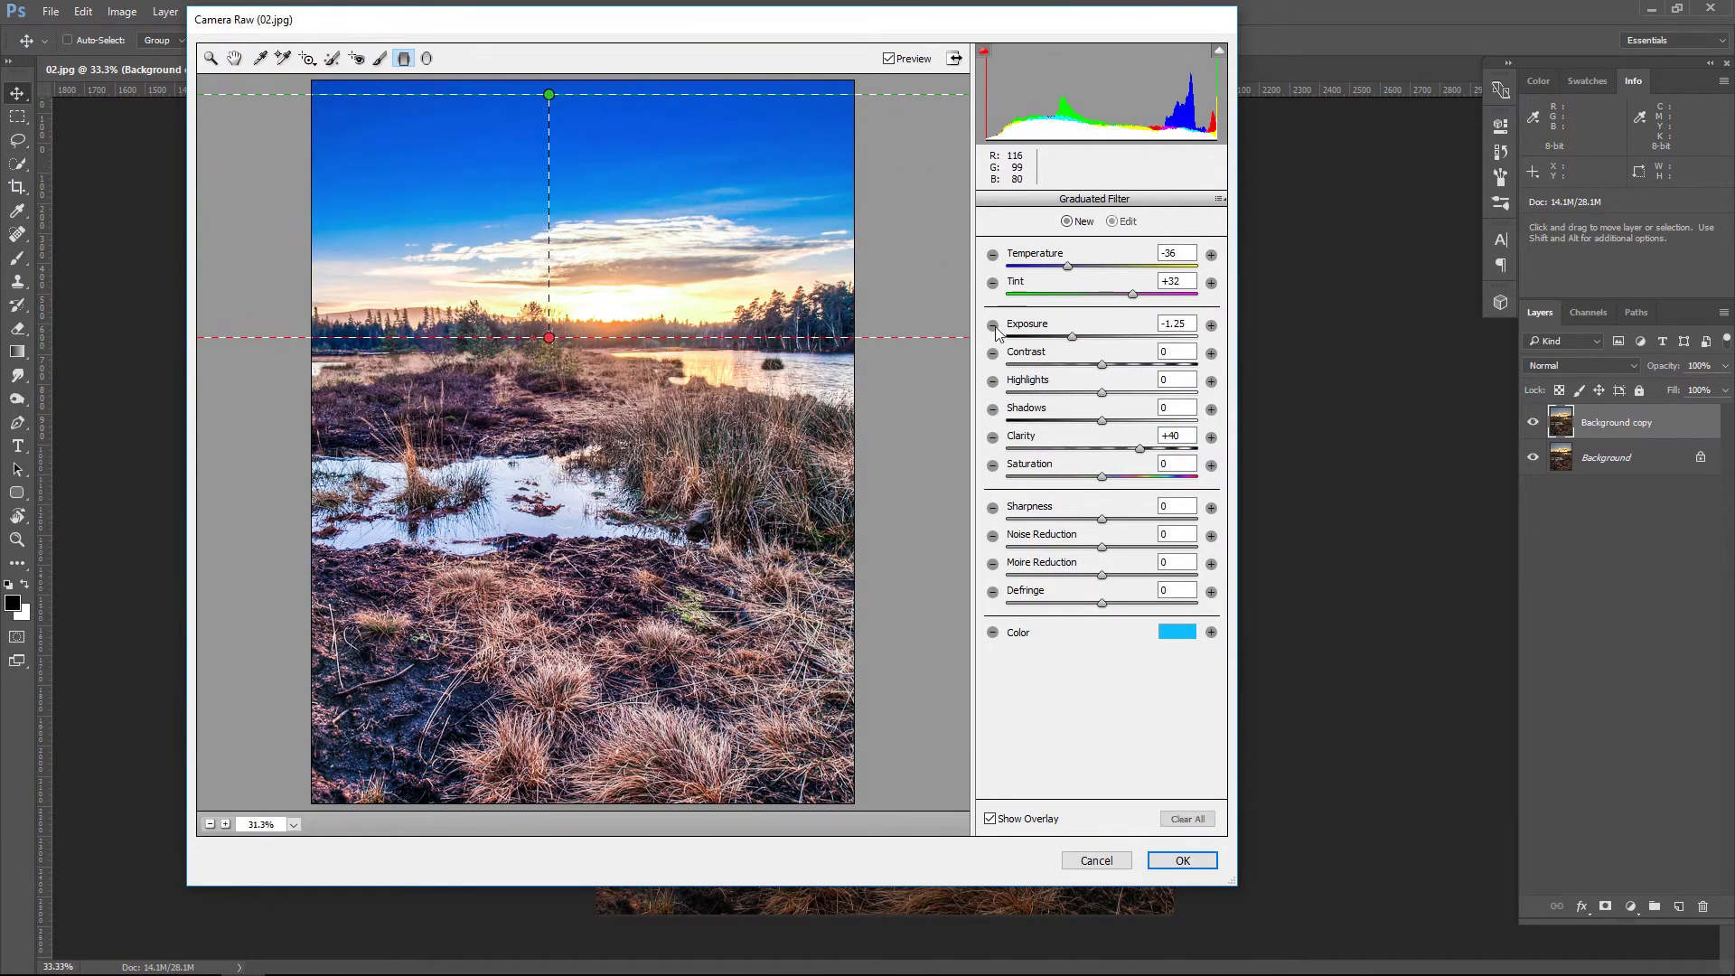
{"action": "left_click_drag", "start_coordinate": [1085, 340], "coordinate": [1096, 338]}
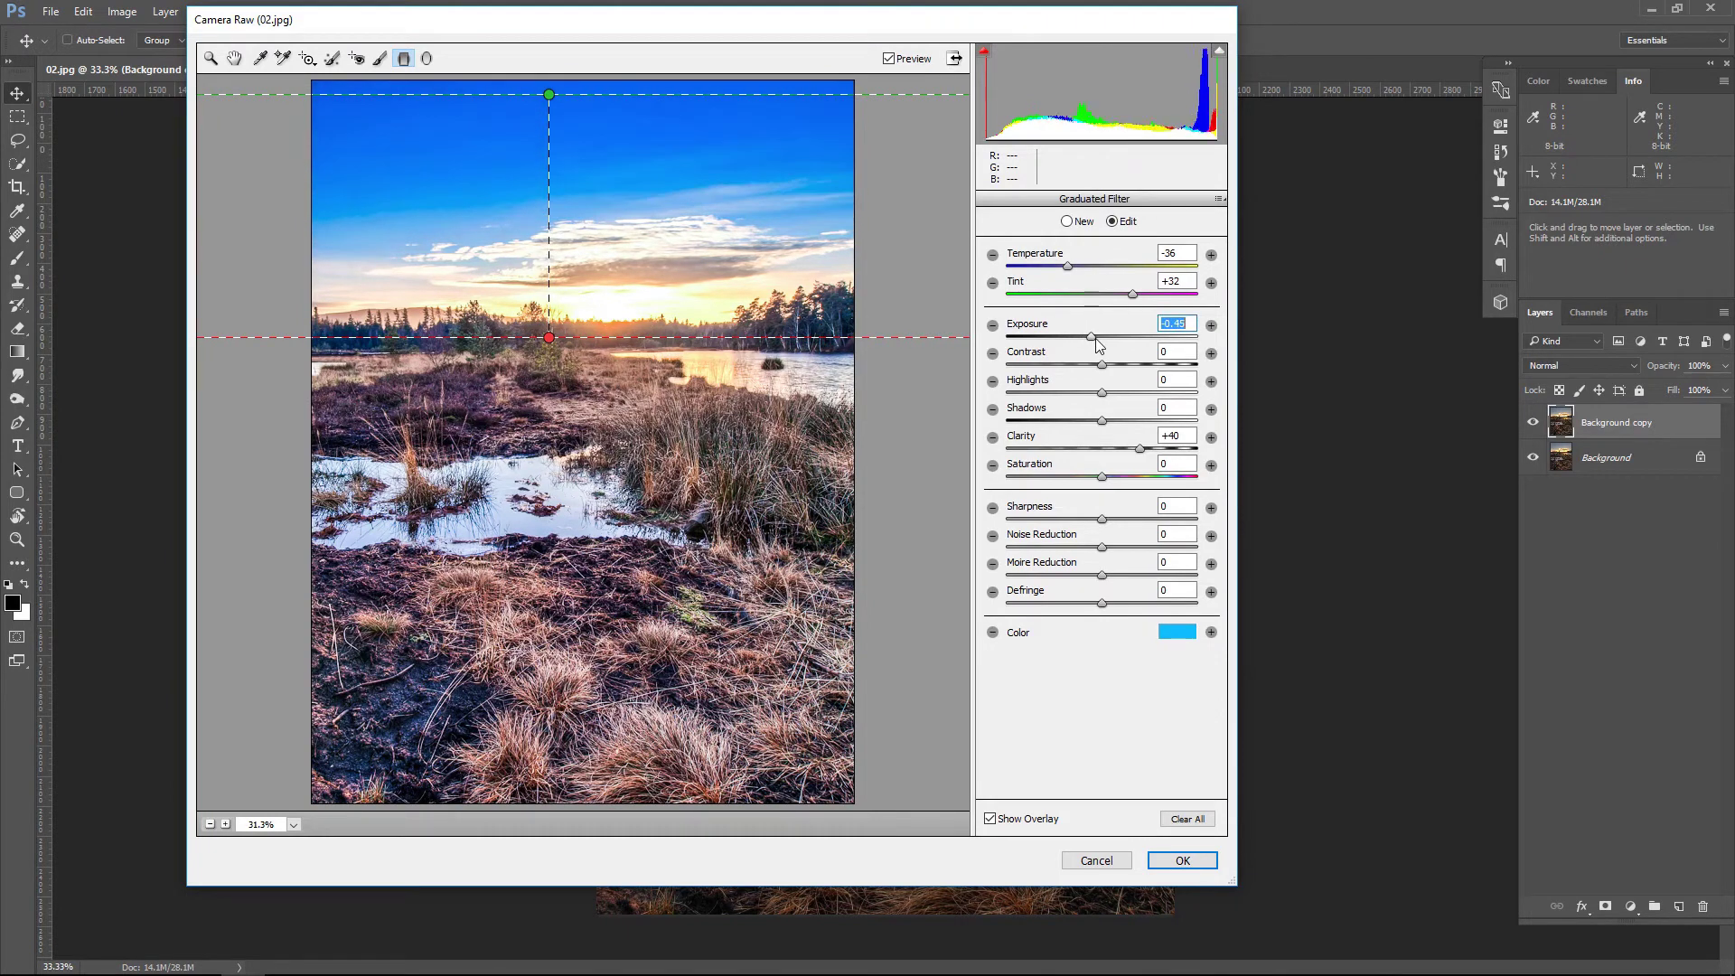
{"action": "left_click_drag", "start_coordinate": [1067, 266], "coordinate": [1099, 271]}
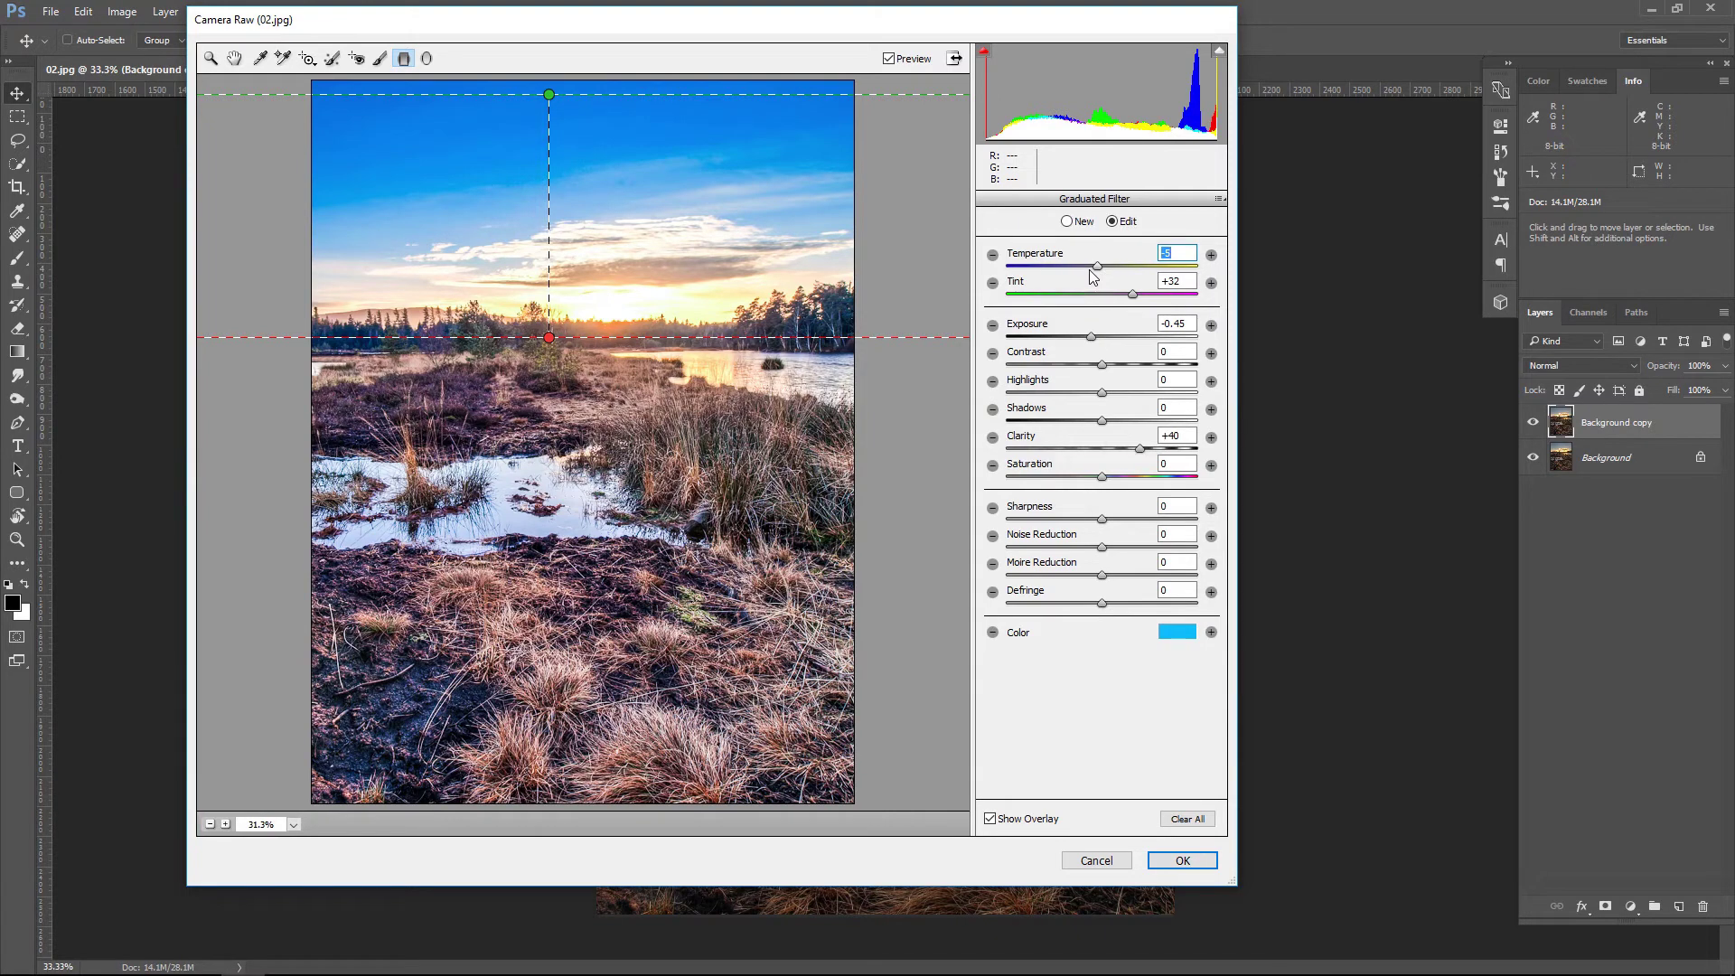
{"action": "left_click", "coordinate": [380, 58]}
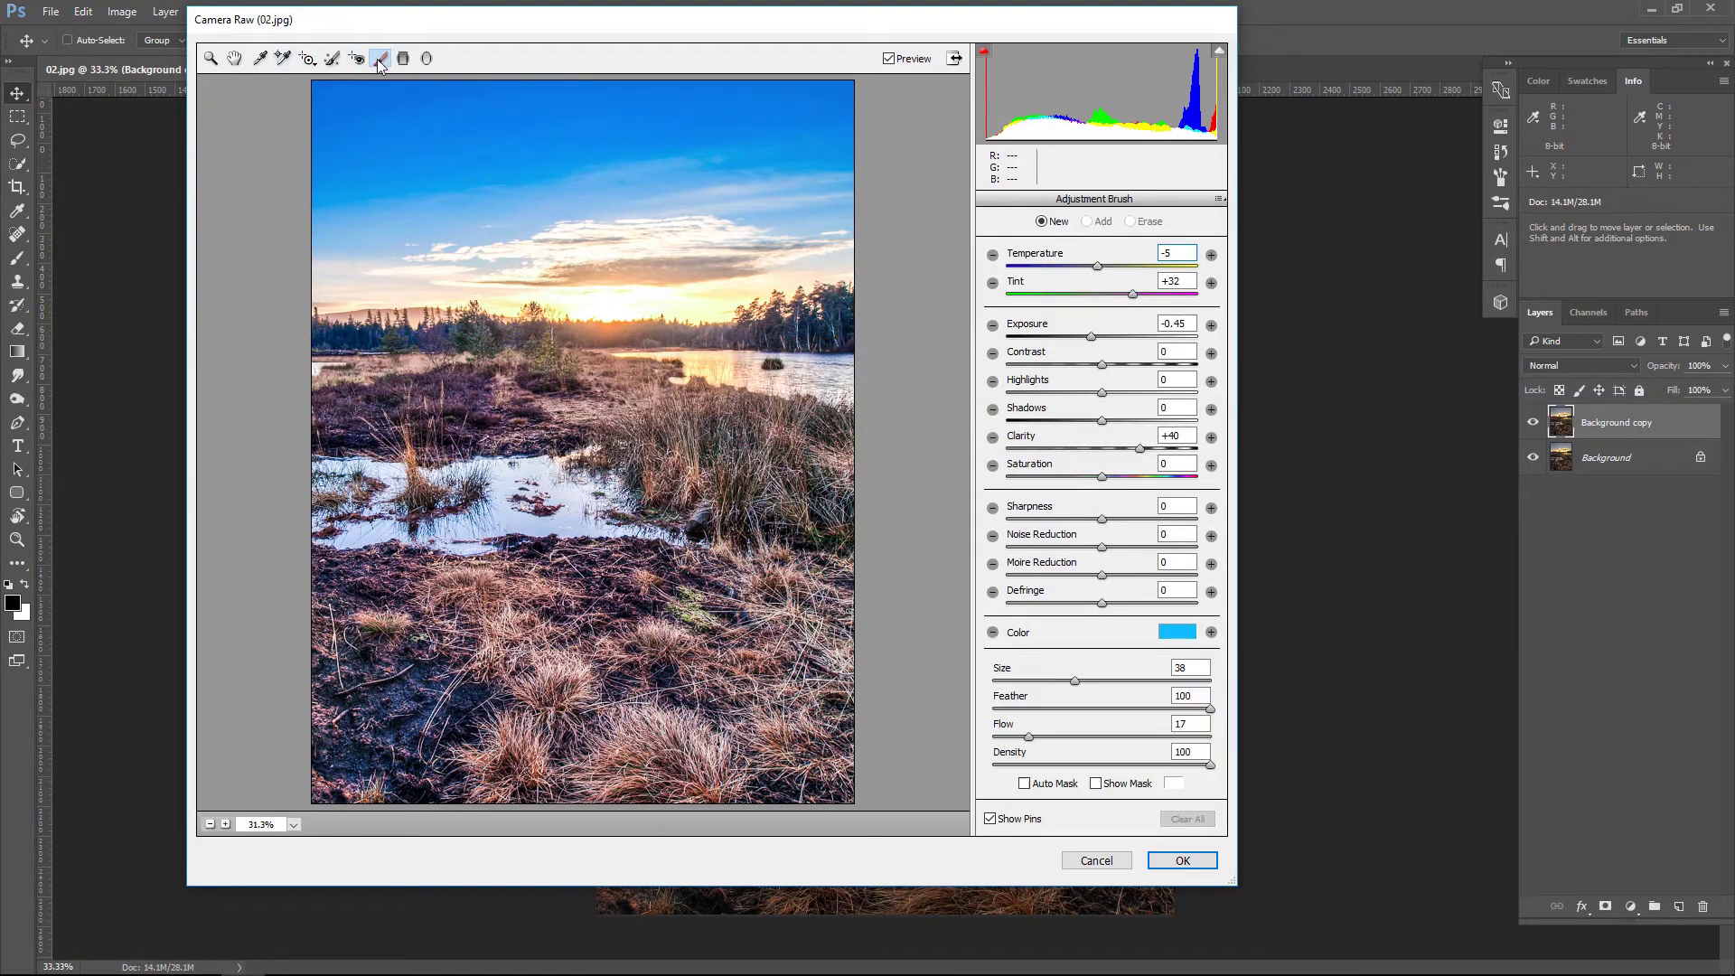
Give the adjustment brush an orange tint, temperature +71, contrast +22 and clarity +61.
{"action": "left_click", "coordinate": [1211, 632]}
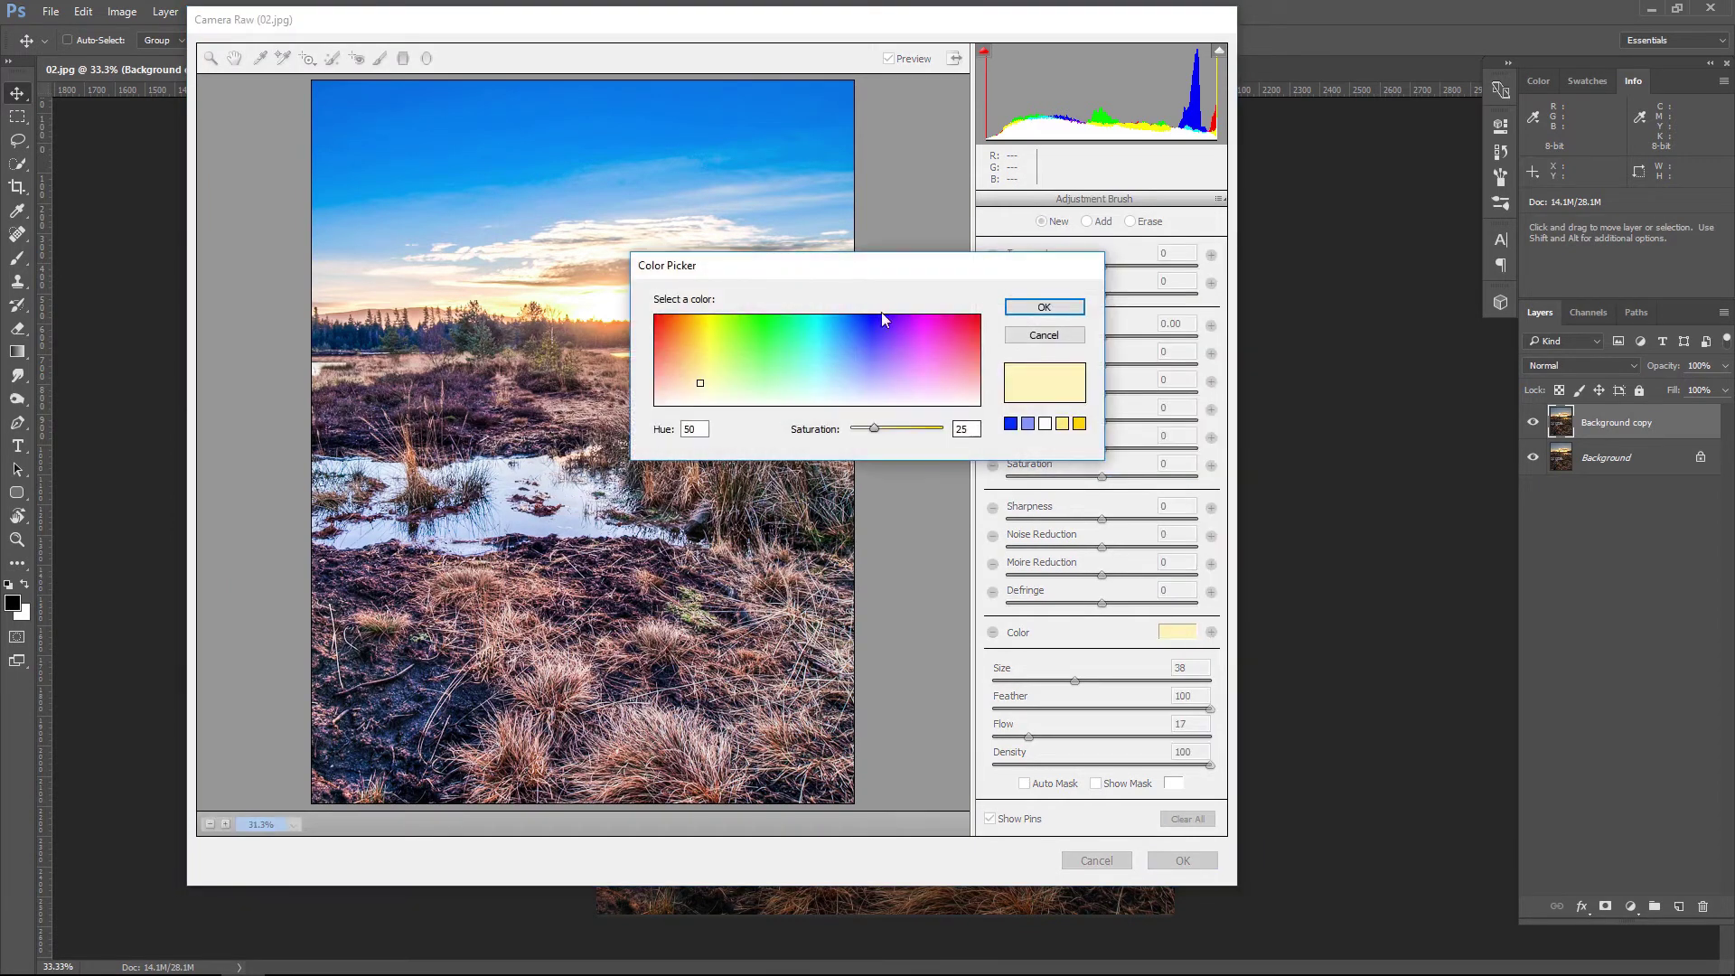
{"action": "left_click_drag", "start_coordinate": [712, 346], "coordinate": [697, 325]}
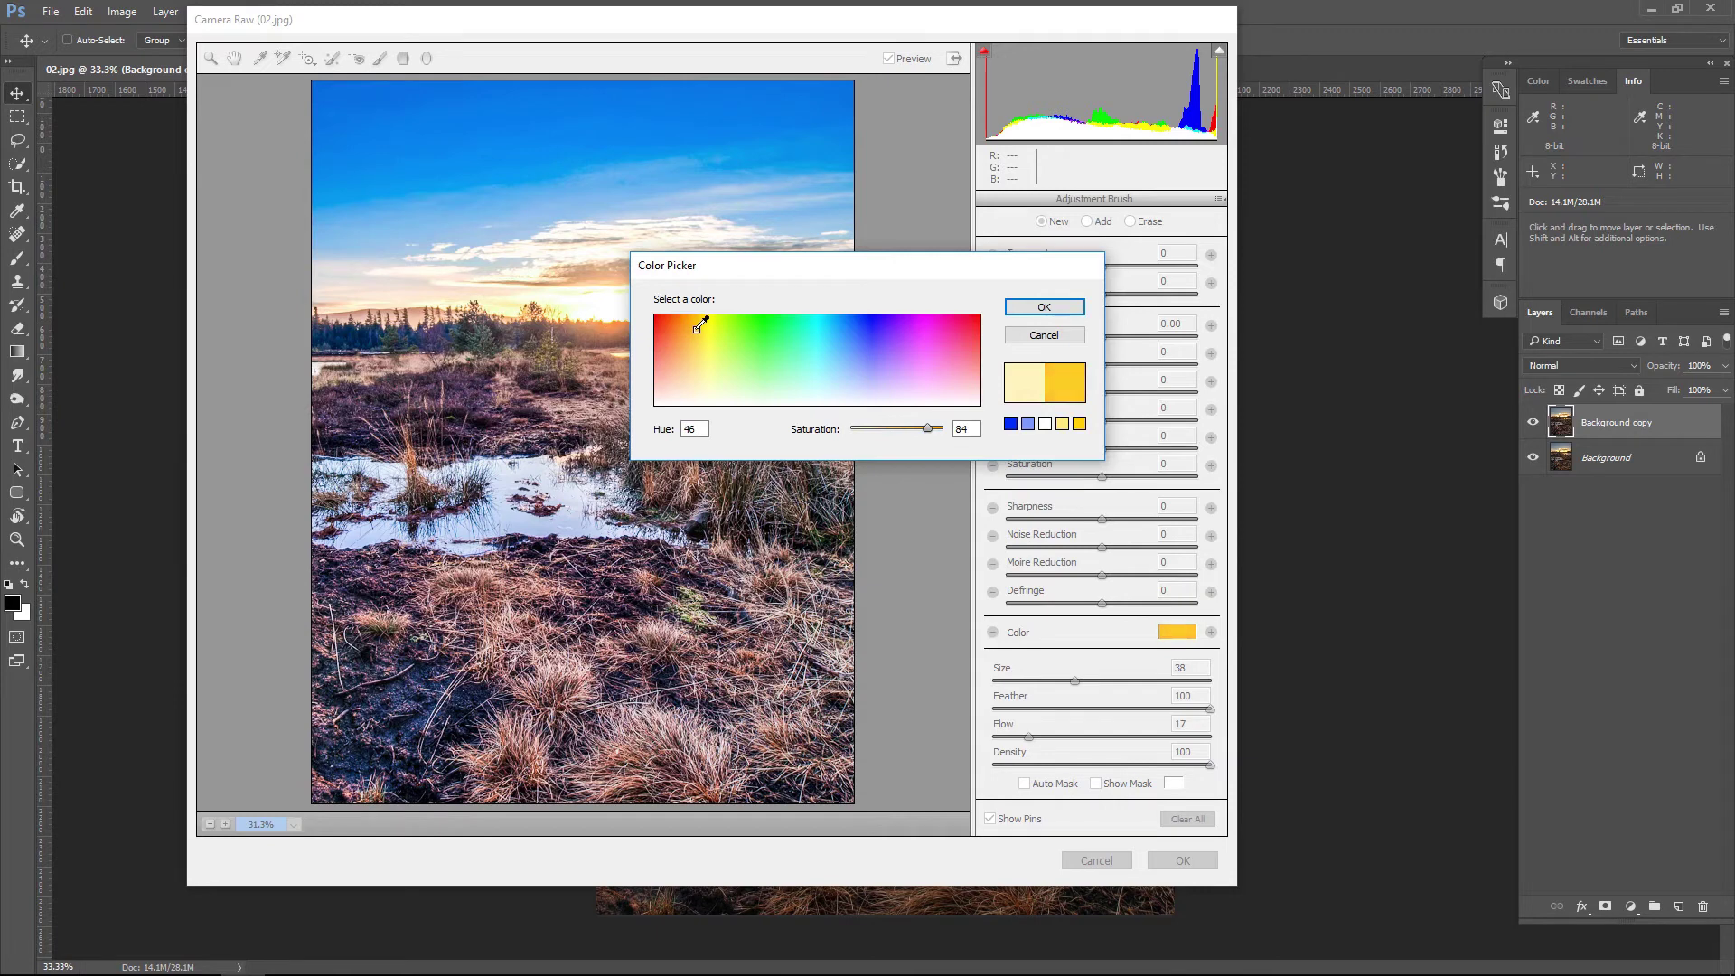
{"action": "left_click", "coordinate": [1047, 307]}
{"action": "mouse_move", "coordinate": [1101, 266]}
{"action": "left_mouse_down"}
{"action": "mouse_move", "coordinate": [1172, 267]}
{"action": "mouse_move", "coordinate": [1095, 295]}
{"action": "mouse_move", "coordinate": [1133, 338]}
{"action": "left_mouse_up"}
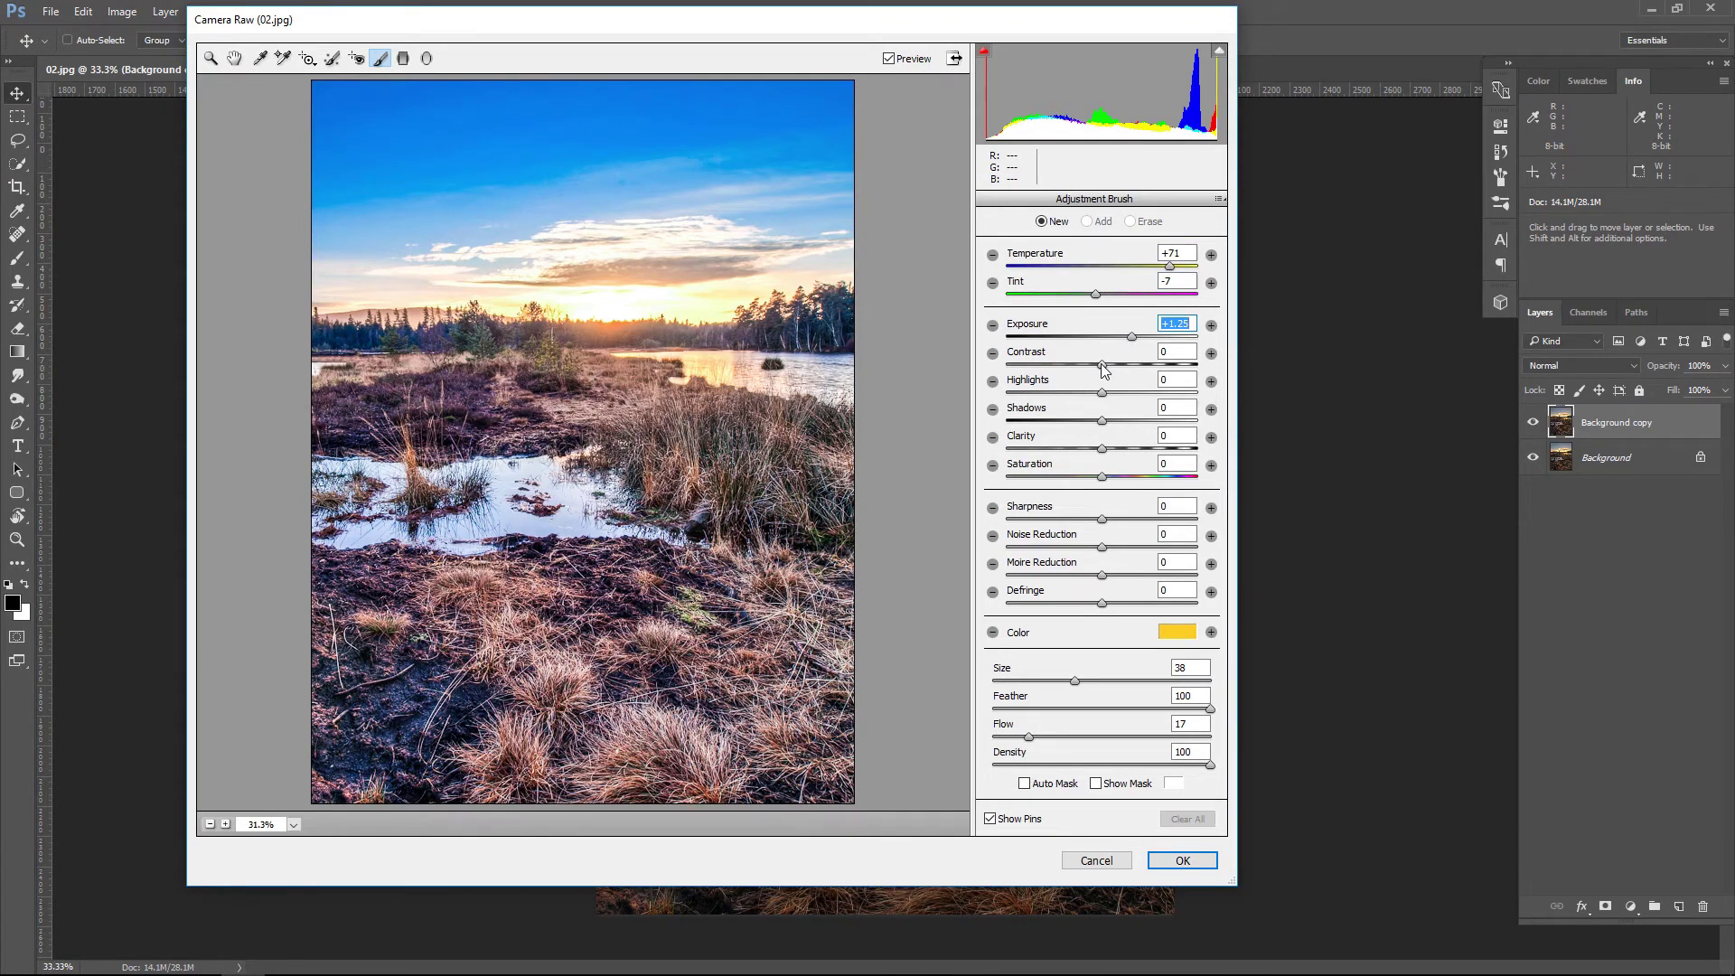
{"action": "mouse_move", "coordinate": [1102, 365]}
{"action": "left_mouse_down"}
{"action": "mouse_move", "coordinate": [1129, 365]}
{"action": "mouse_move", "coordinate": [1020, 394]}
{"action": "left_mouse_up"}
{"action": "left_click_drag", "start_coordinate": [1102, 450], "coordinate": [1166, 450]}
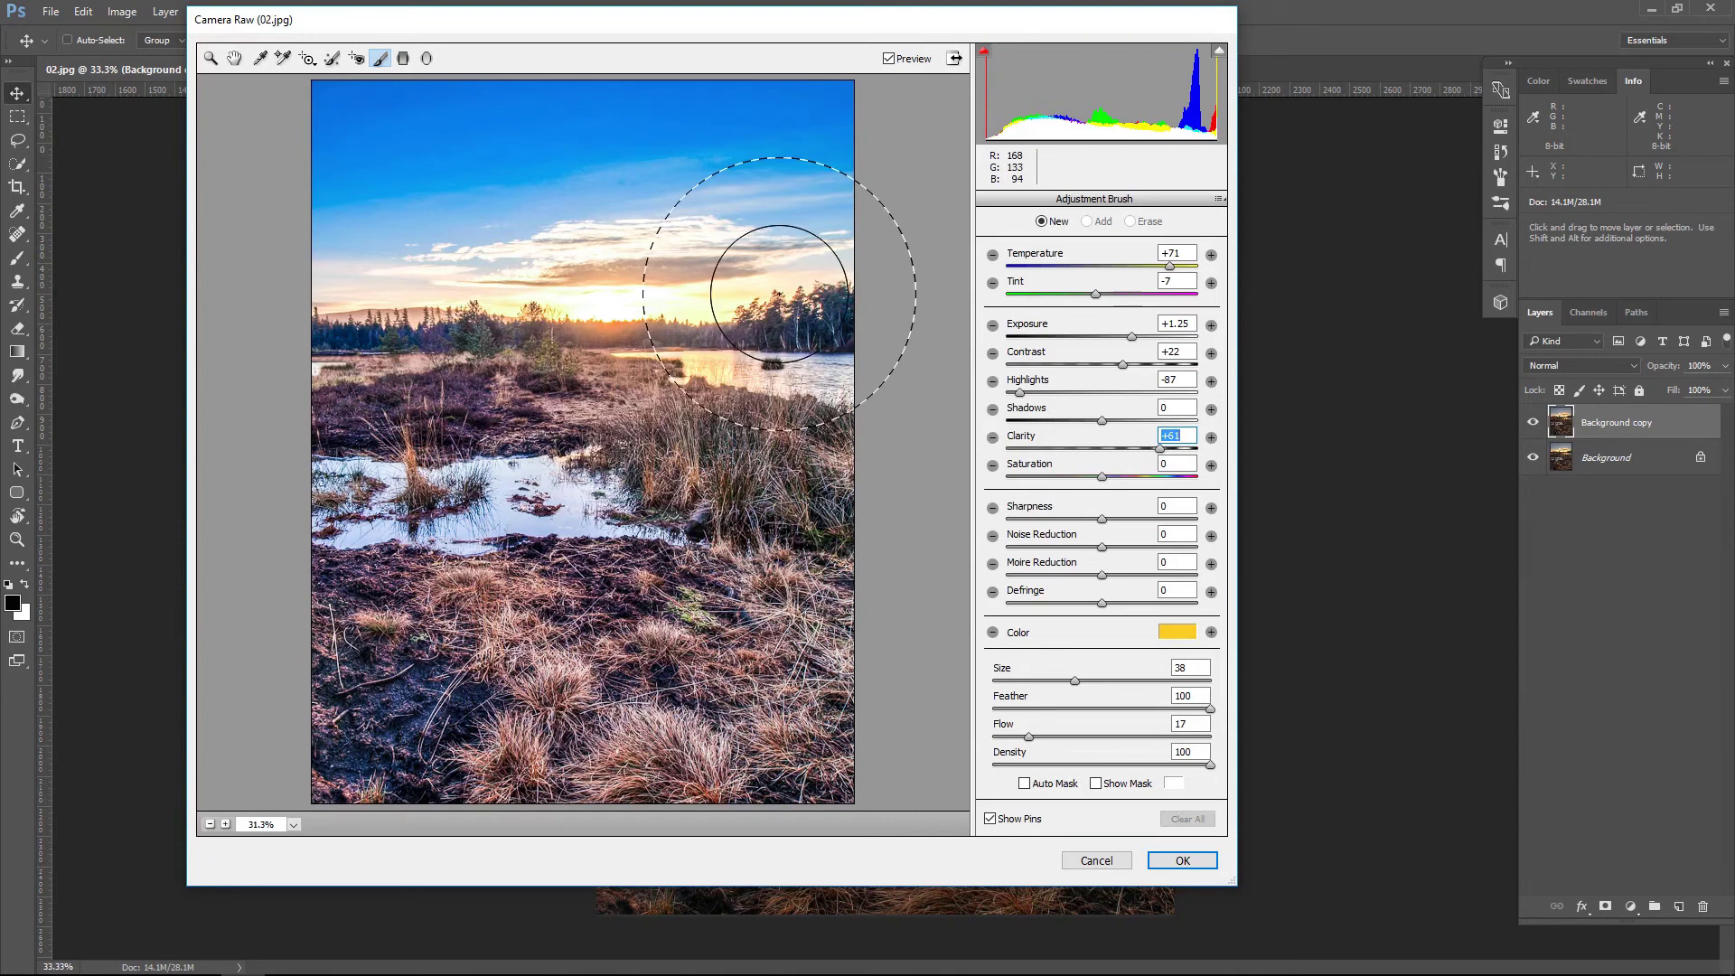
Shrink the brush, paint over the sun, and ease its exposure to +0.90.
{"action": "key", "text": "bracketleft"}
{"action": "key", "text": "bracketleft"}
{"action": "key", "text": "bracketleft"}
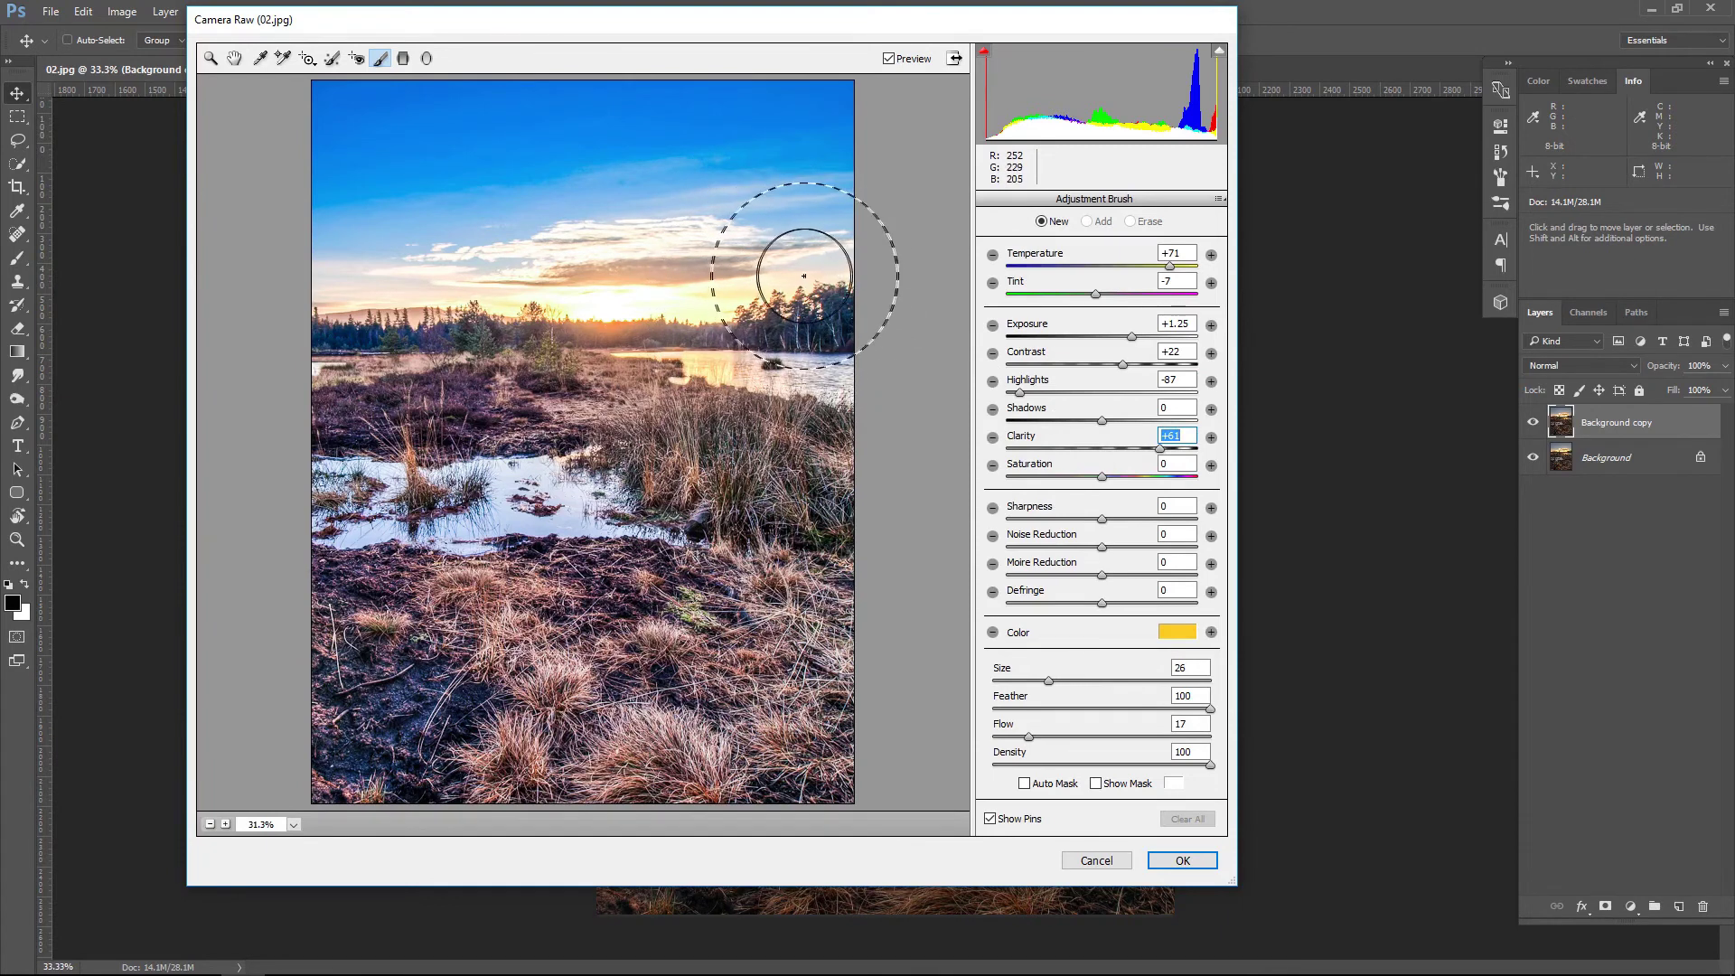
{"action": "left_click", "coordinate": [645, 275]}
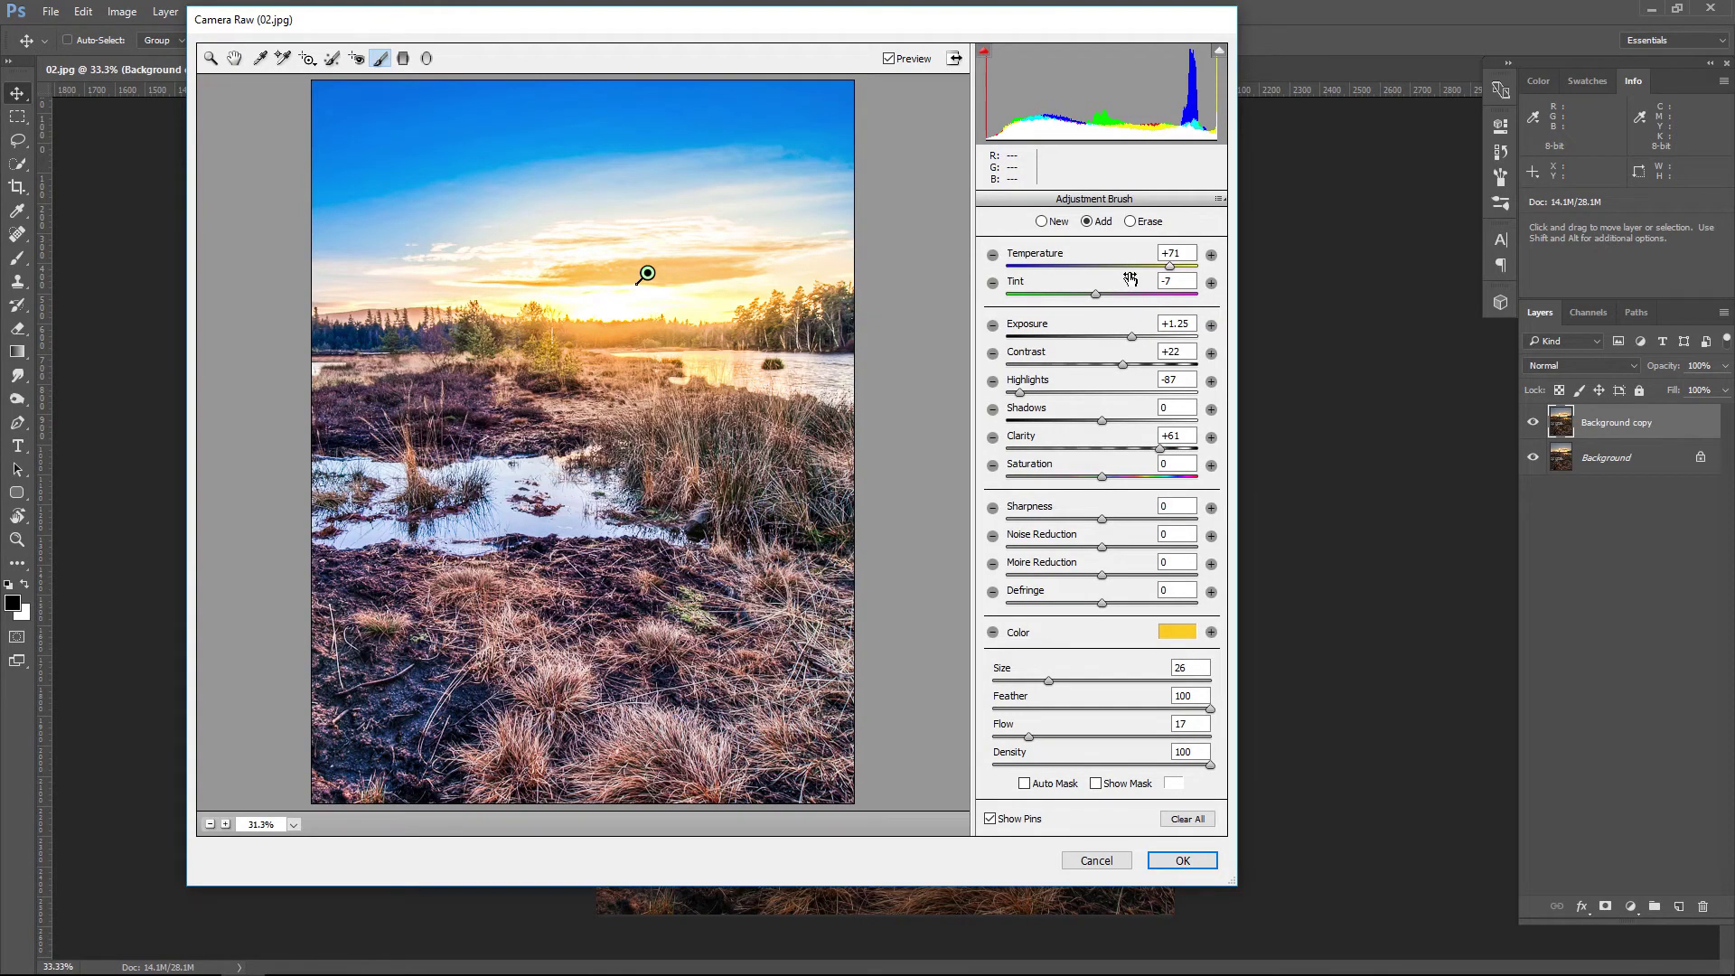
{"action": "left_click_drag", "start_coordinate": [1131, 337], "coordinate": [1124, 340]}
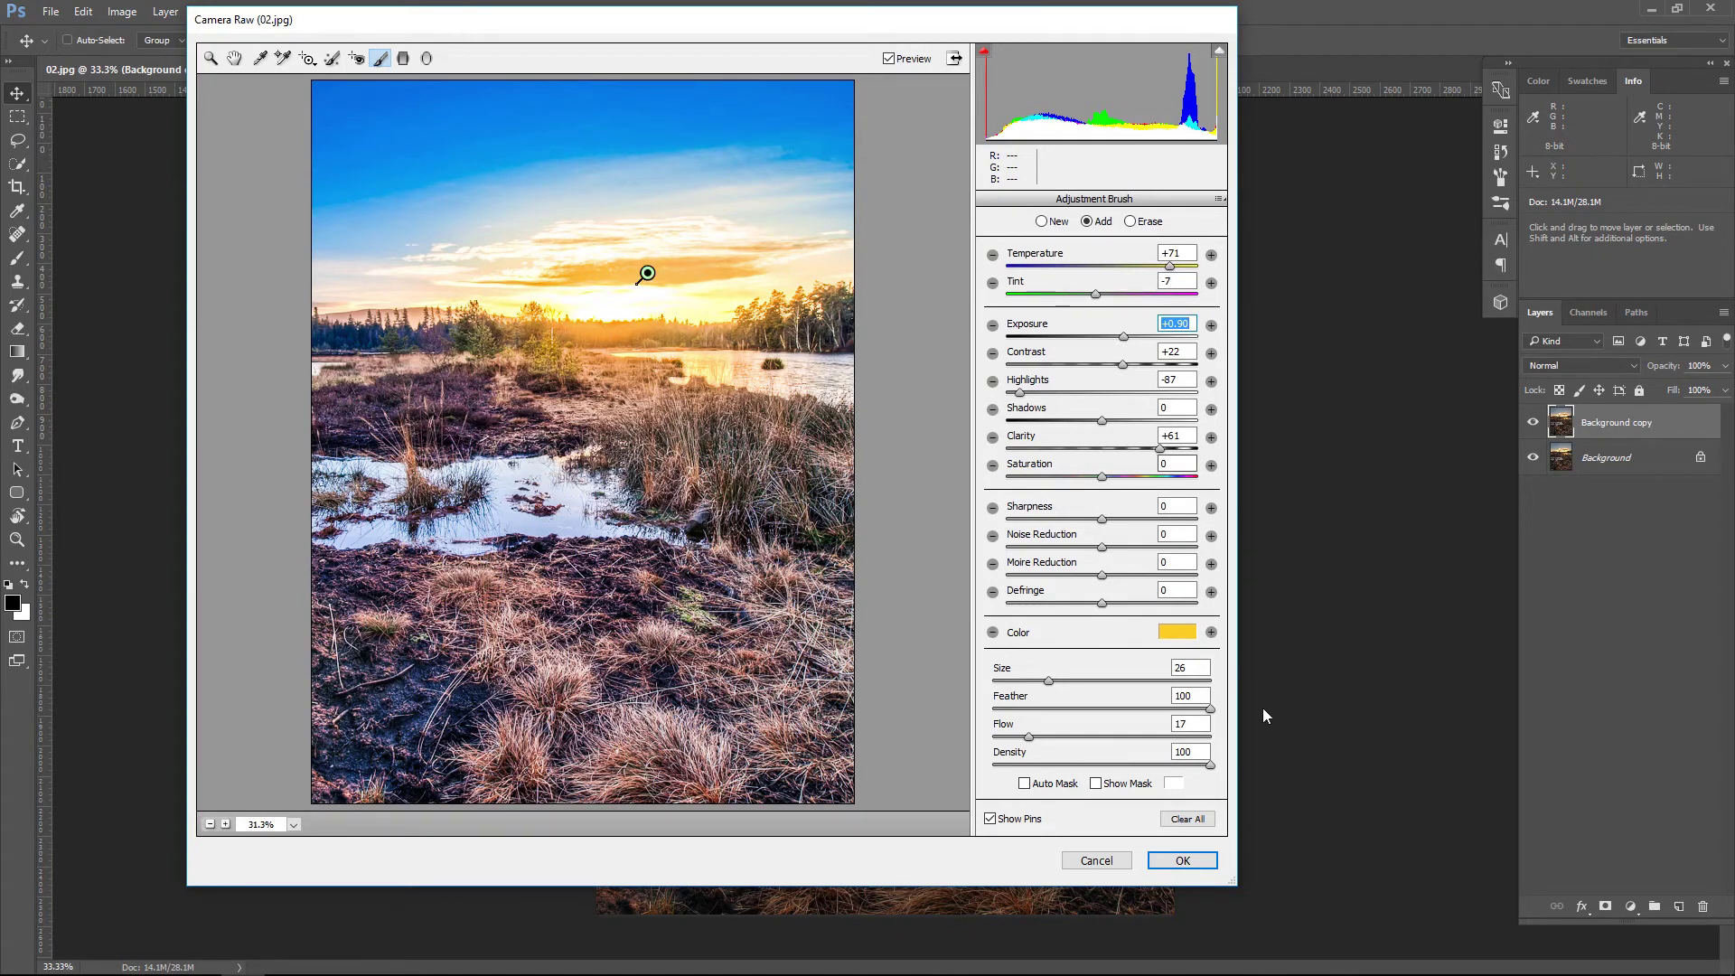
{"action": "left_click", "coordinate": [1042, 221]}
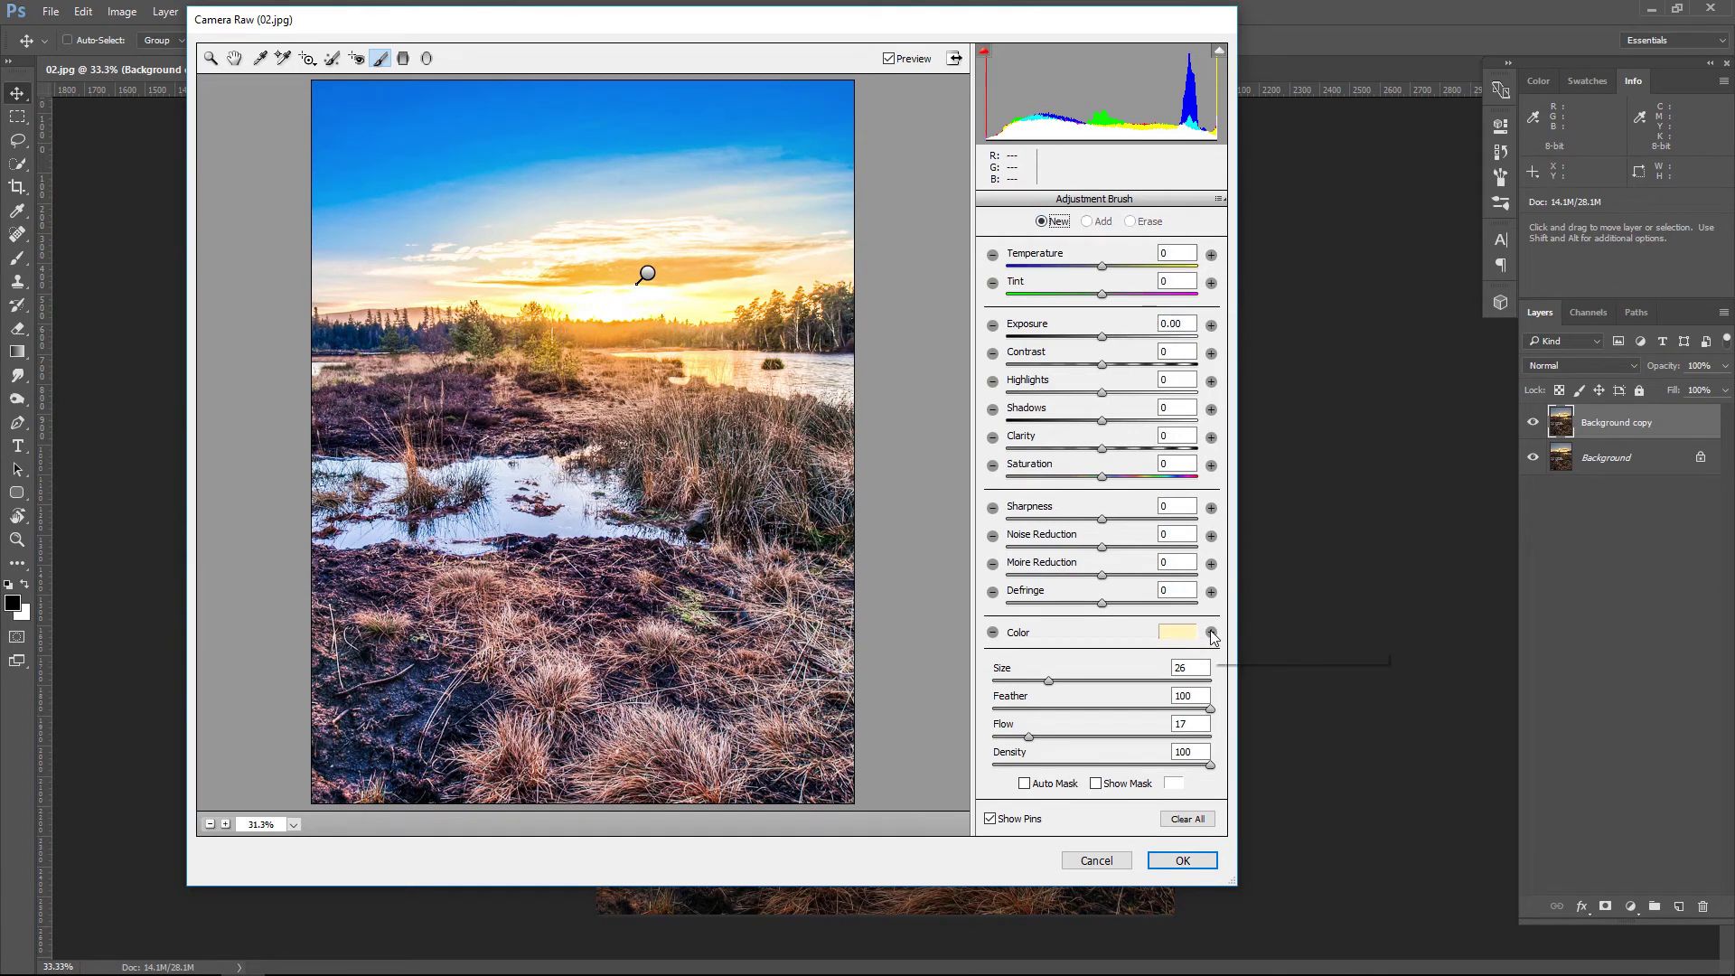
Set a new brush adjustment to orange tint, exposure -0.80, temperature -27 and clarity +62.
{"action": "left_click", "coordinate": [1178, 633]}
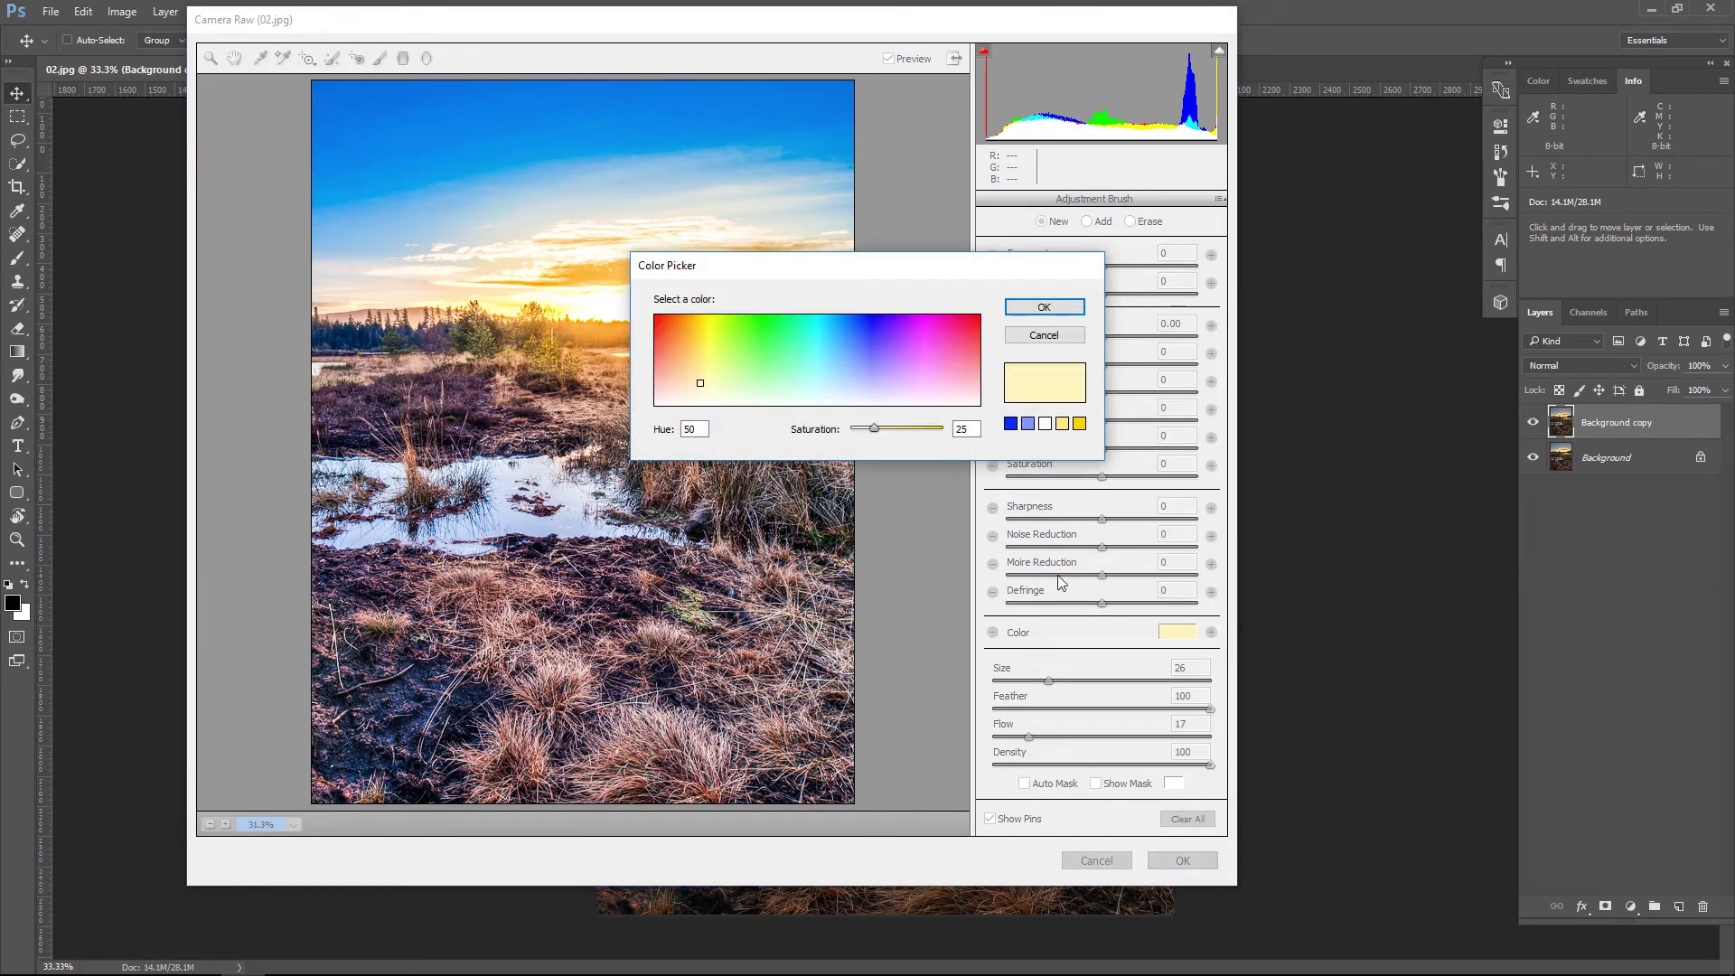
{"action": "left_click", "coordinate": [695, 321]}
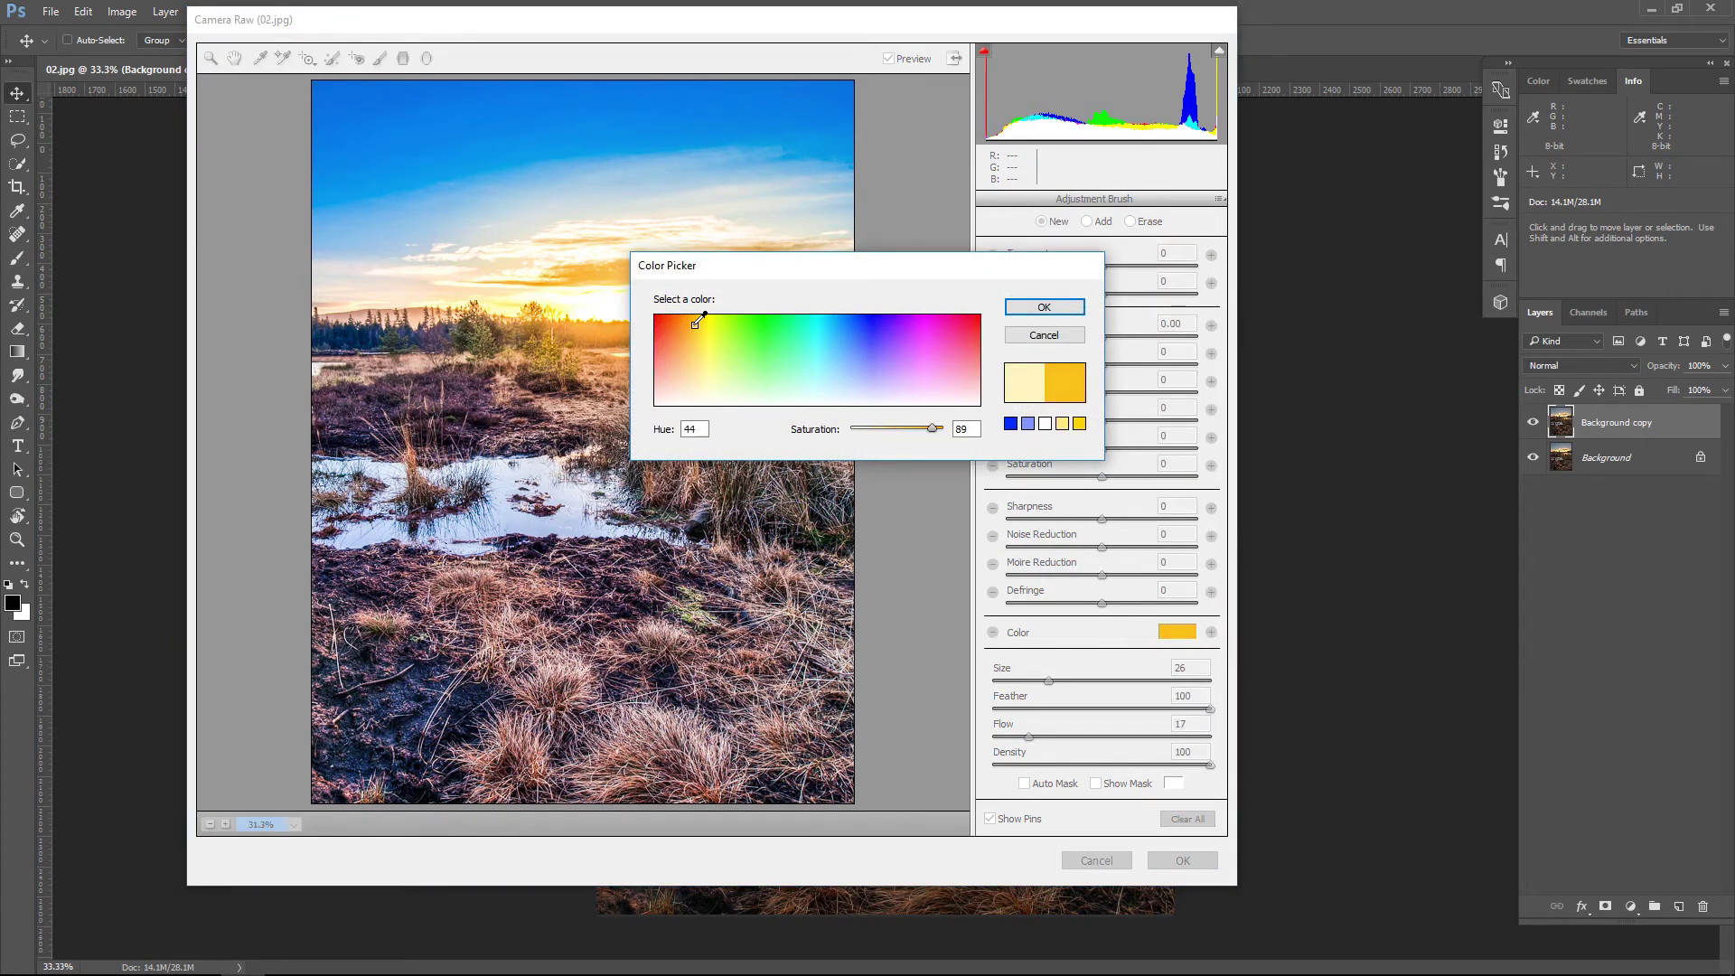
{"action": "left_click", "coordinate": [1041, 307]}
{"action": "left_click_drag", "start_coordinate": [1104, 340], "coordinate": [1071, 339]}
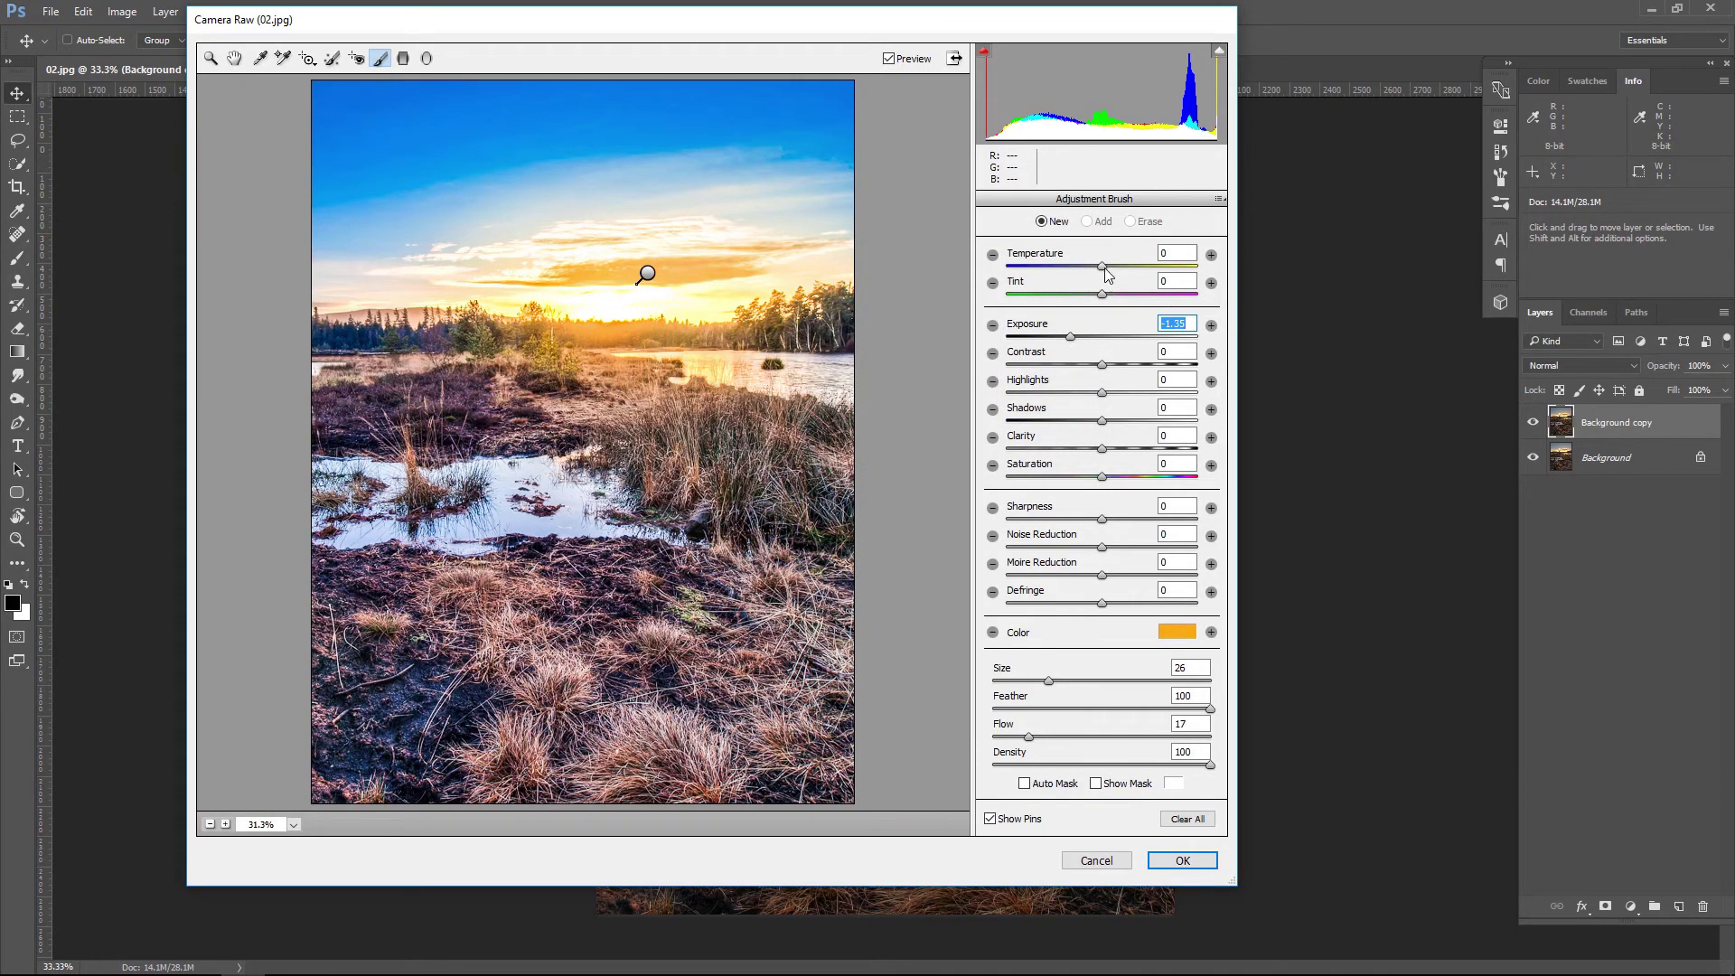
{"action": "mouse_move", "coordinate": [1102, 268]}
{"action": "left_mouse_down"}
{"action": "mouse_move", "coordinate": [1078, 268]}
{"action": "mouse_move", "coordinate": [1140, 298]}
{"action": "mouse_move", "coordinate": [1083, 337]}
{"action": "left_mouse_up"}
{"action": "left_click_drag", "start_coordinate": [1102, 448], "coordinate": [1160, 448]}
Paint the adjustment over the foreground grass and apply the Camera Raw filter.
{"action": "left_click_drag", "start_coordinate": [697, 441], "coordinate": [674, 479]}
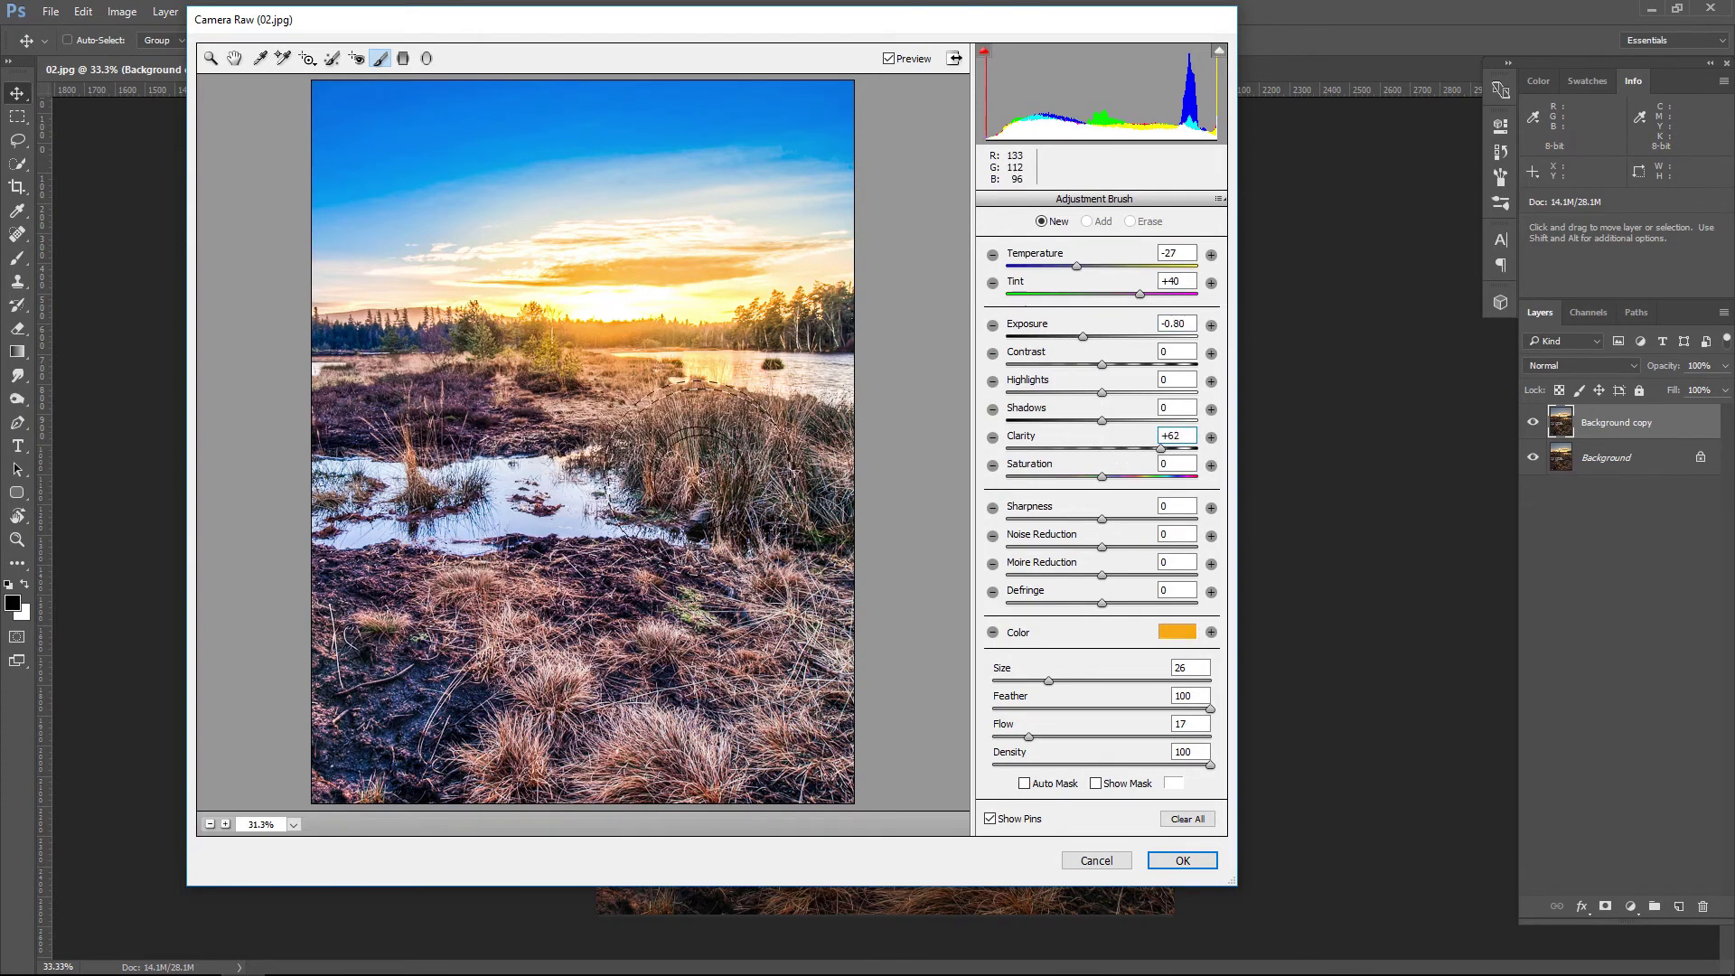
{"action": "left_click_drag", "start_coordinate": [640, 781], "coordinate": [617, 820]}
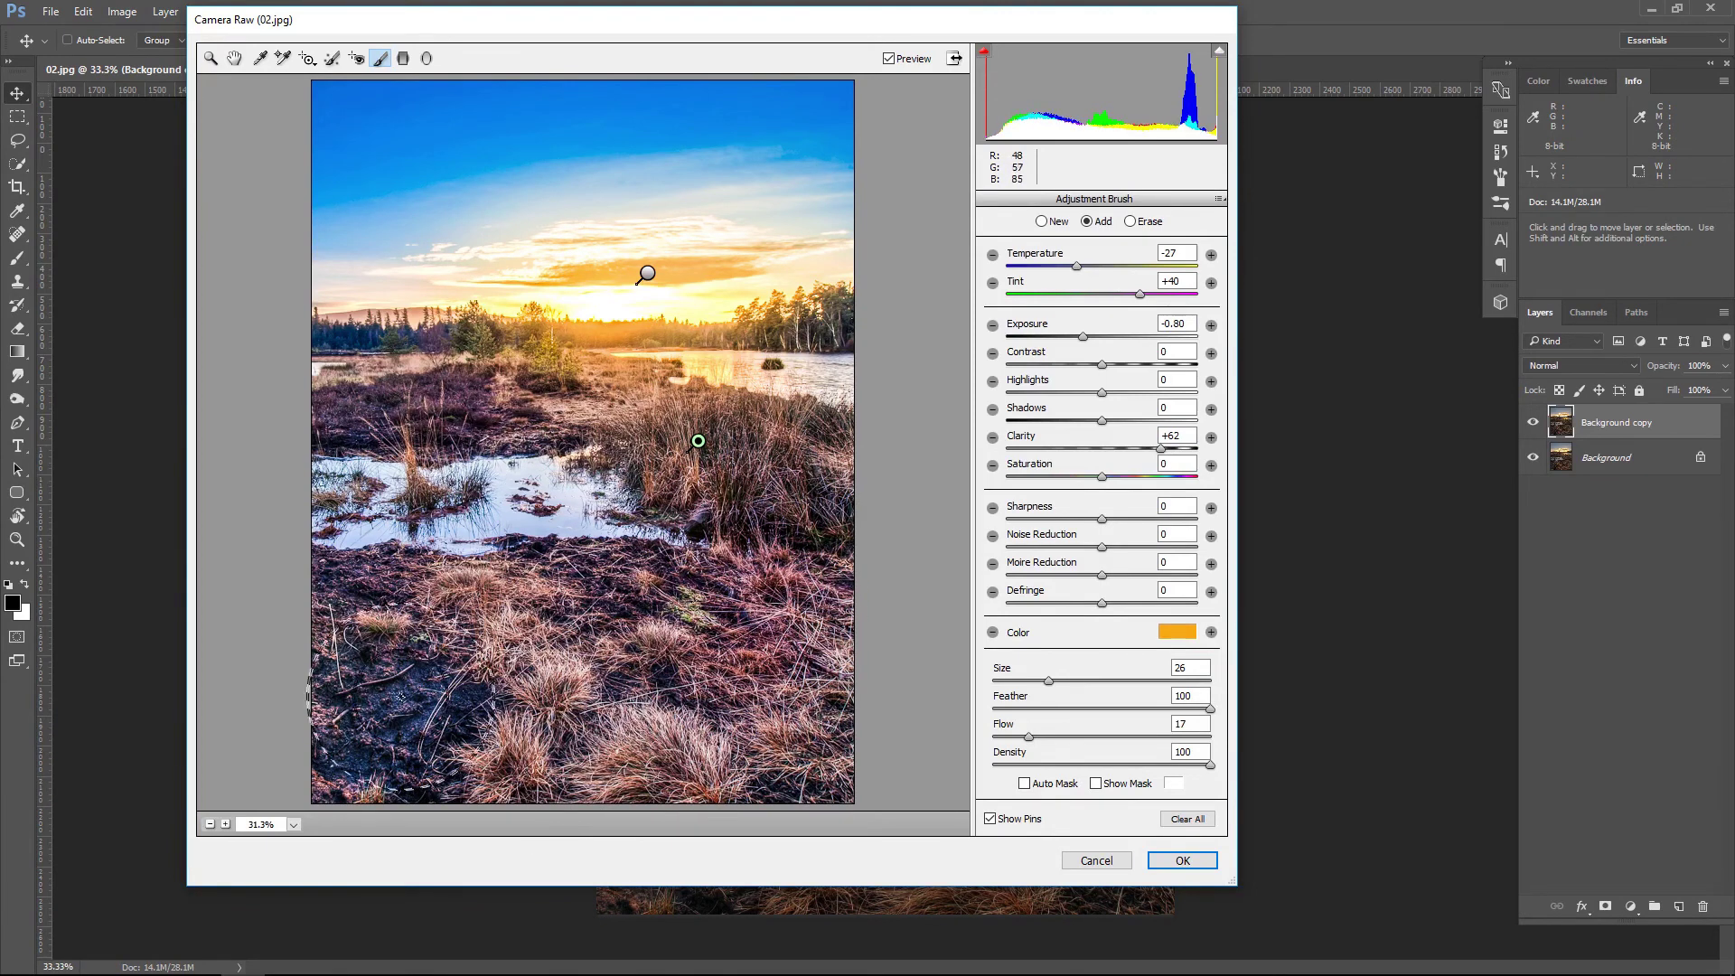
{"action": "left_click_drag", "start_coordinate": [394, 624], "coordinate": [542, 651]}
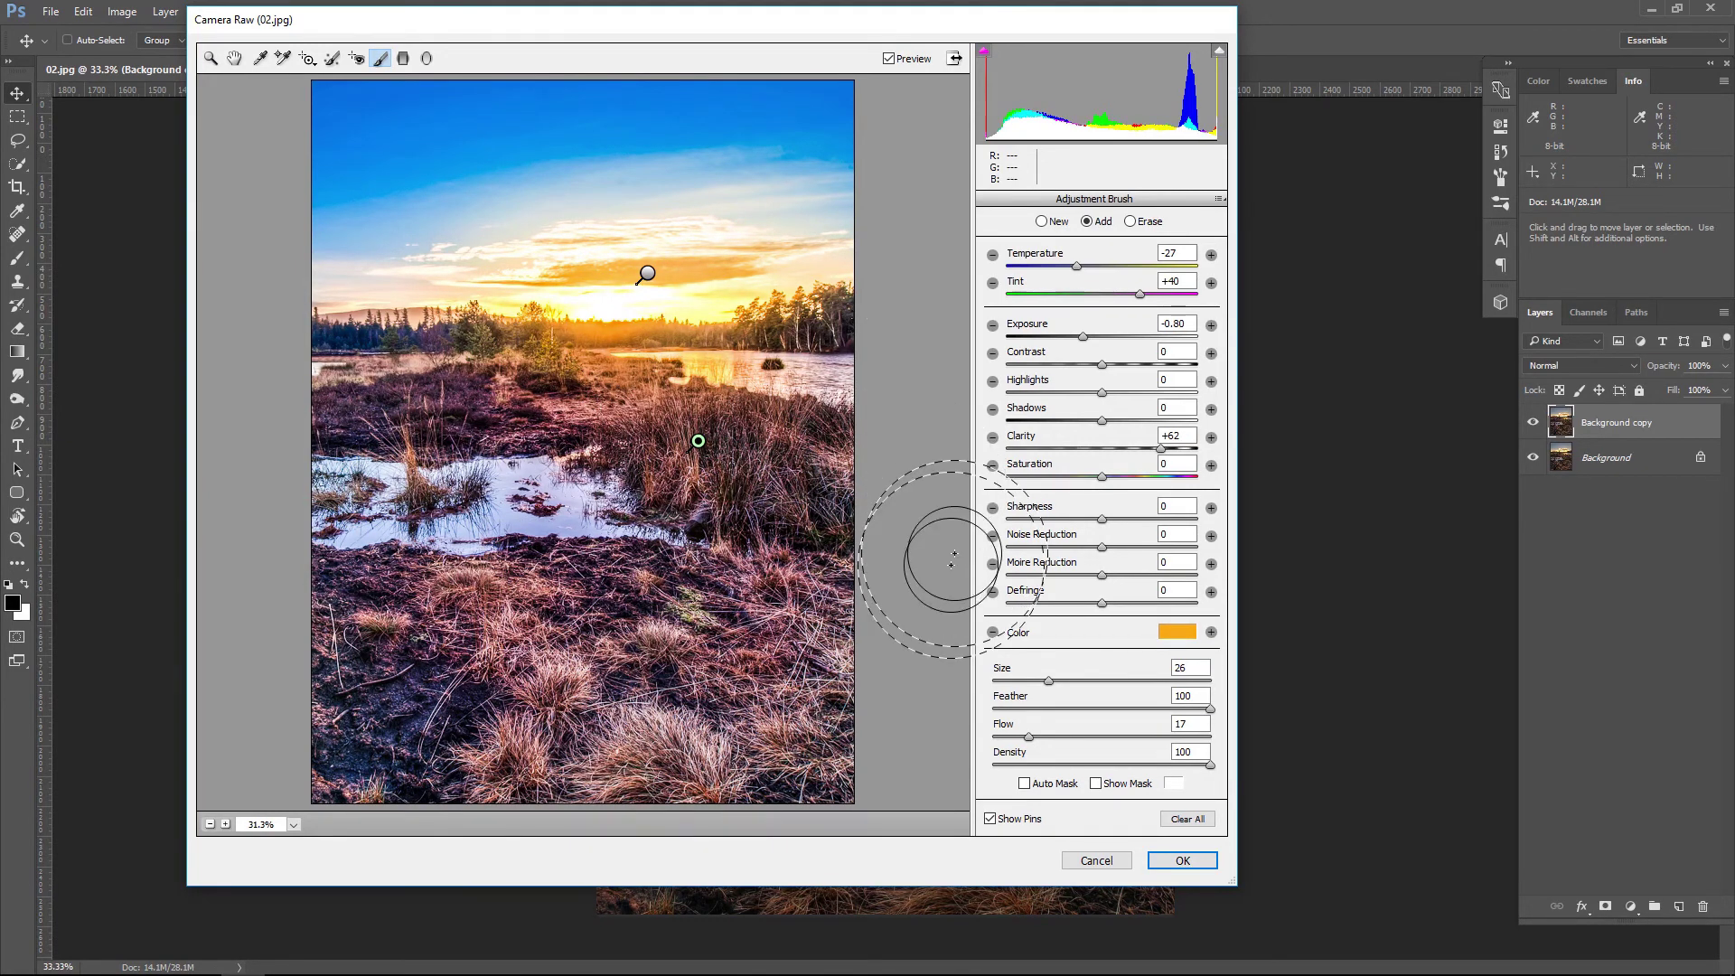
{"action": "left_click", "coordinate": [1193, 860]}
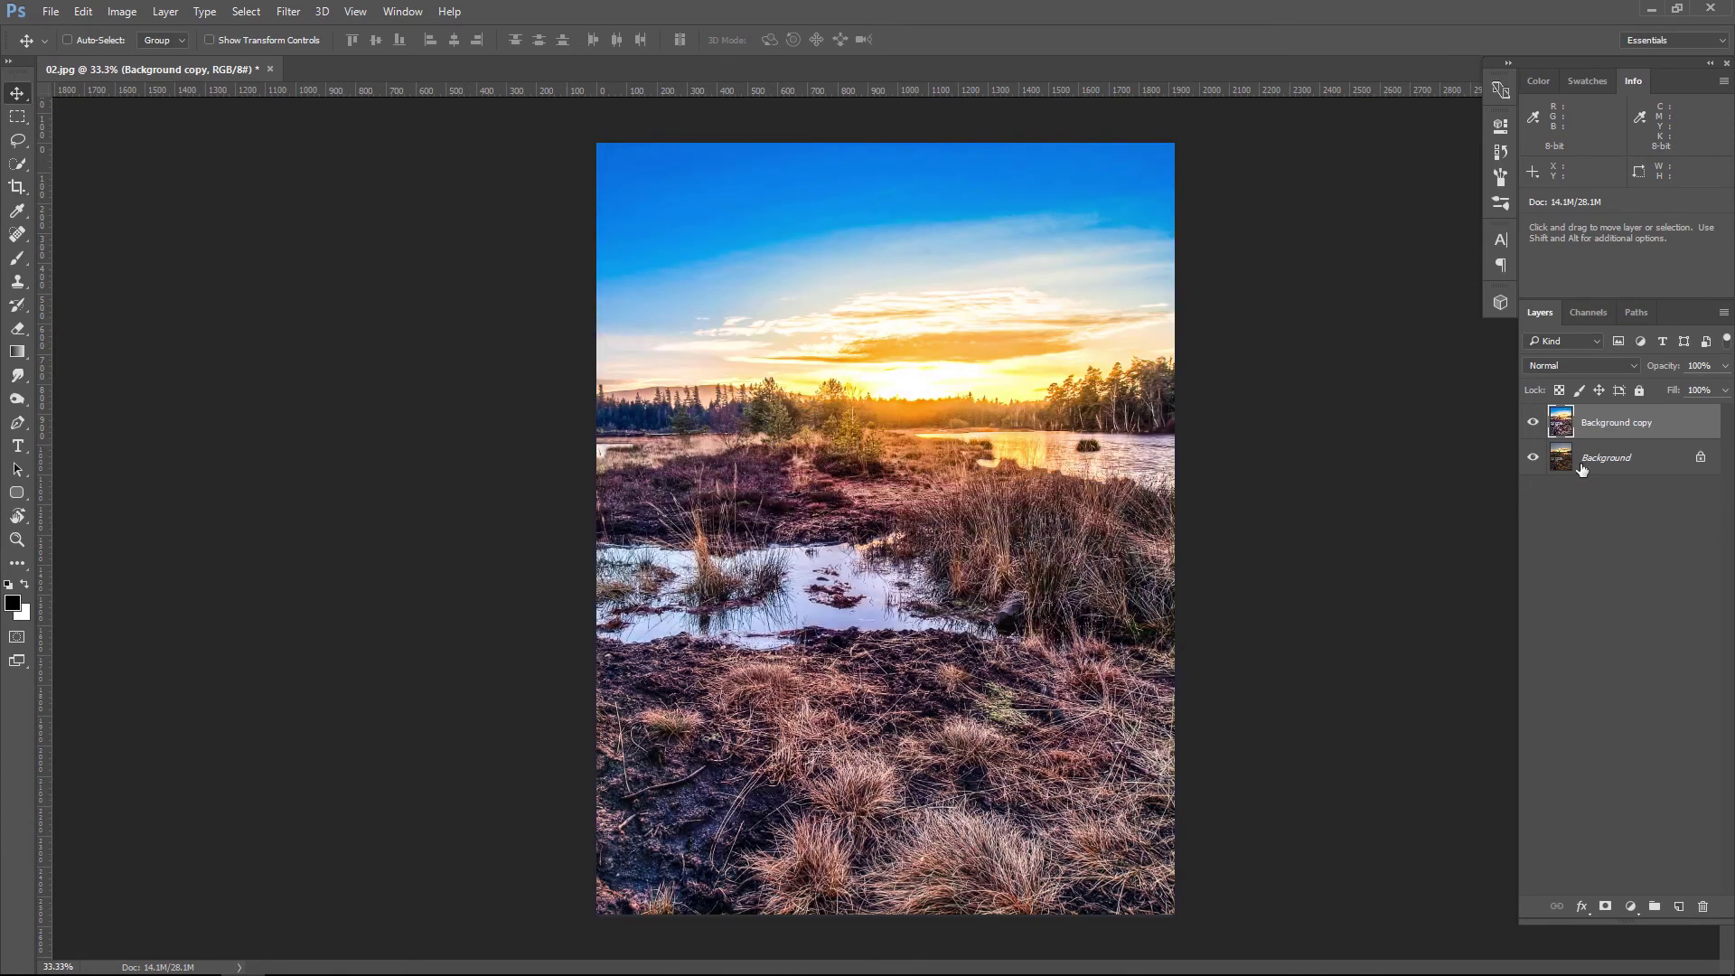
Add a reversed radial gradient fill layer scaled to 232%.
{"action": "left_click", "coordinate": [1534, 423]}
{"action": "left_click", "coordinate": [1533, 423]}
{"action": "left_click", "coordinate": [1630, 906]}
{"action": "left_click", "coordinate": [1606, 538]}
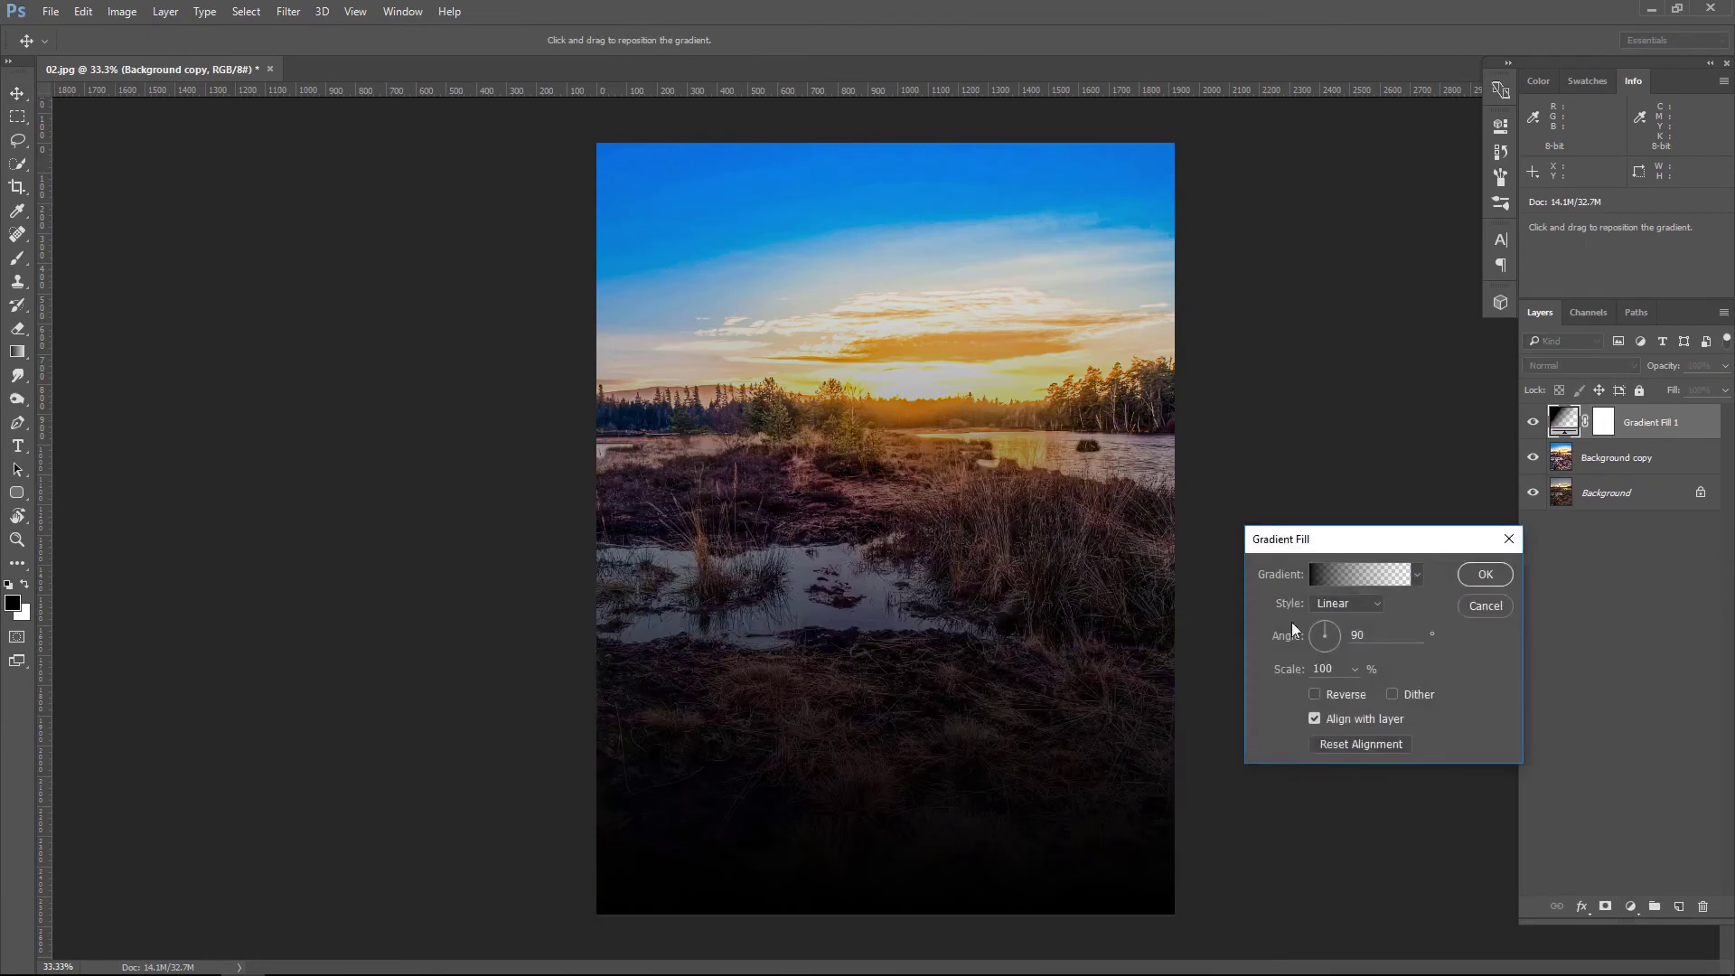
{"action": "left_click", "coordinate": [1344, 602]}
{"action": "left_click", "coordinate": [1337, 622]}
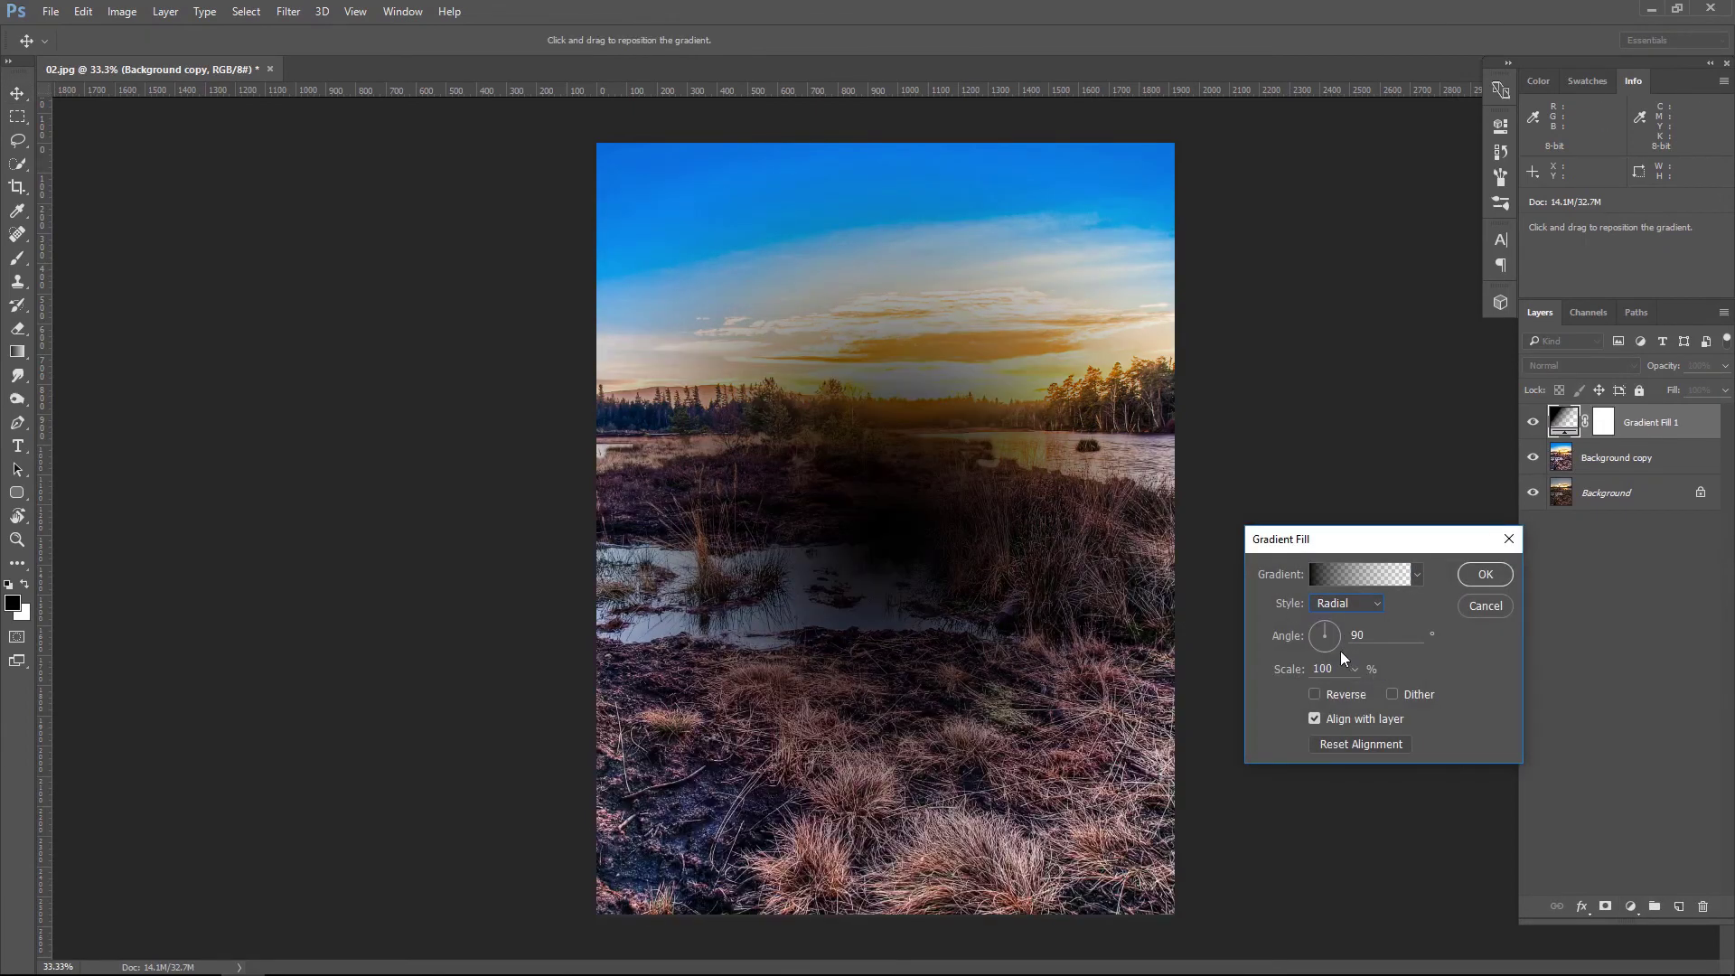
{"action": "left_click", "coordinate": [1315, 694]}
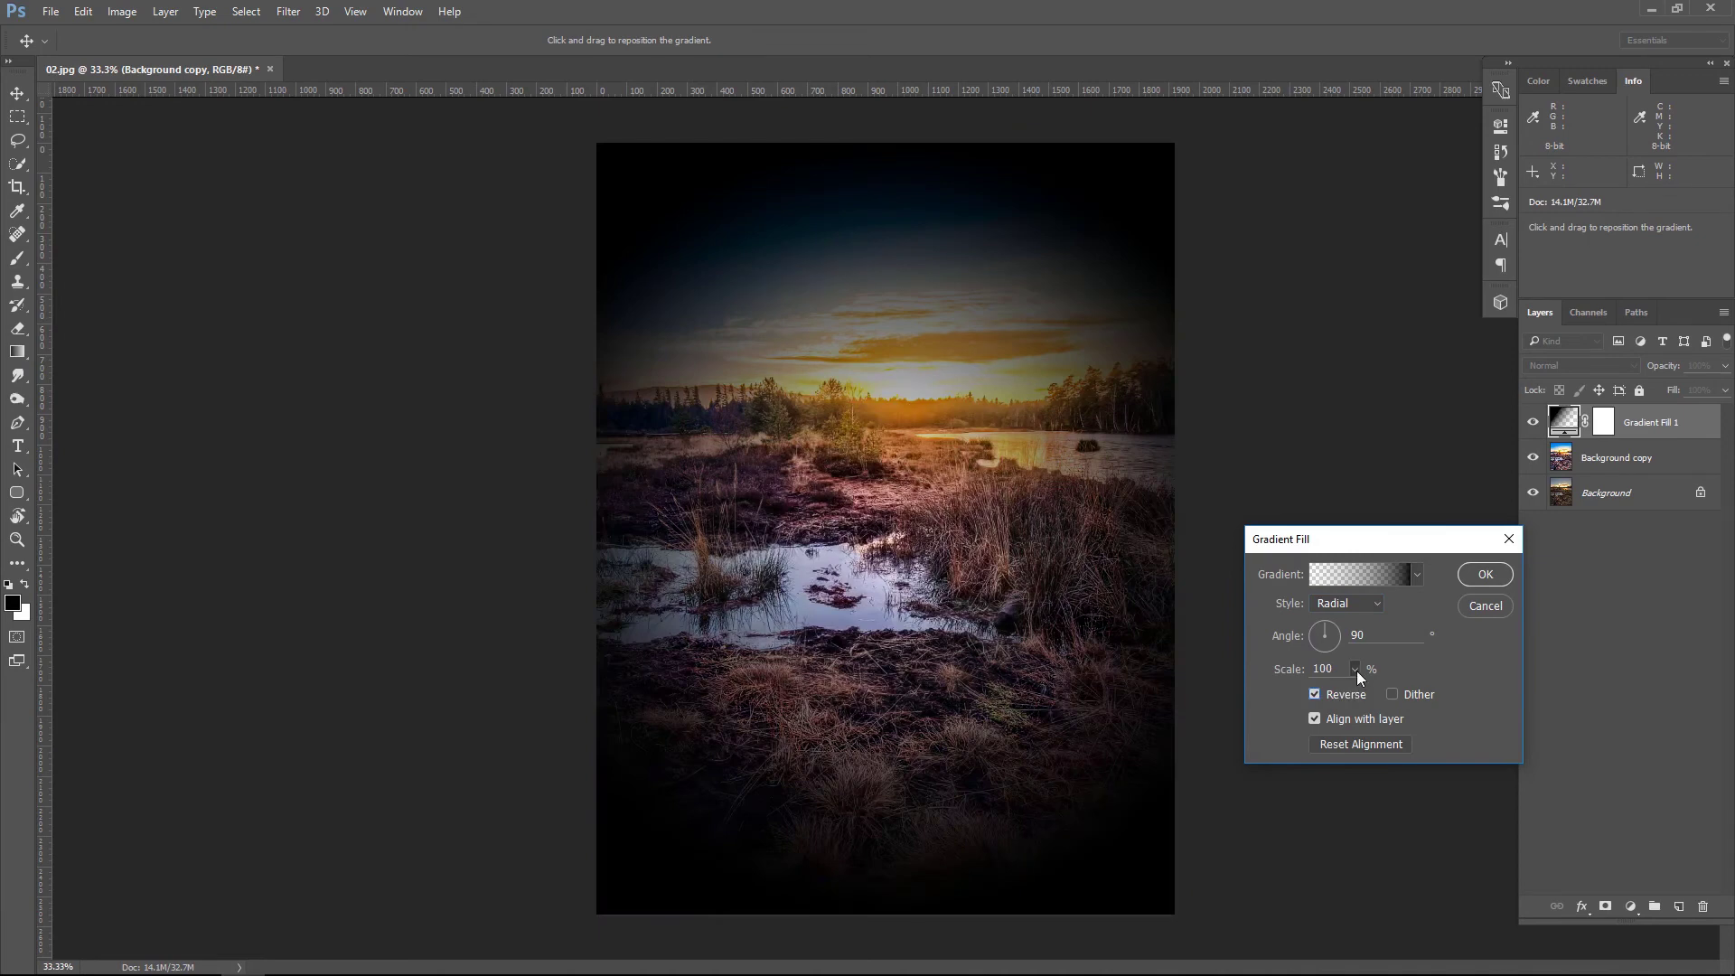
{"action": "left_click", "coordinate": [1354, 670]}
{"action": "left_click_drag", "start_coordinate": [1358, 690], "coordinate": [1367, 692]}
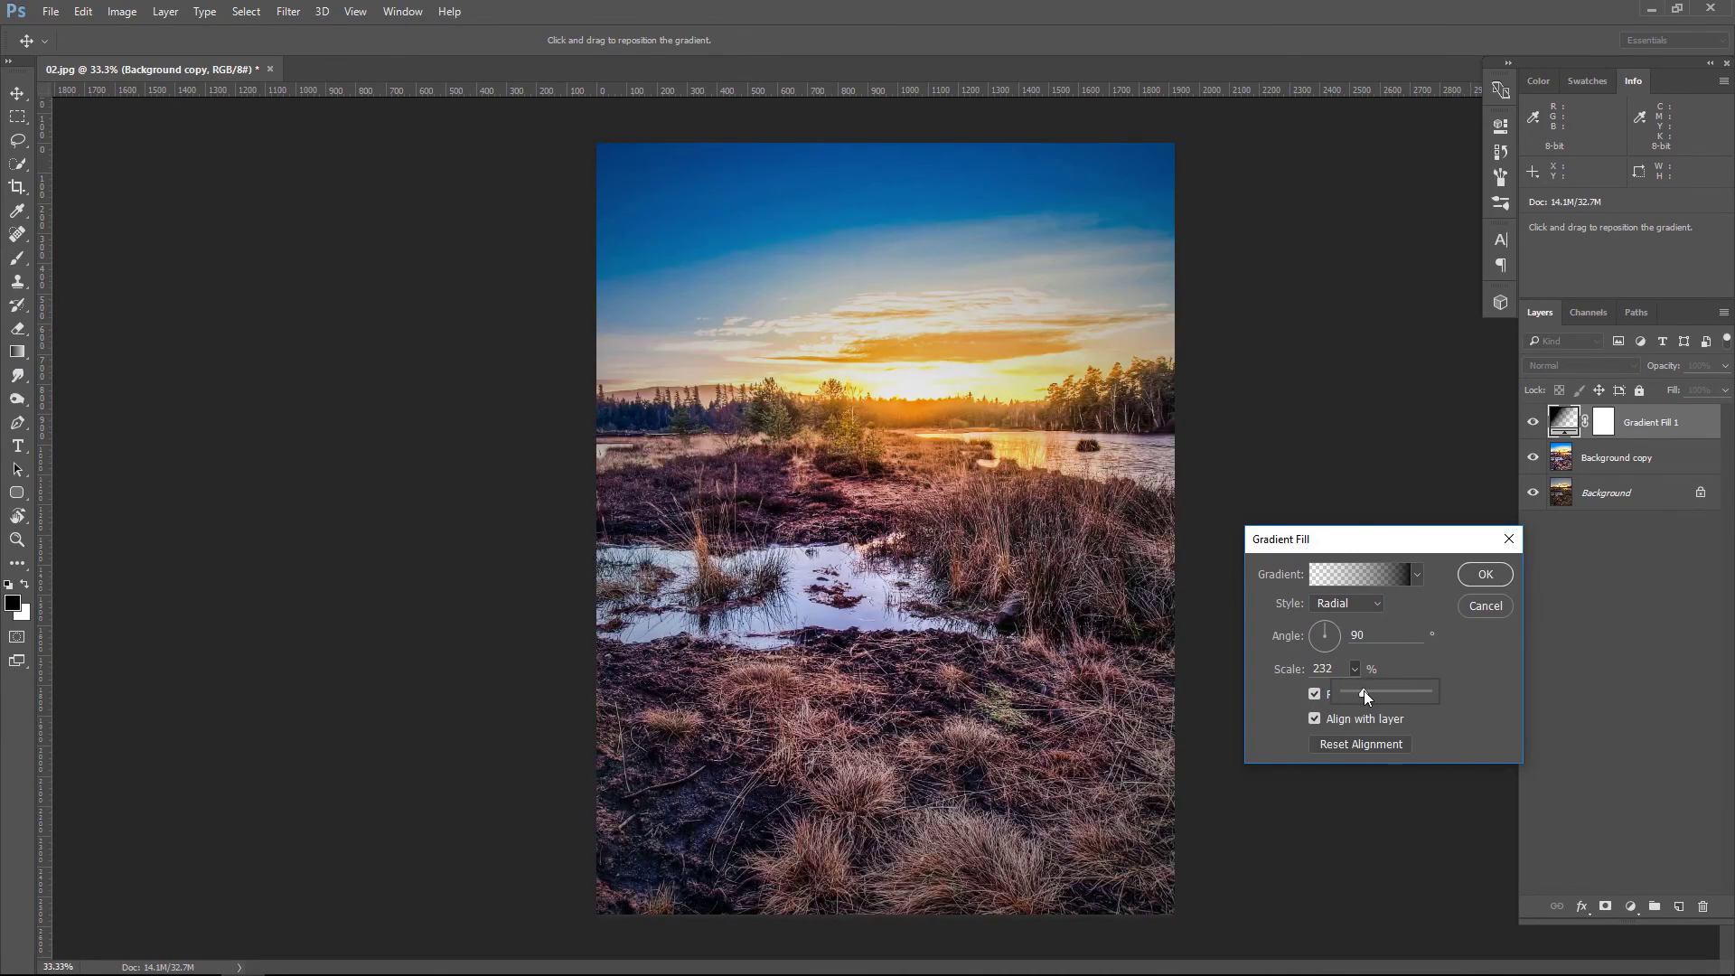
{"action": "left_click", "coordinate": [1485, 575]}
Blend the gradient layer in Soft Light at 80% opacity and compare the vignette on and off.
{"action": "left_click", "coordinate": [1550, 366]}
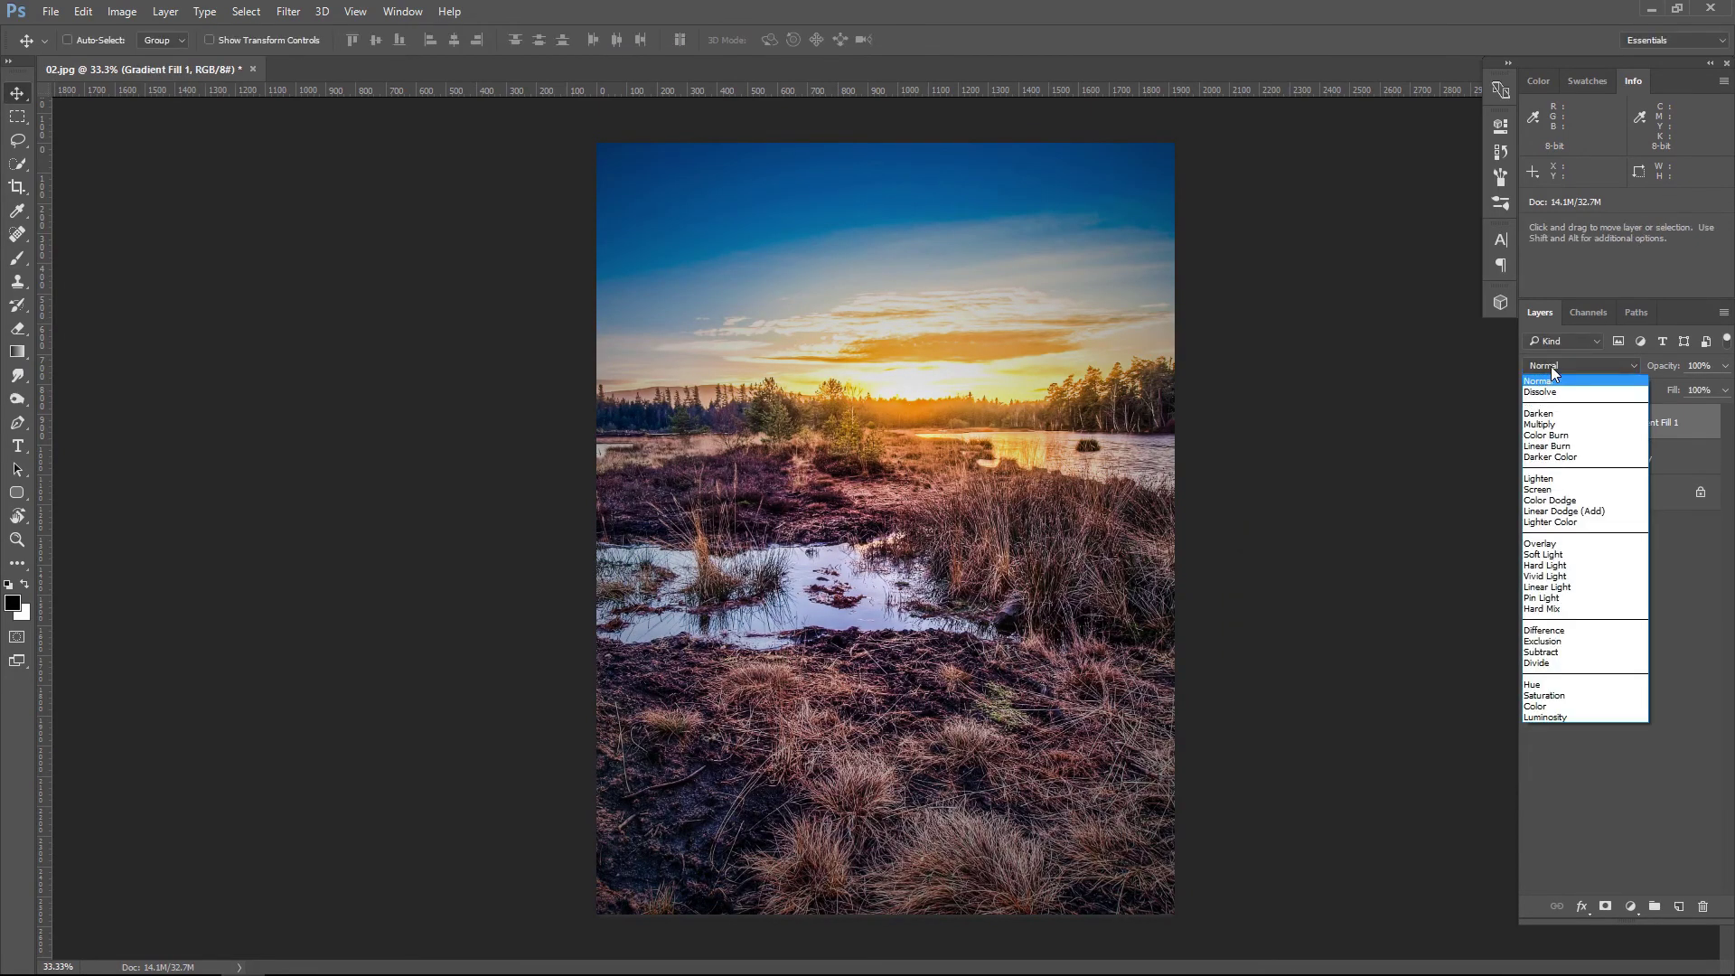
{"action": "left_click", "coordinate": [1549, 561]}
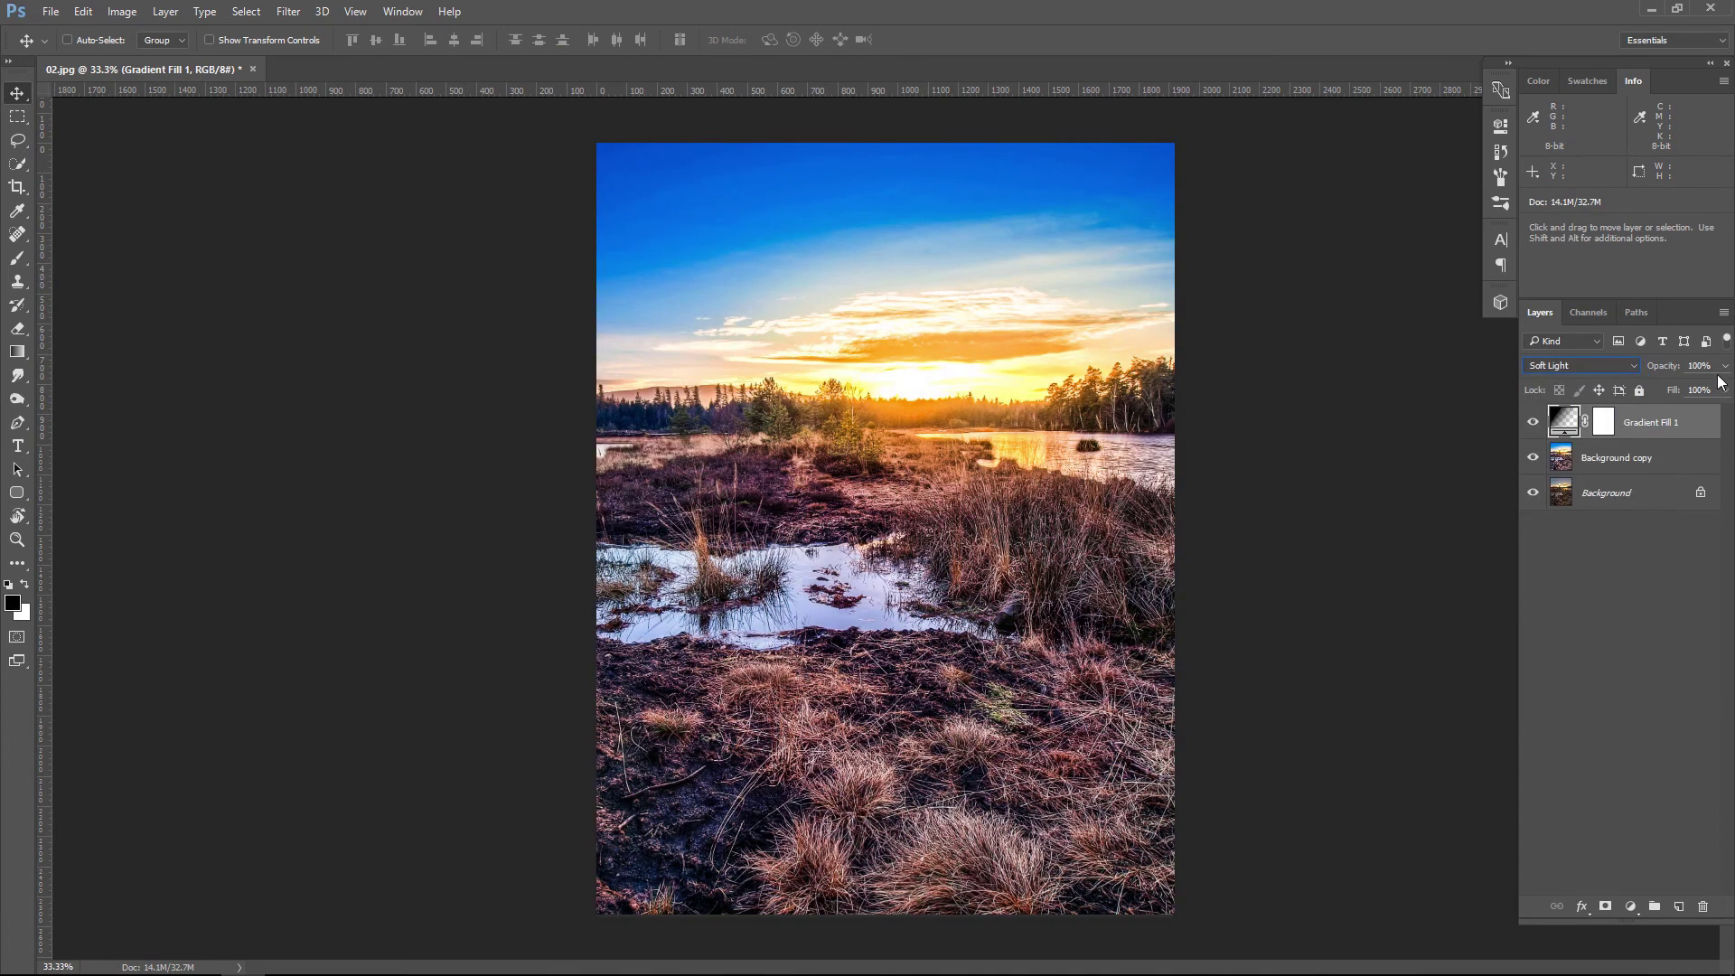
{"action": "left_click", "coordinate": [1721, 389]}
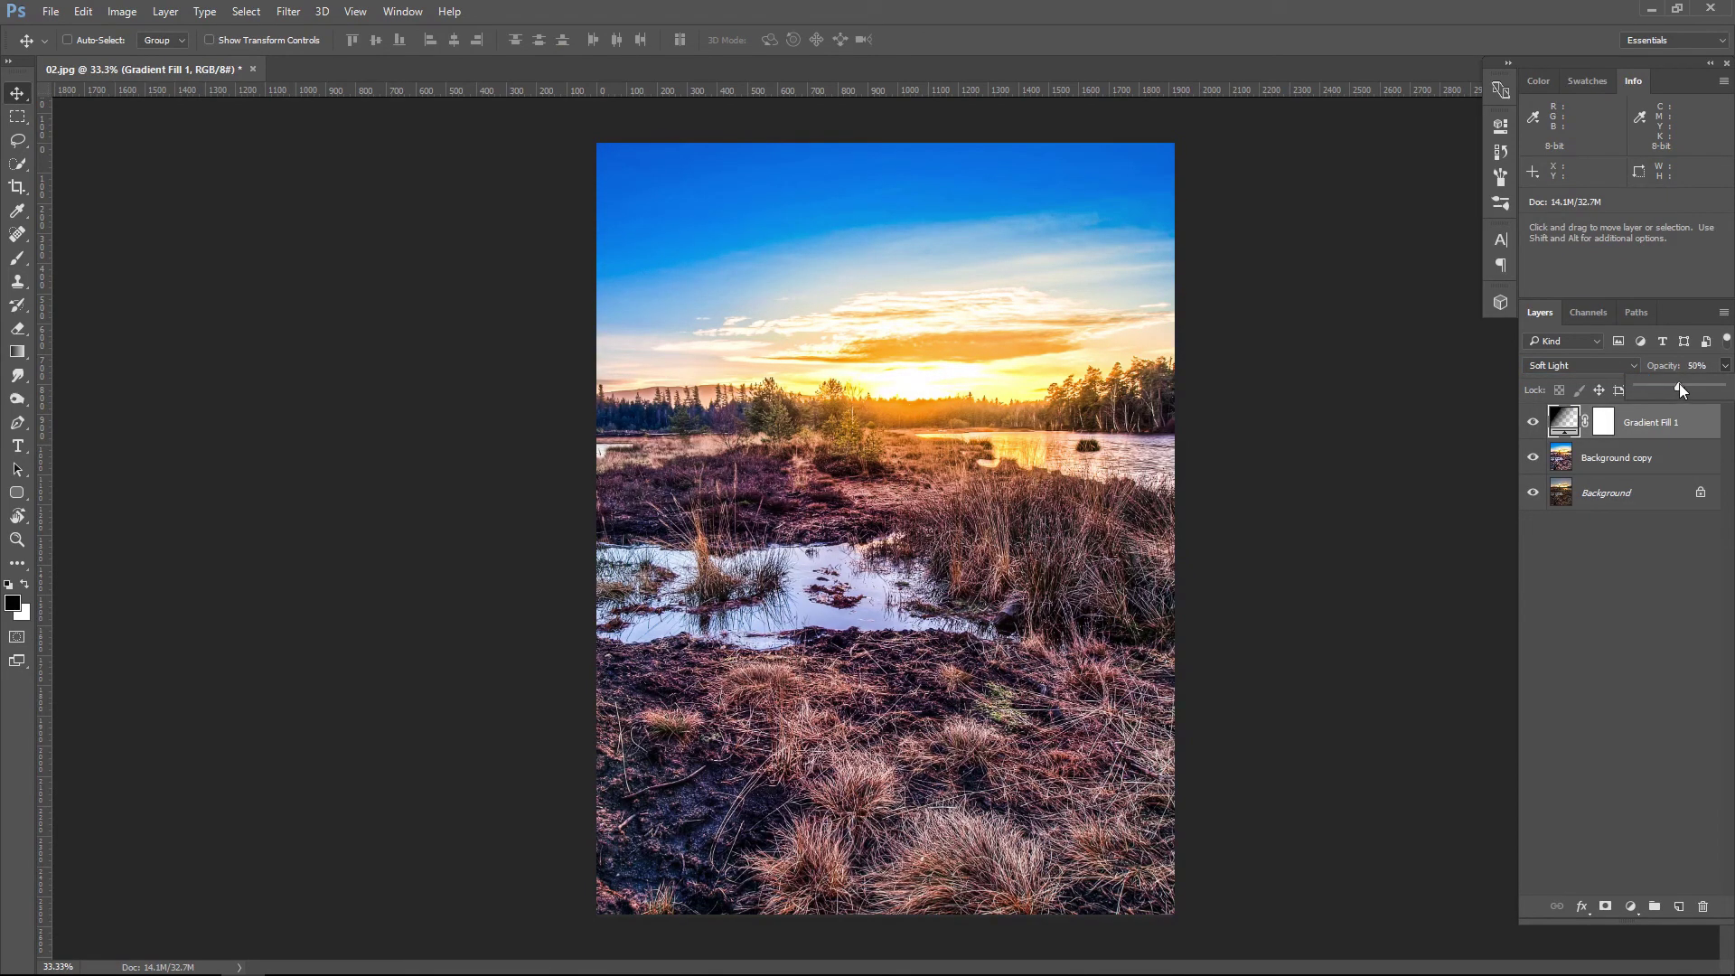
{"action": "left_click", "coordinate": [1533, 422]}
{"action": "left_click", "coordinate": [1533, 422]}
{"action": "left_click", "coordinate": [1725, 365]}
{"action": "left_click_drag", "start_coordinate": [1697, 388], "coordinate": [1703, 390]}
{"action": "left_click", "coordinate": [1533, 425]}
{"action": "left_click", "coordinate": [1533, 424]}
Add a Color Lookup adjustment layer with the FallColors.look lookup table.
{"action": "left_click", "coordinate": [1636, 908]}
{"action": "left_click", "coordinate": [1643, 785]}
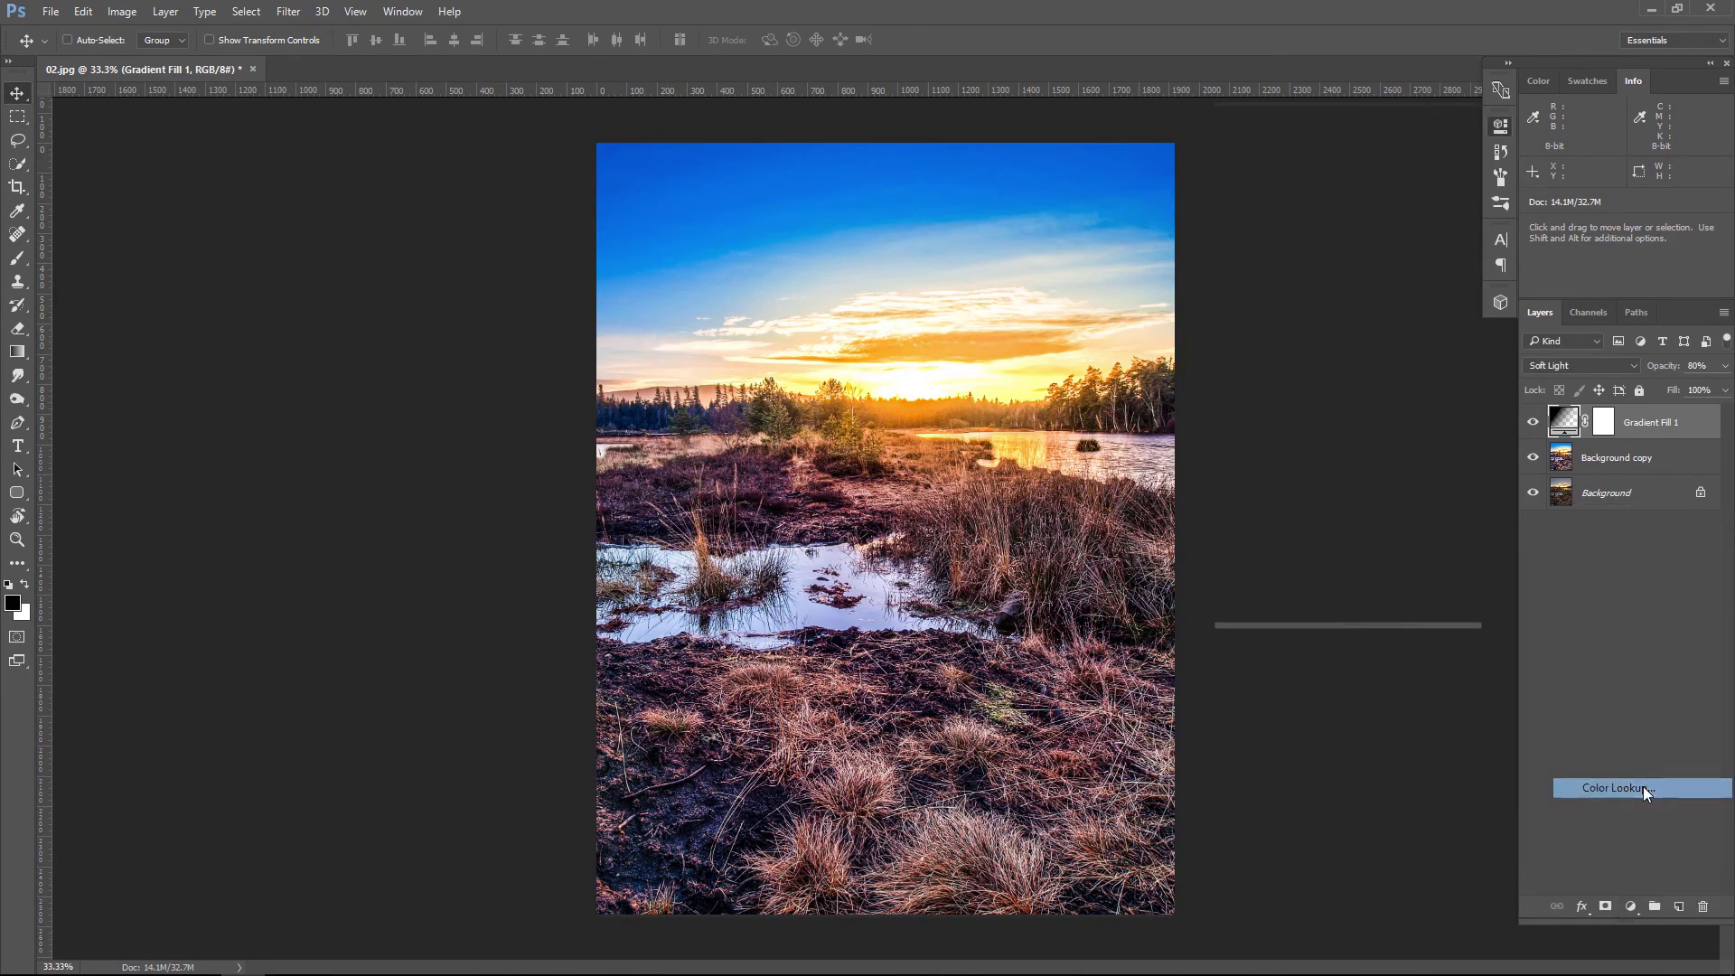
{"action": "left_click", "coordinate": [1356, 178]}
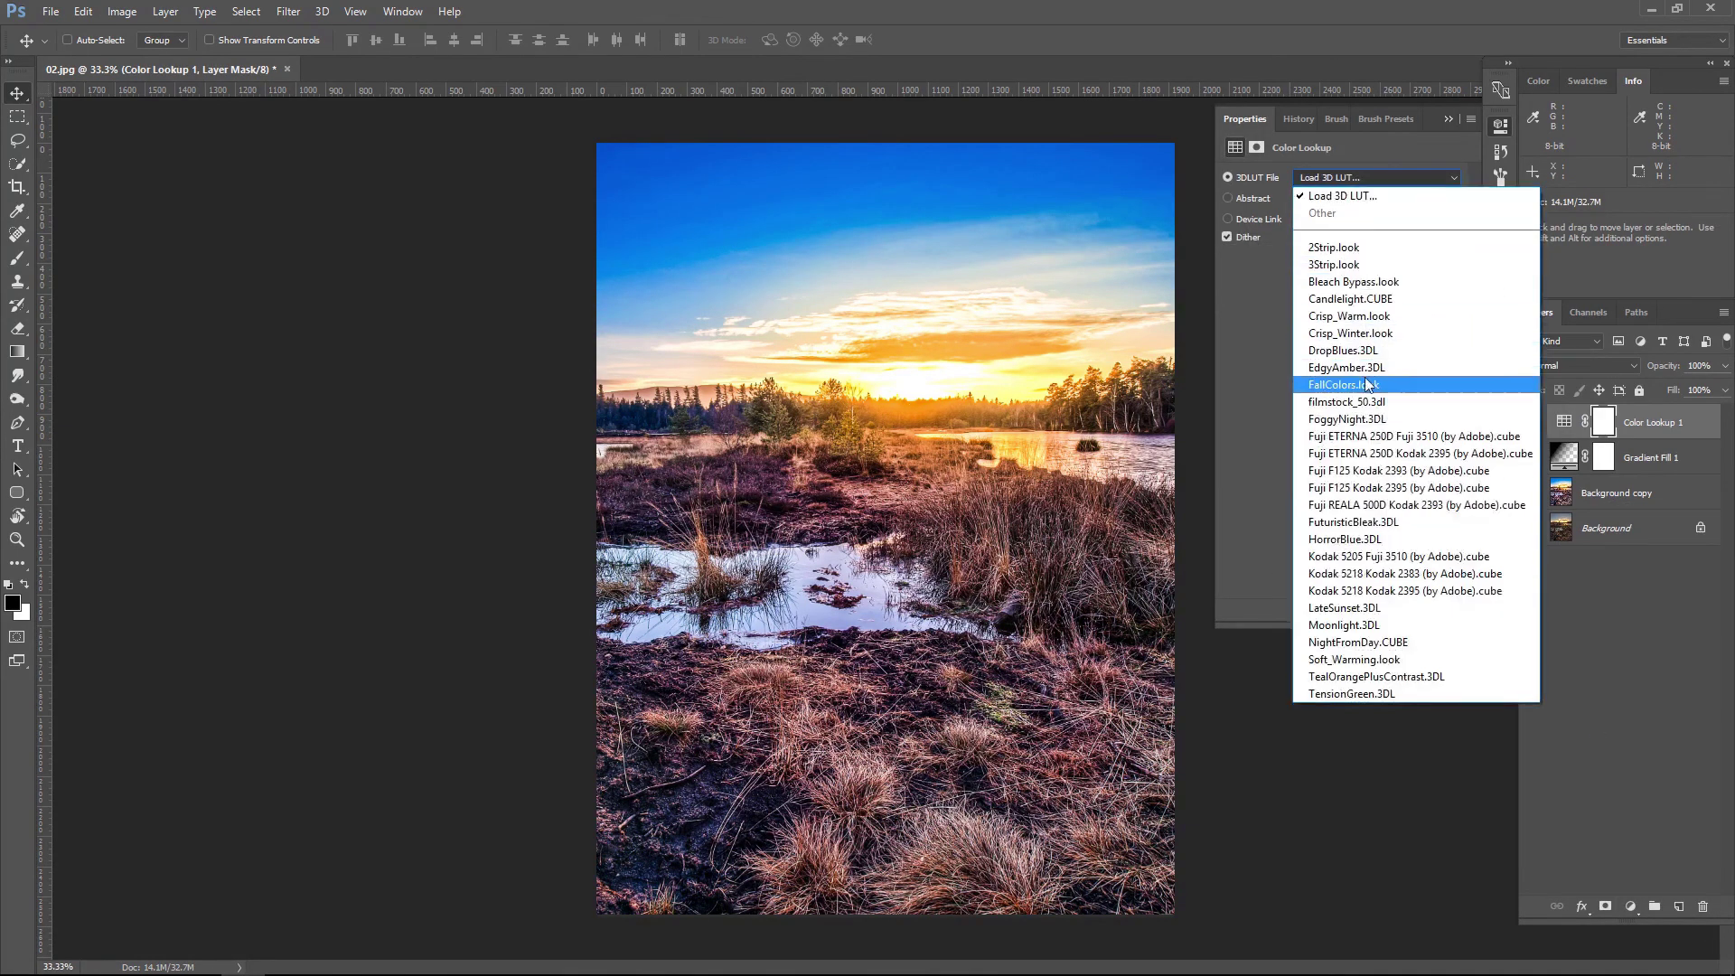
{"action": "left_click", "coordinate": [1361, 386]}
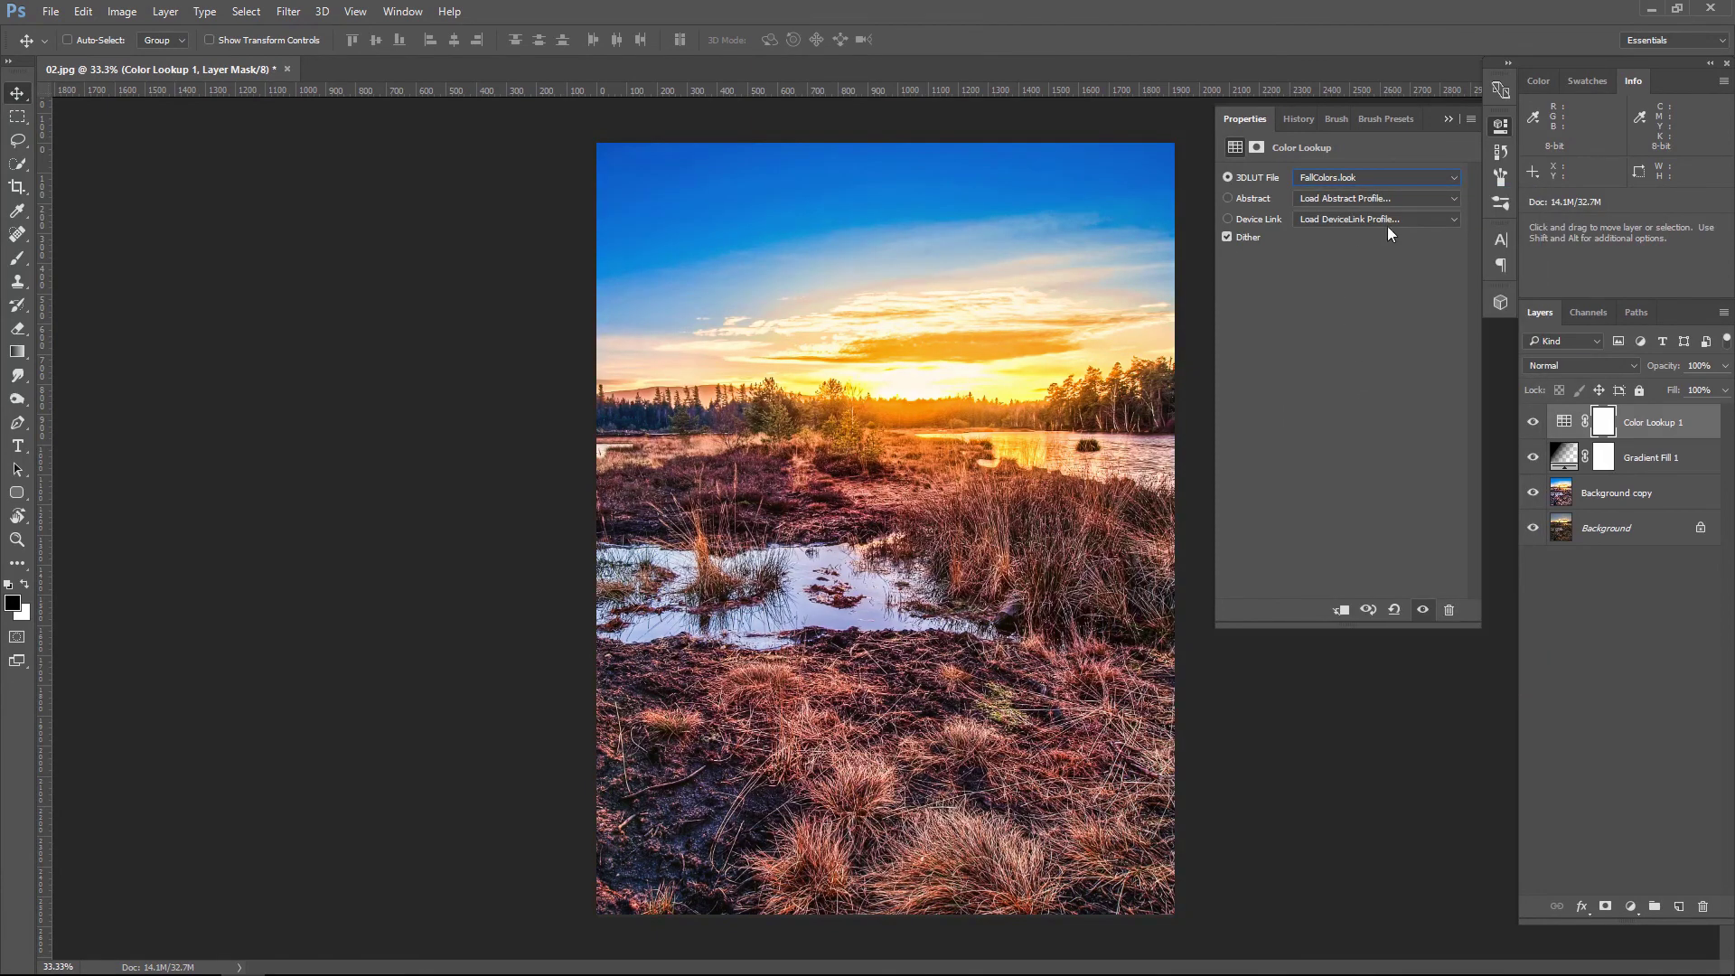
Set the Color Lookup layer to 60% opacity and compare against the original photo.
{"action": "left_click", "coordinate": [1448, 119]}
{"action": "left_click", "coordinate": [1724, 365]}
{"action": "left_click_drag", "start_coordinate": [1723, 389], "coordinate": [1701, 389]}
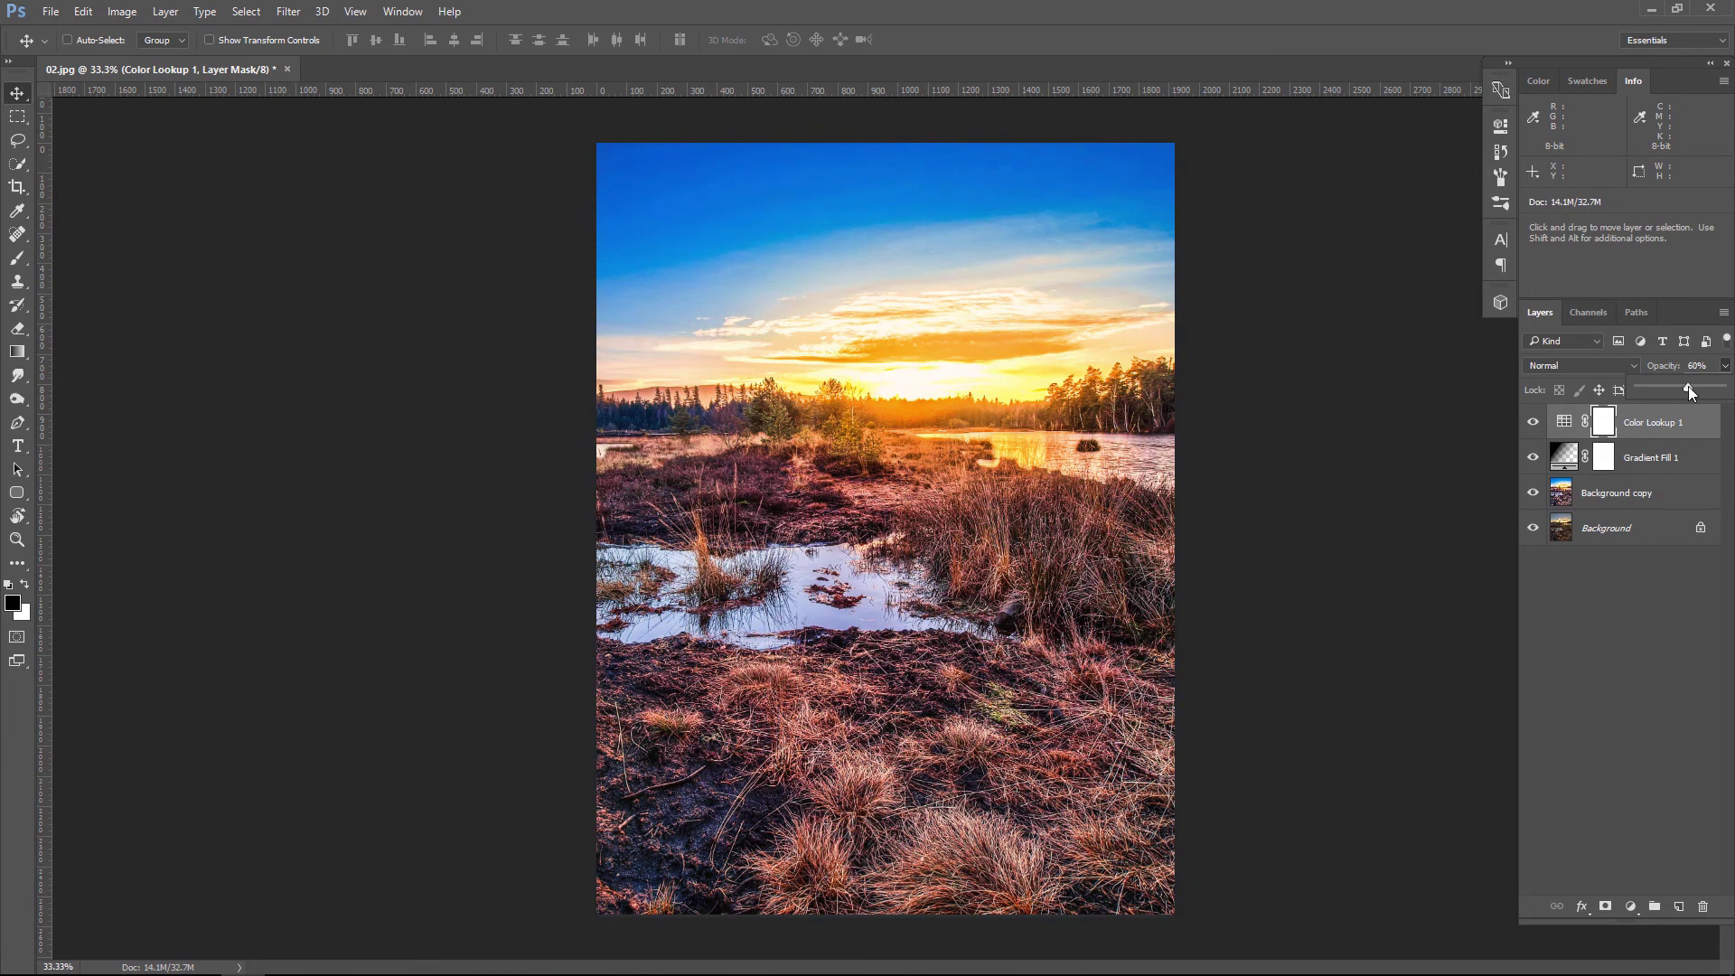
{"action": "left_click", "coordinate": [1533, 422]}
{"action": "left_click", "coordinate": [1532, 422]}
{"action": "mouse_move", "coordinate": [1533, 494]}
{"action": "left_mouse_down"}
{"action": "mouse_move", "coordinate": [1533, 422]}
{"action": "mouse_move", "coordinate": [1533, 495]}
{"action": "left_mouse_up"}
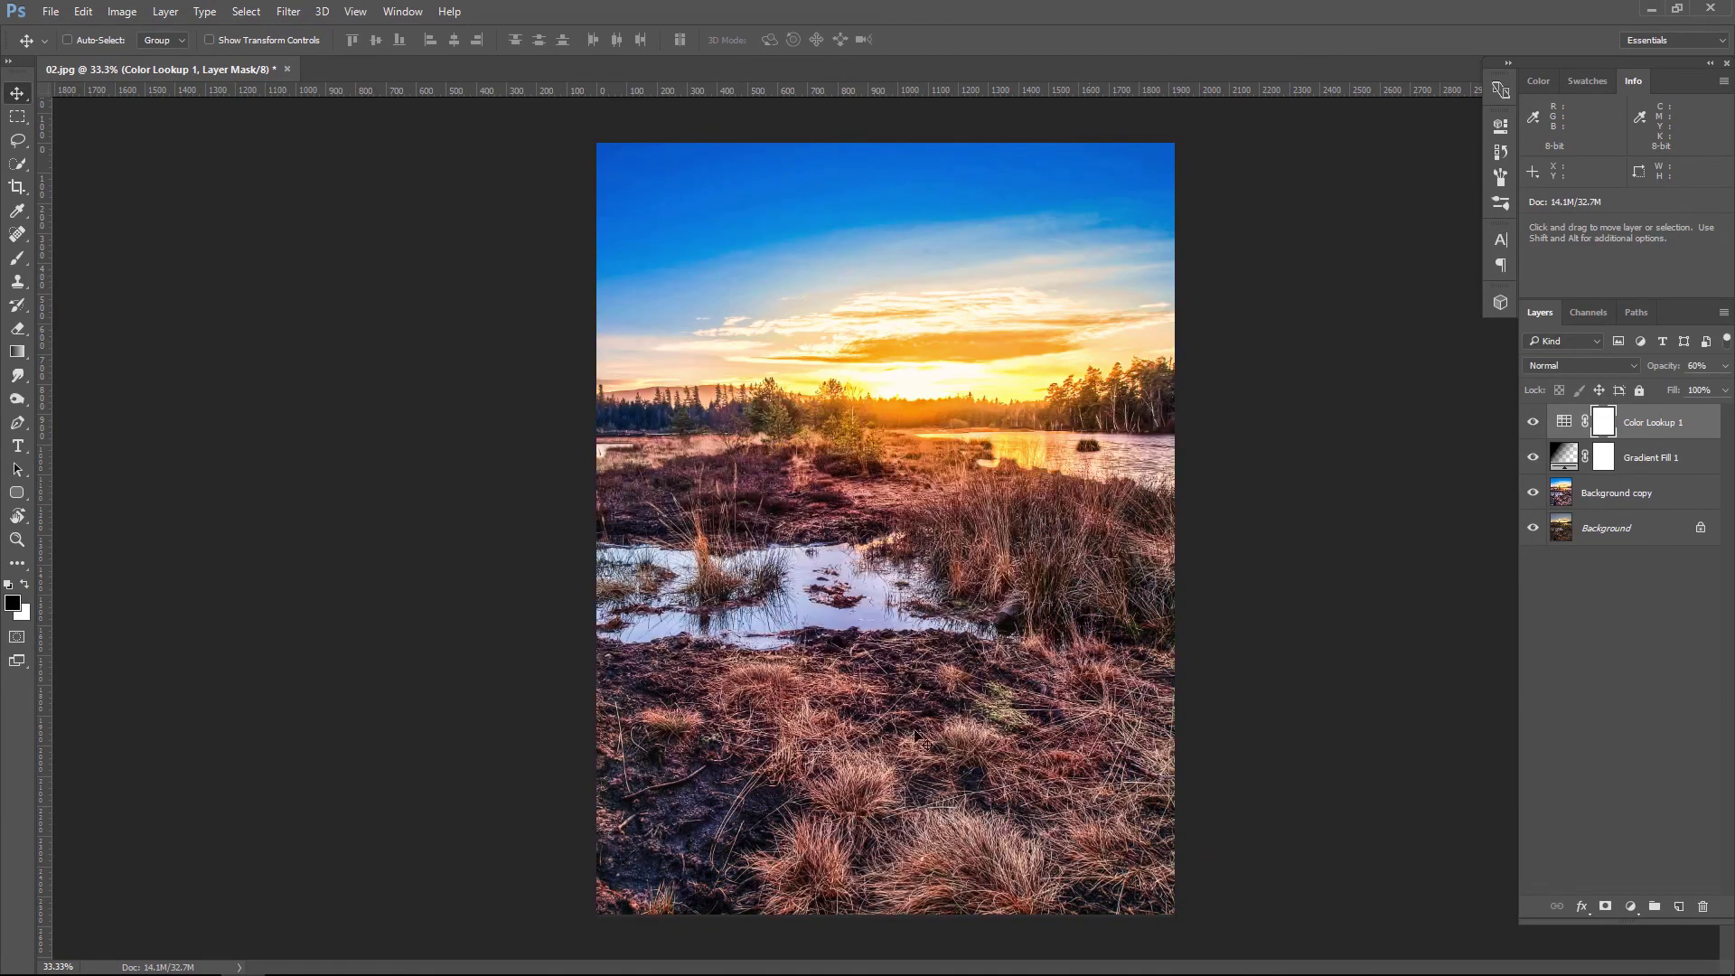